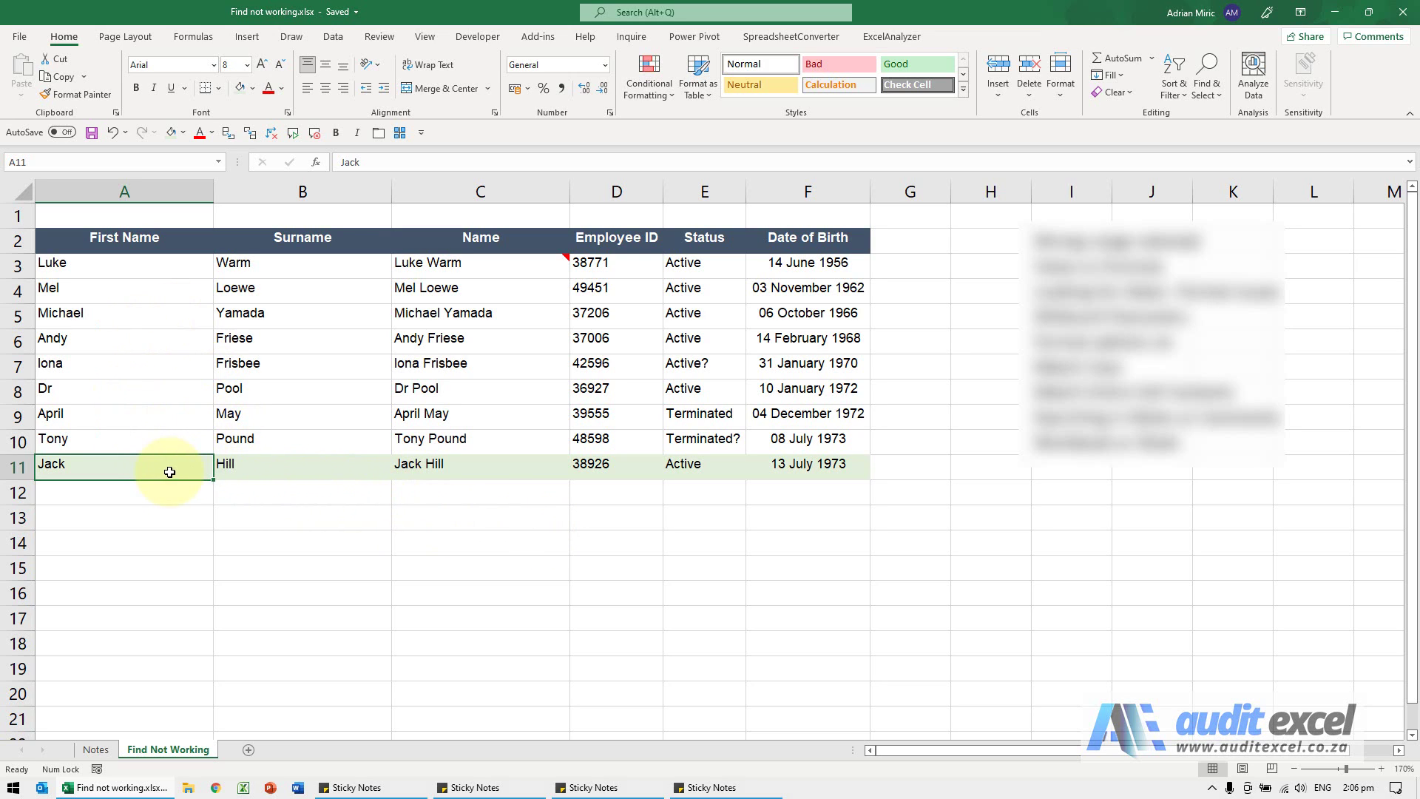
left_click_drag(166, 466, 776, 465)
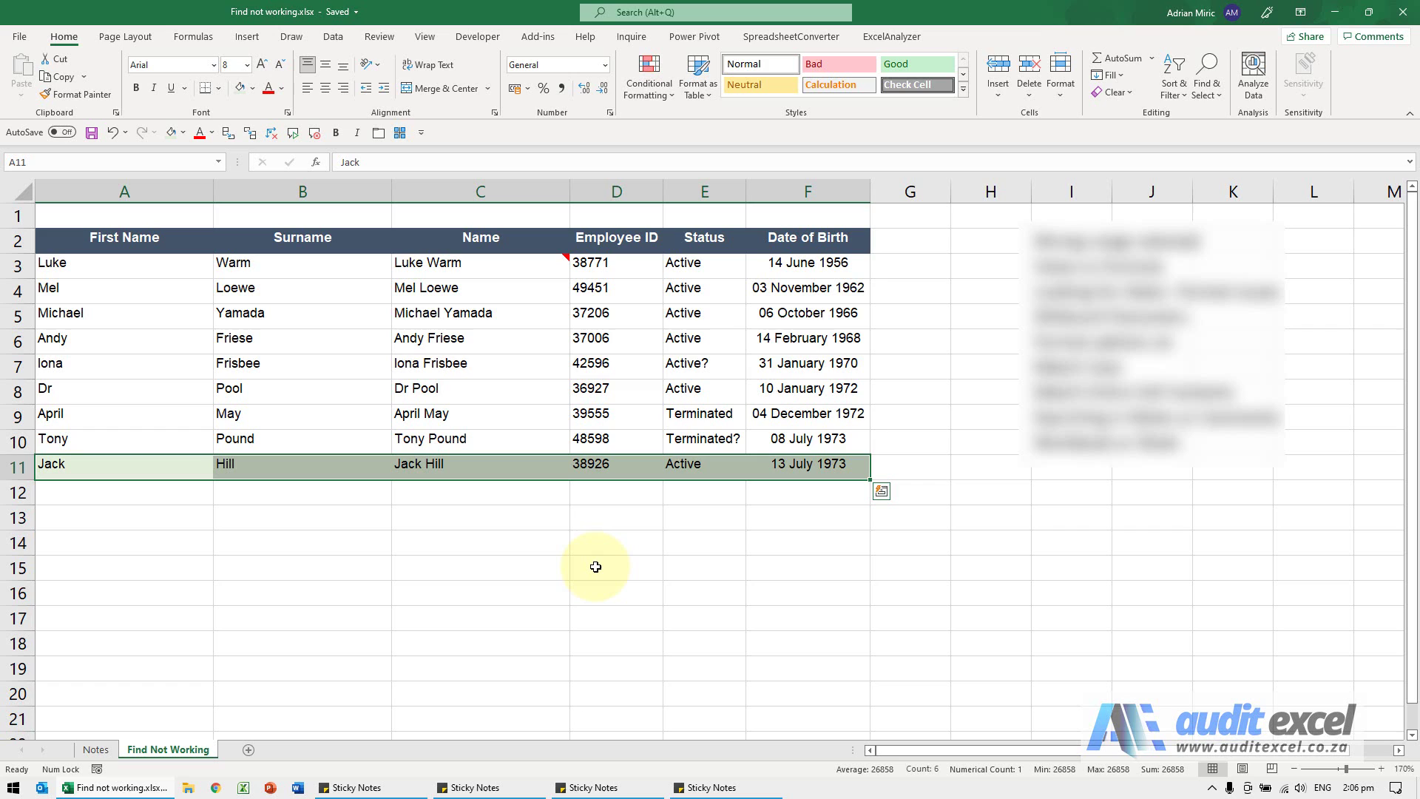
Step: Search for Luke with row 11 selected and dismiss the not-found message
key("ctrl+f")
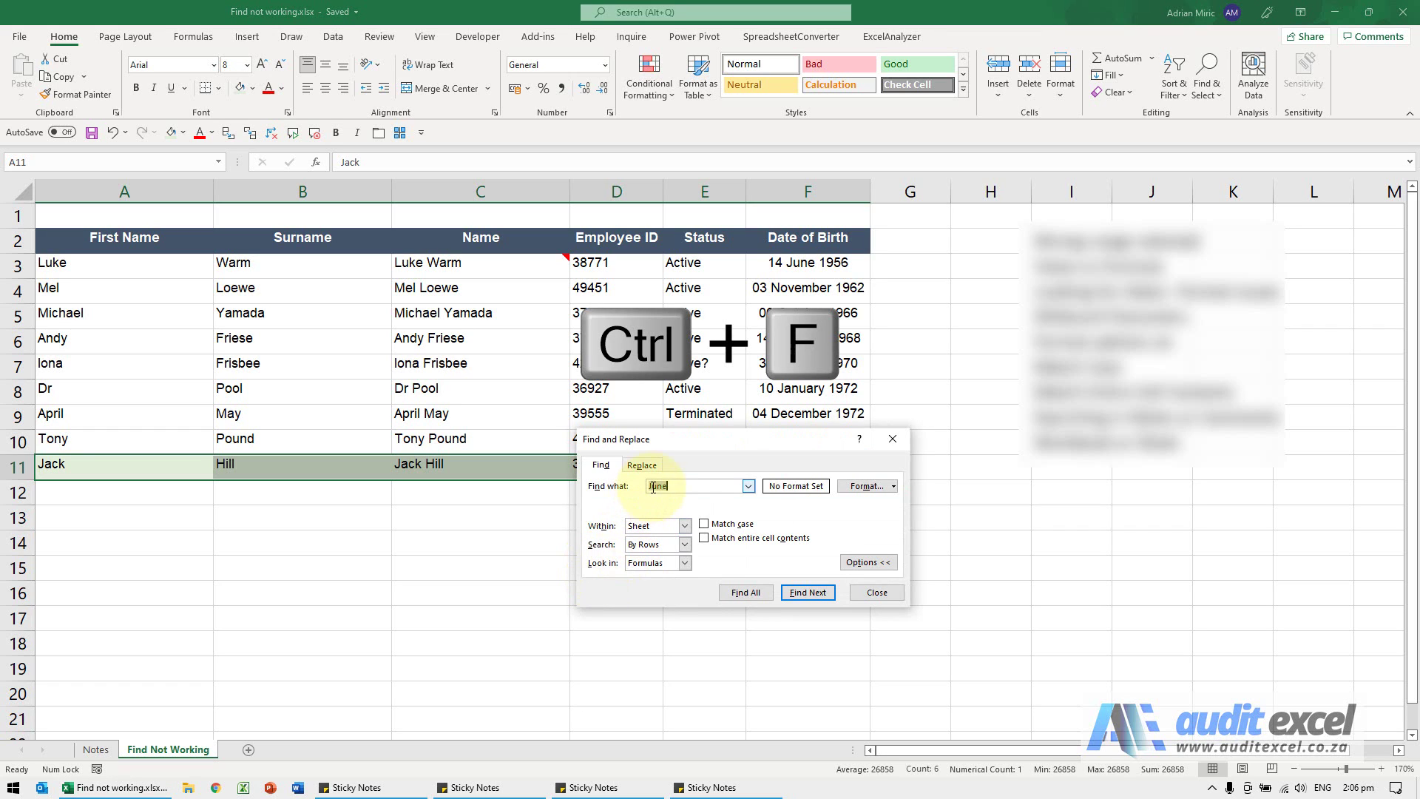
type("Luk")
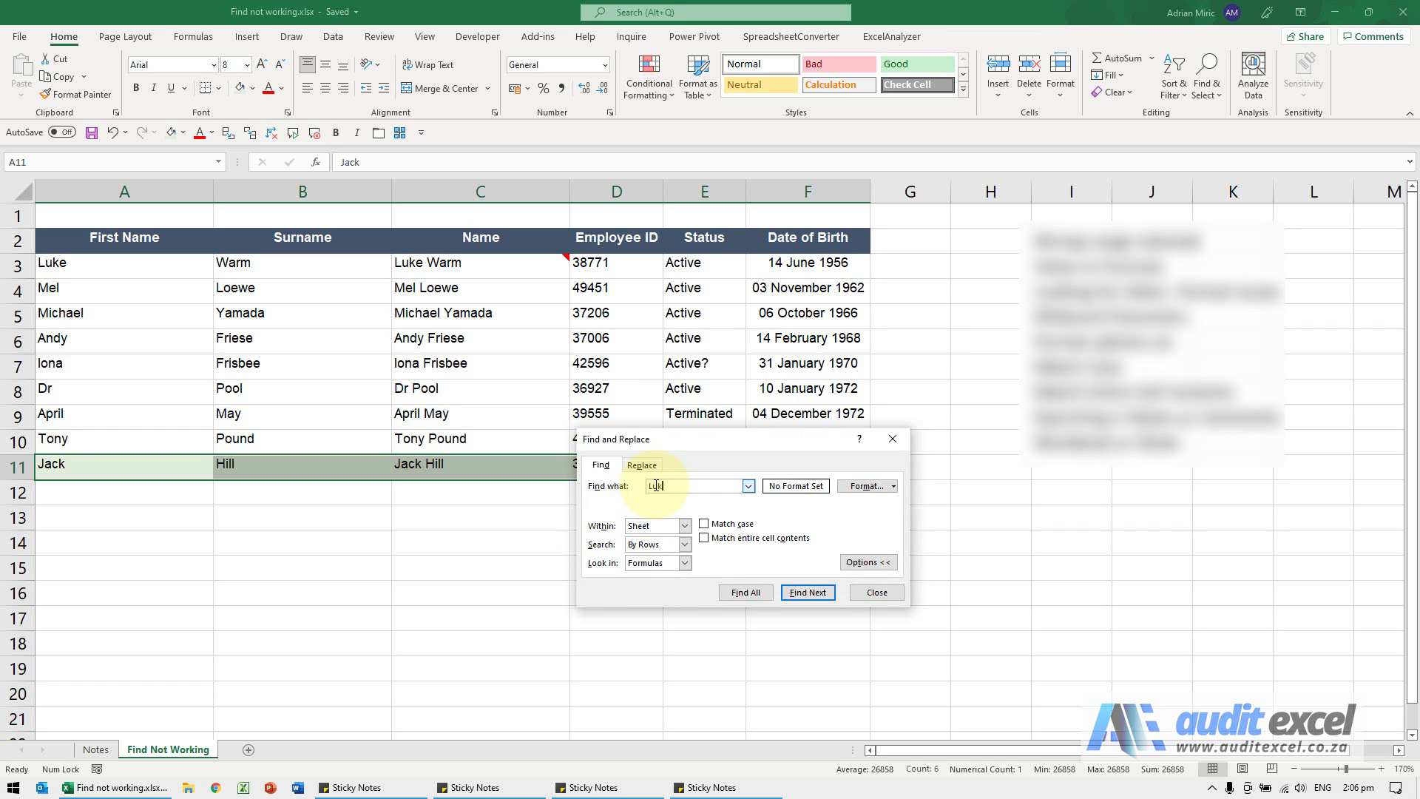
type("e")
left_click(807, 591)
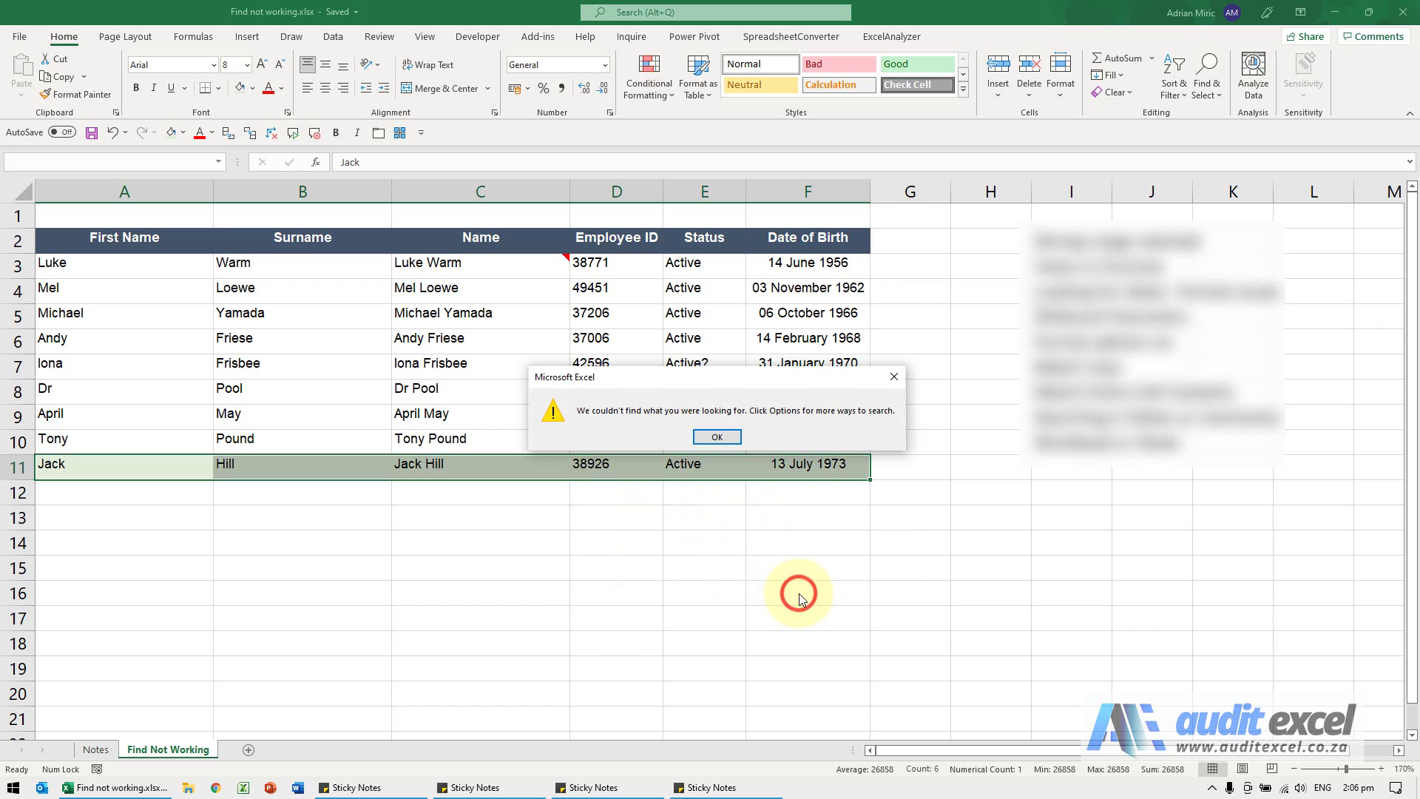
left_click(716, 437)
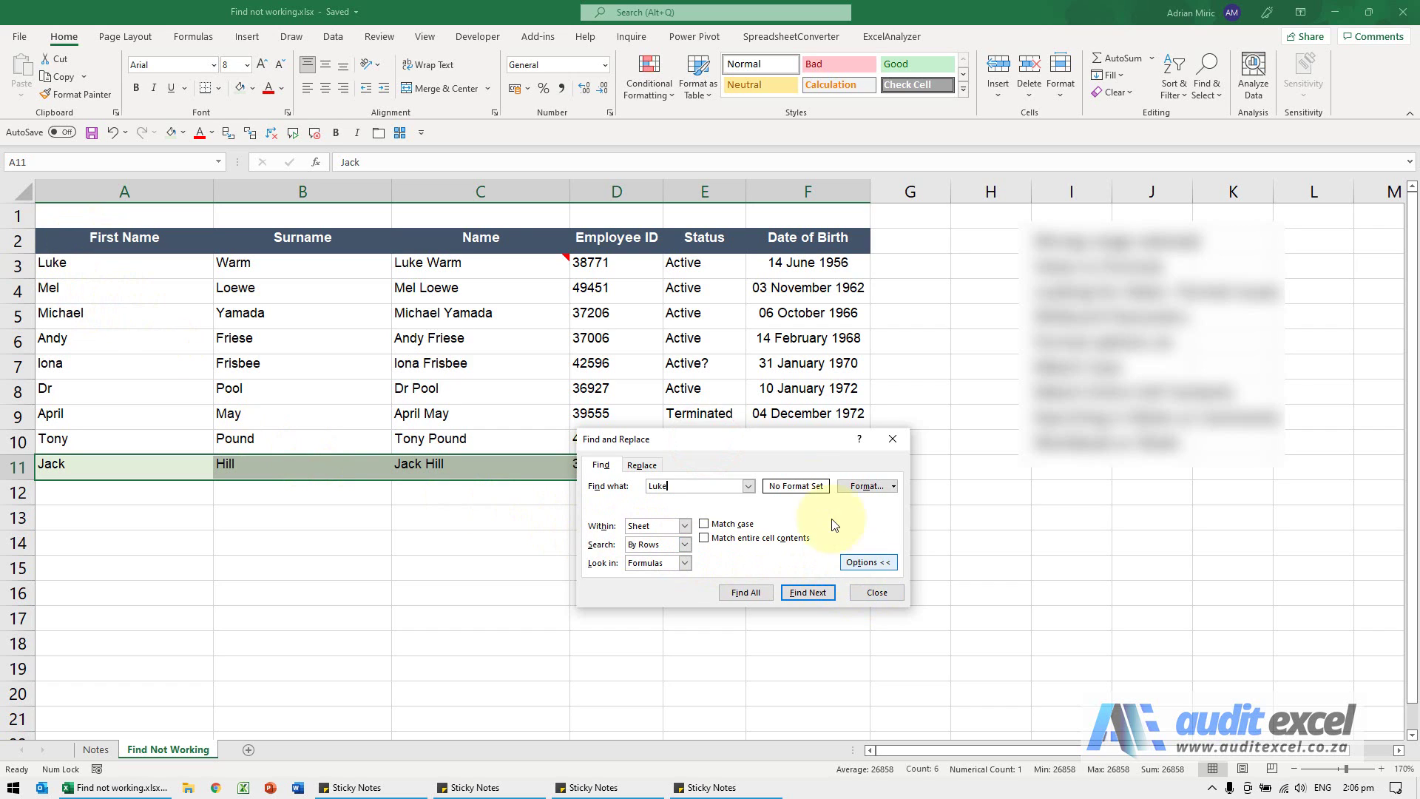
left_click_drag(758, 438, 735, 508)
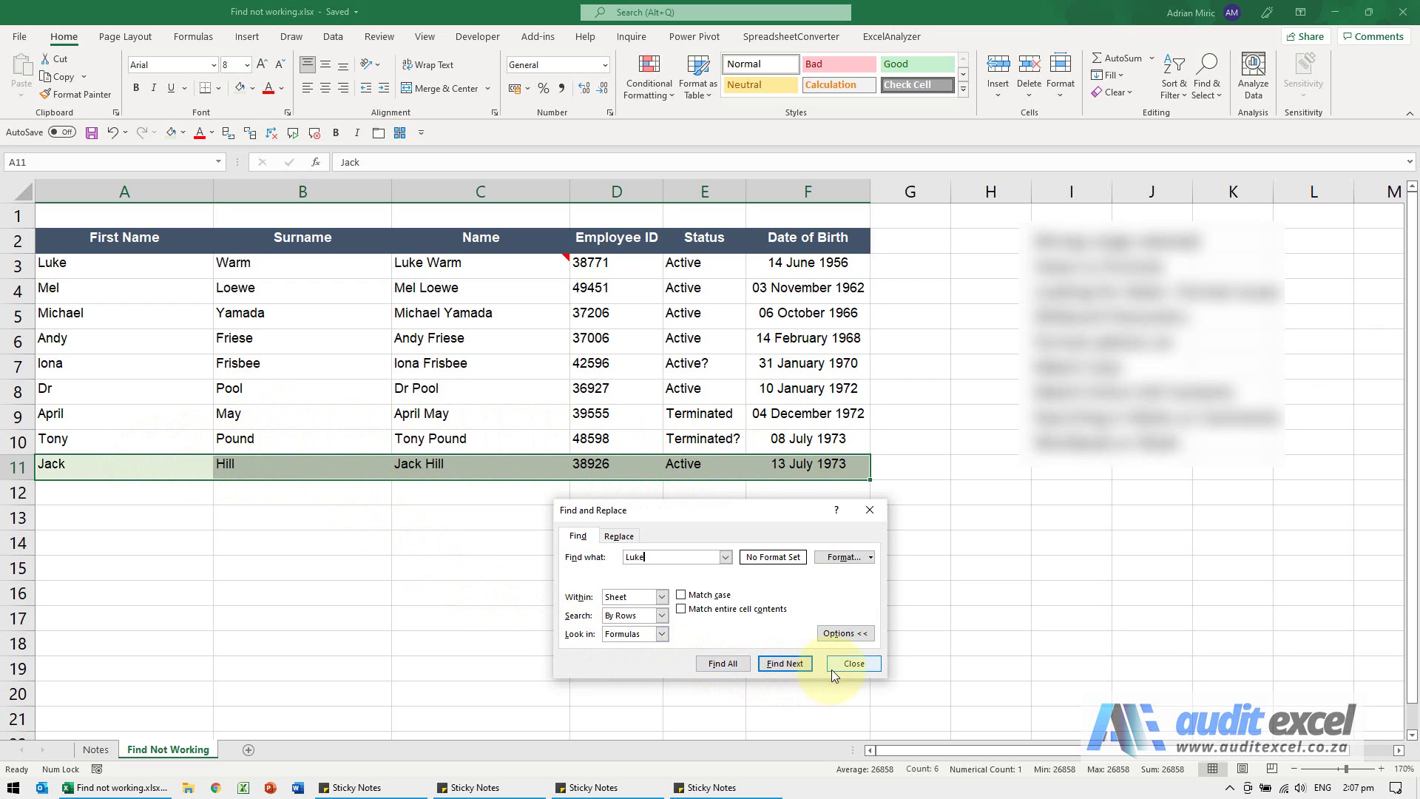
Step: Find Luke in A3 from cell A11 alone, then fail again with A11:B11 selected
left_click(150, 464)
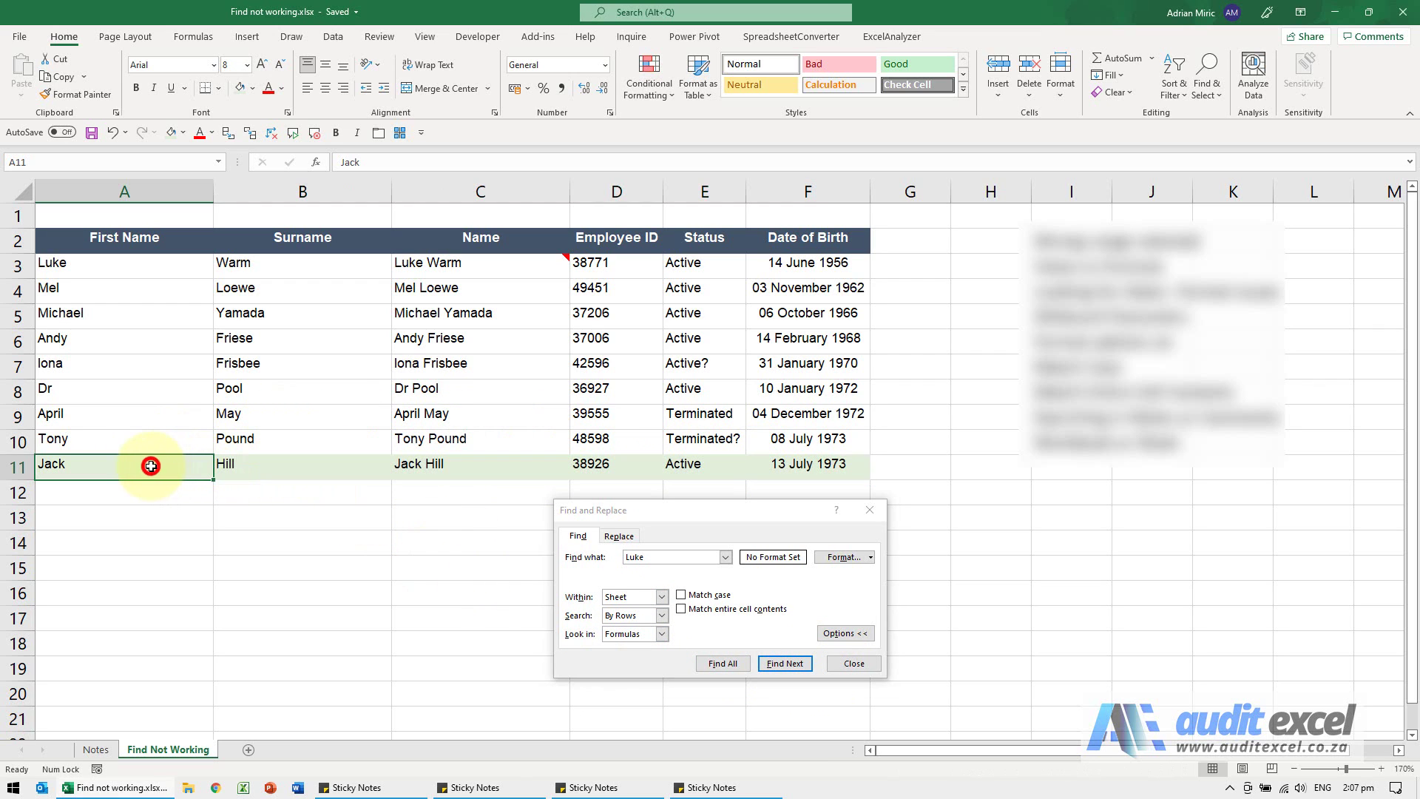
left_click(784, 664)
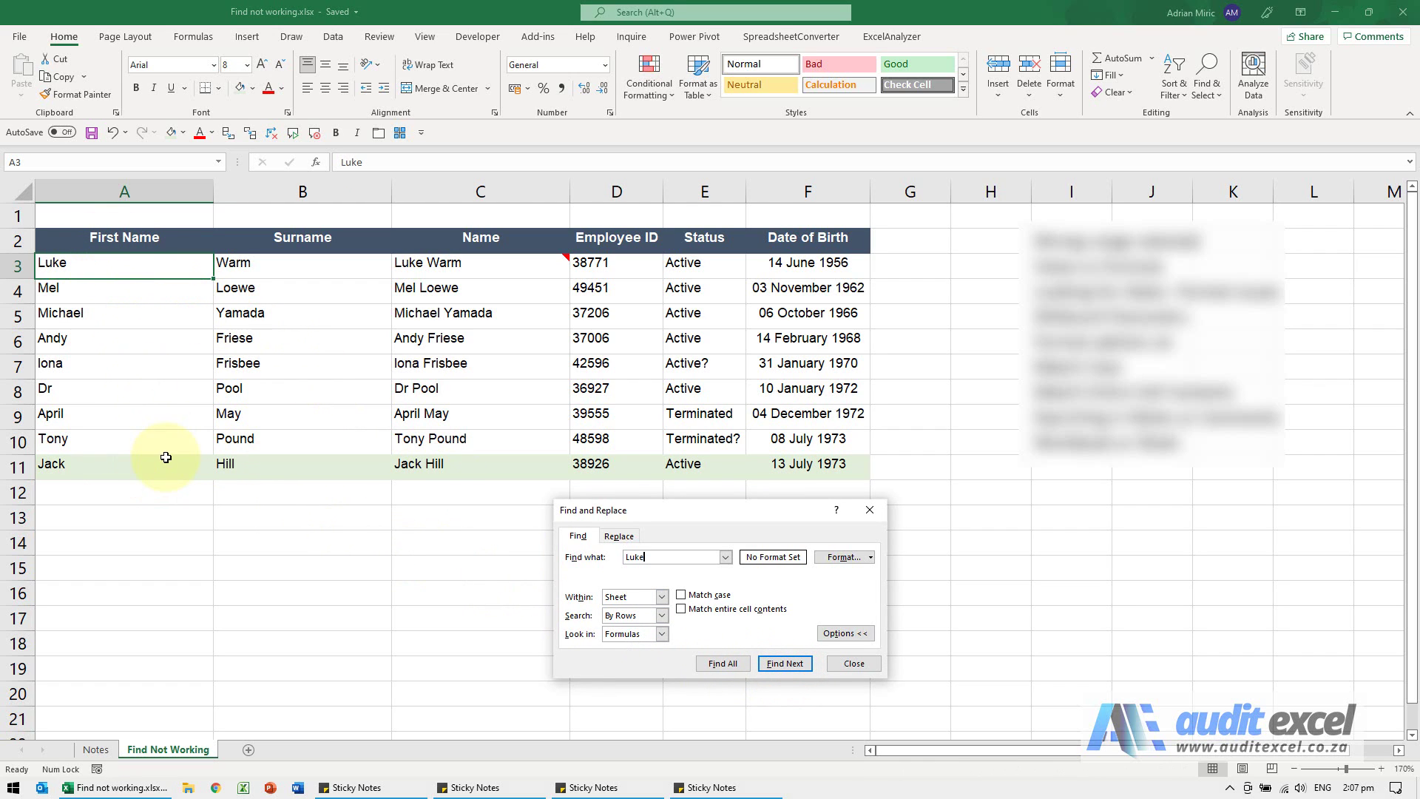
left_click_drag(160, 463, 227, 468)
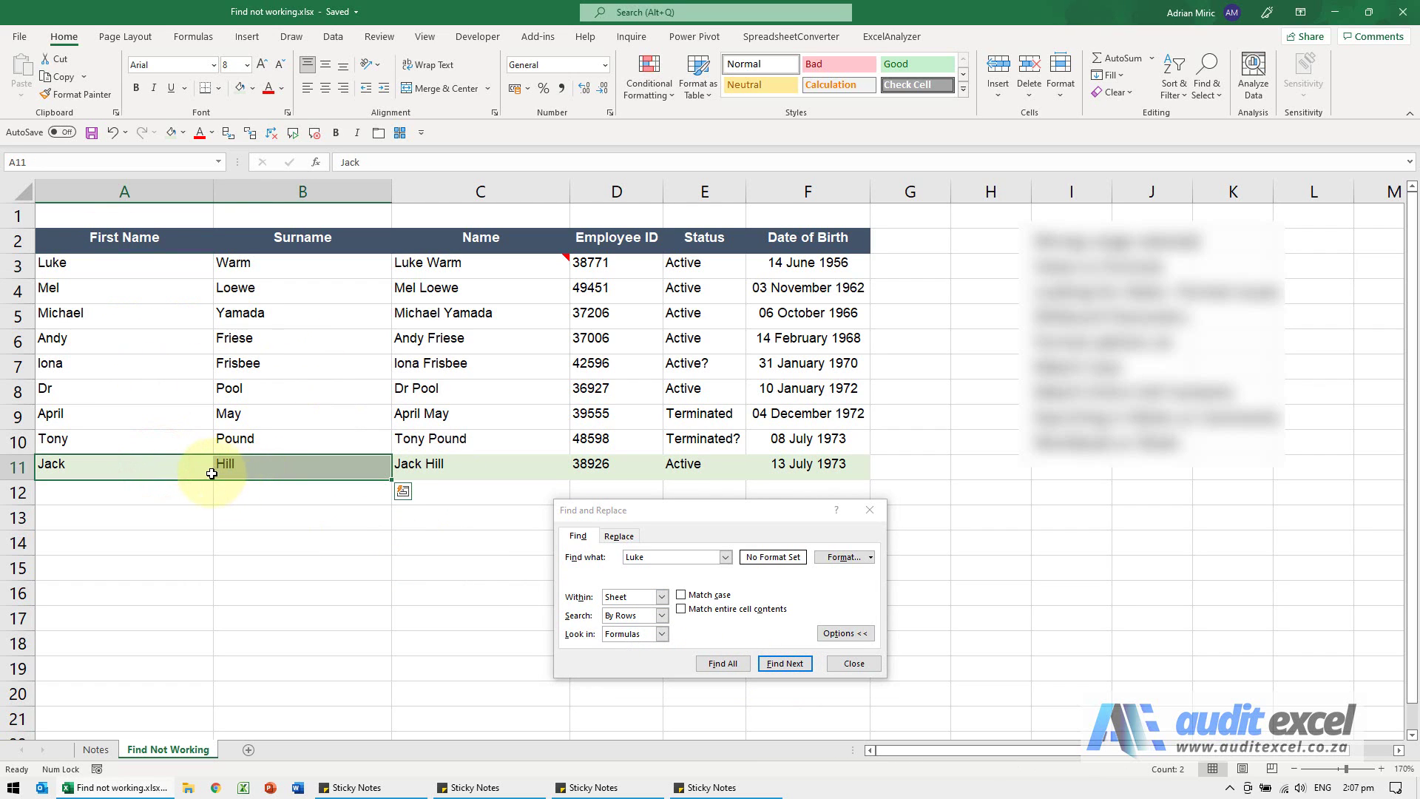
left_click(785, 663)
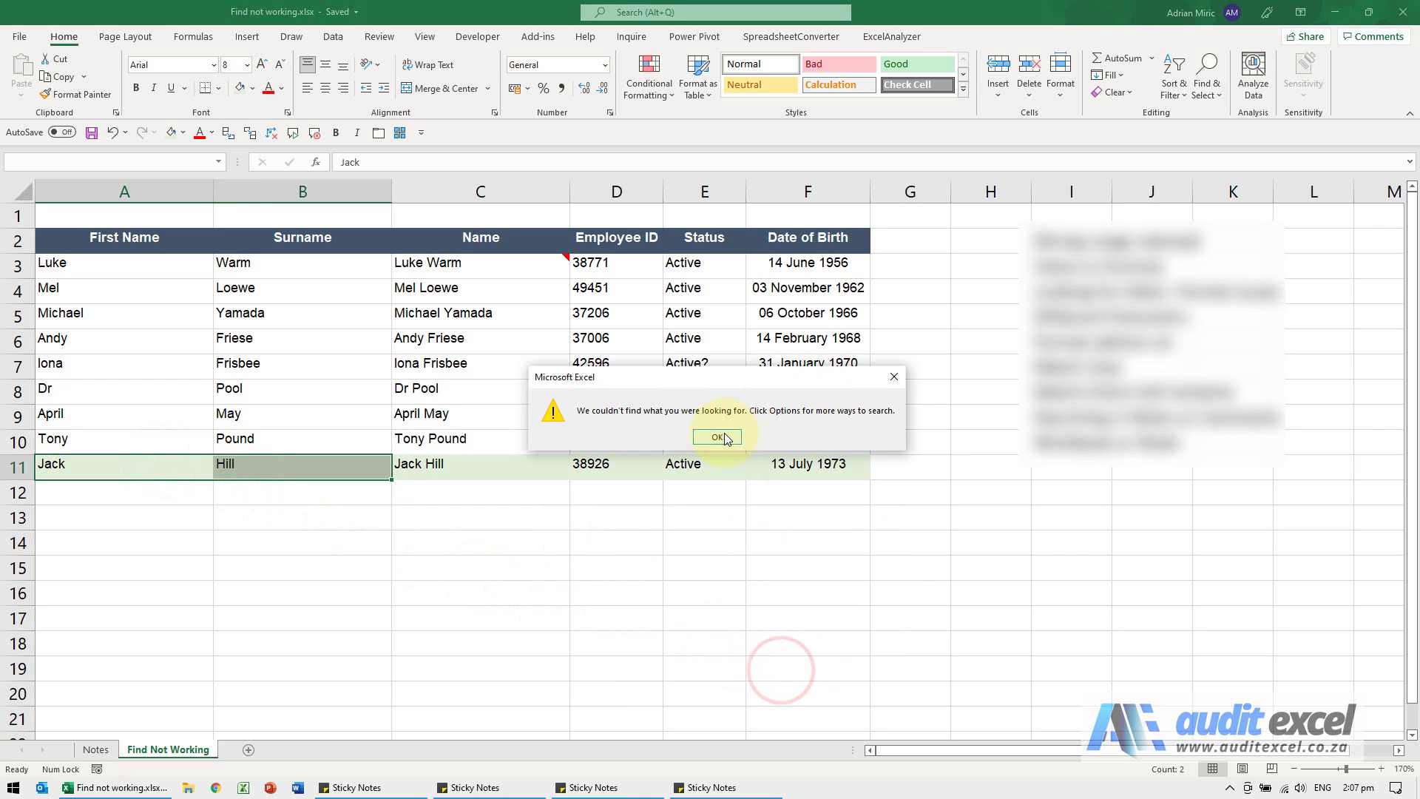
left_click(717, 437)
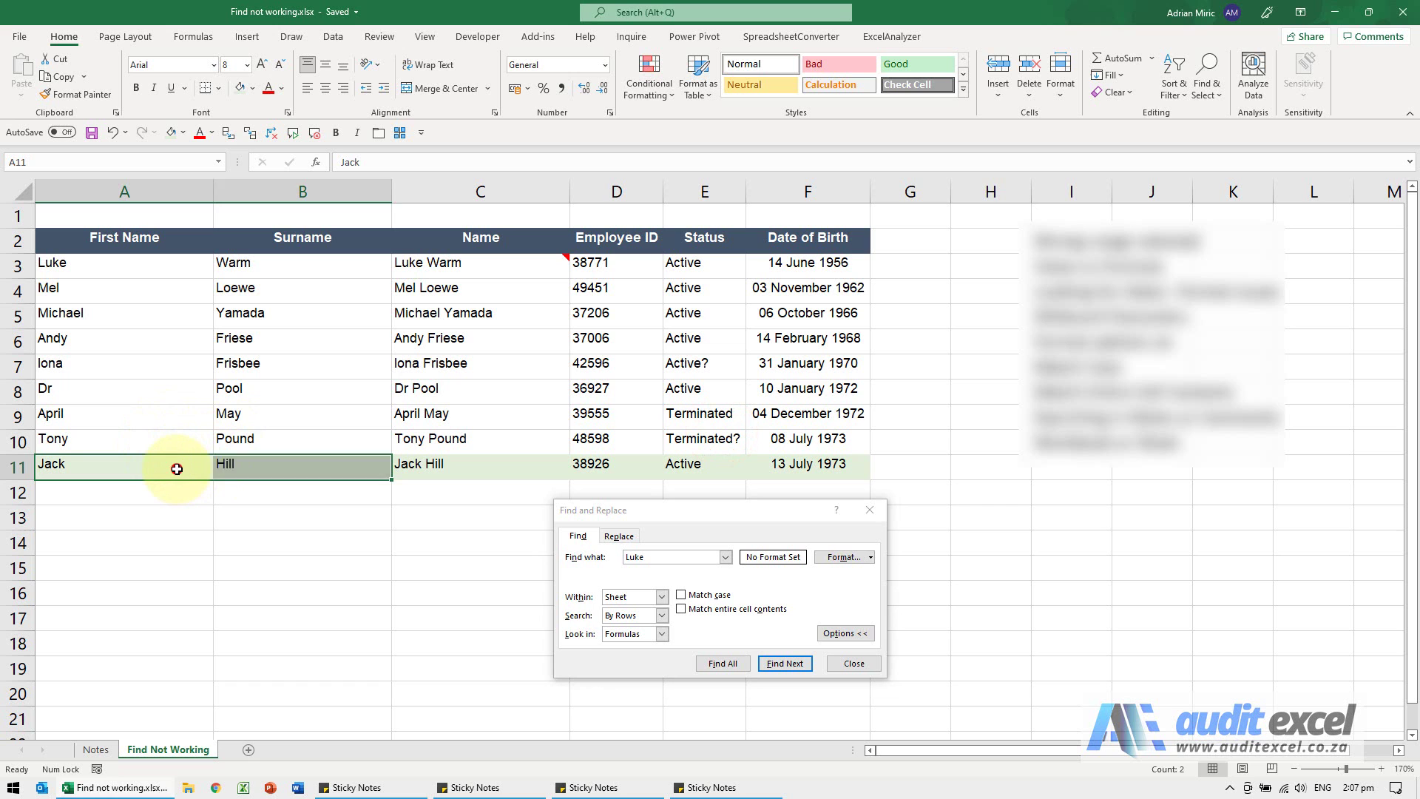
left_click(176, 468)
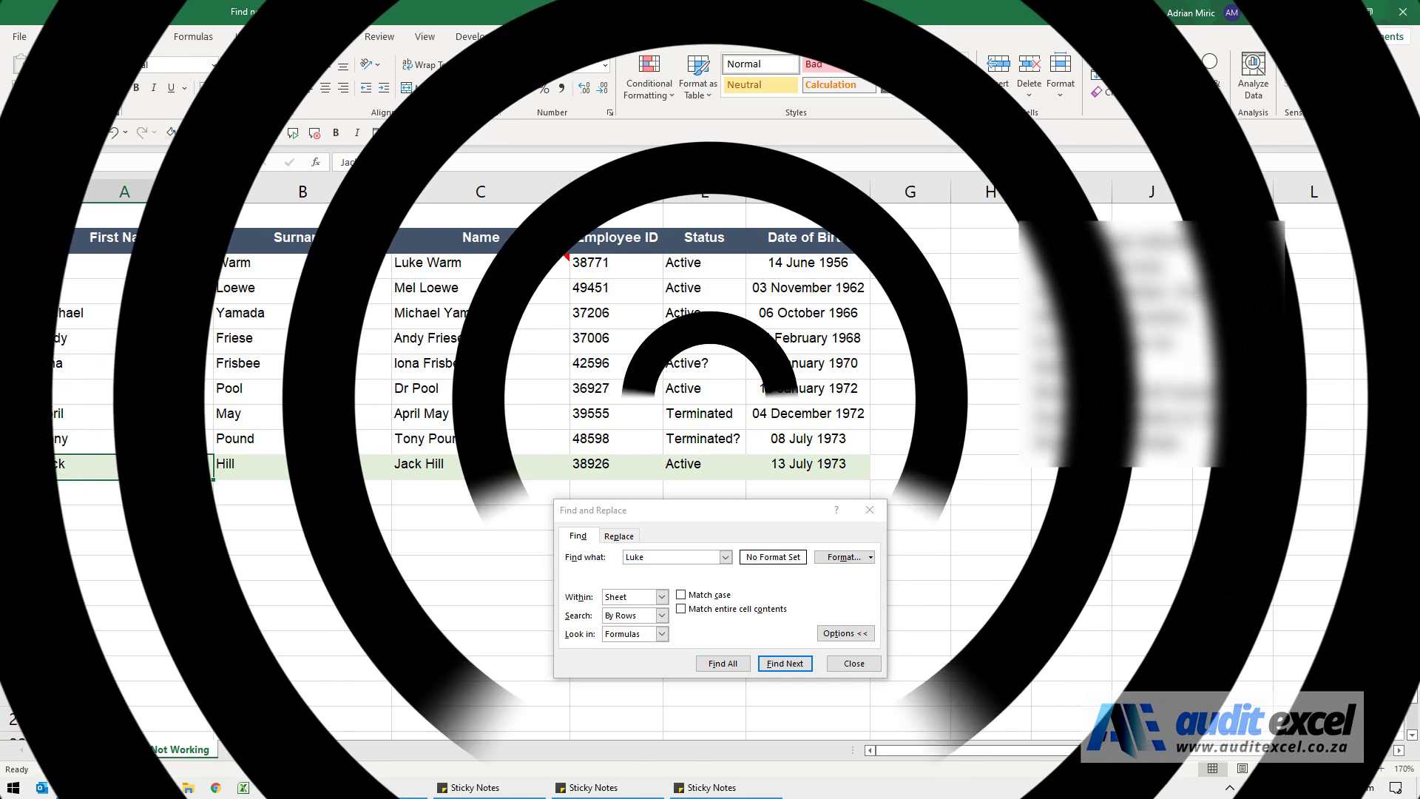
Step: Close Find and select the Name cells C3:C11
key("ctrl+f")
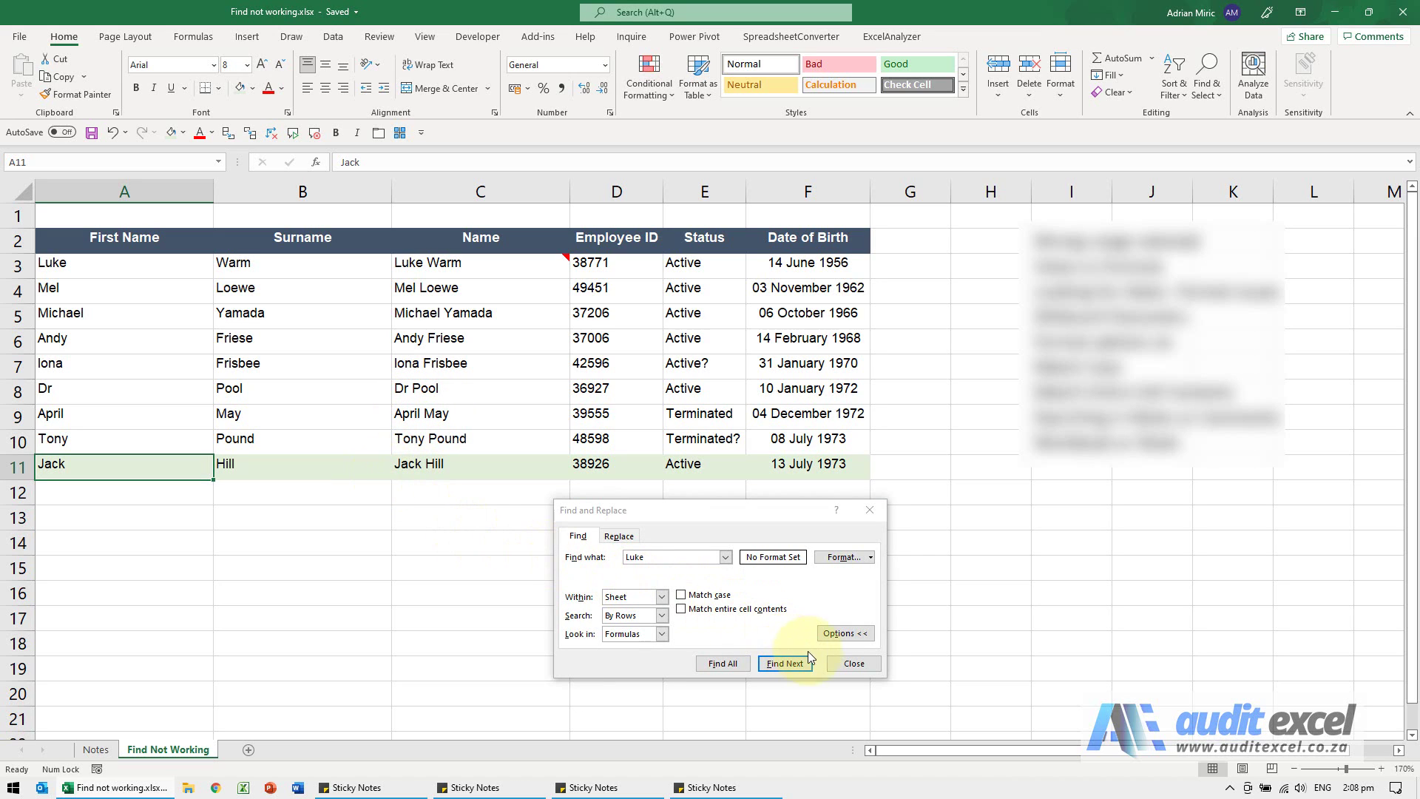
left_click(853, 663)
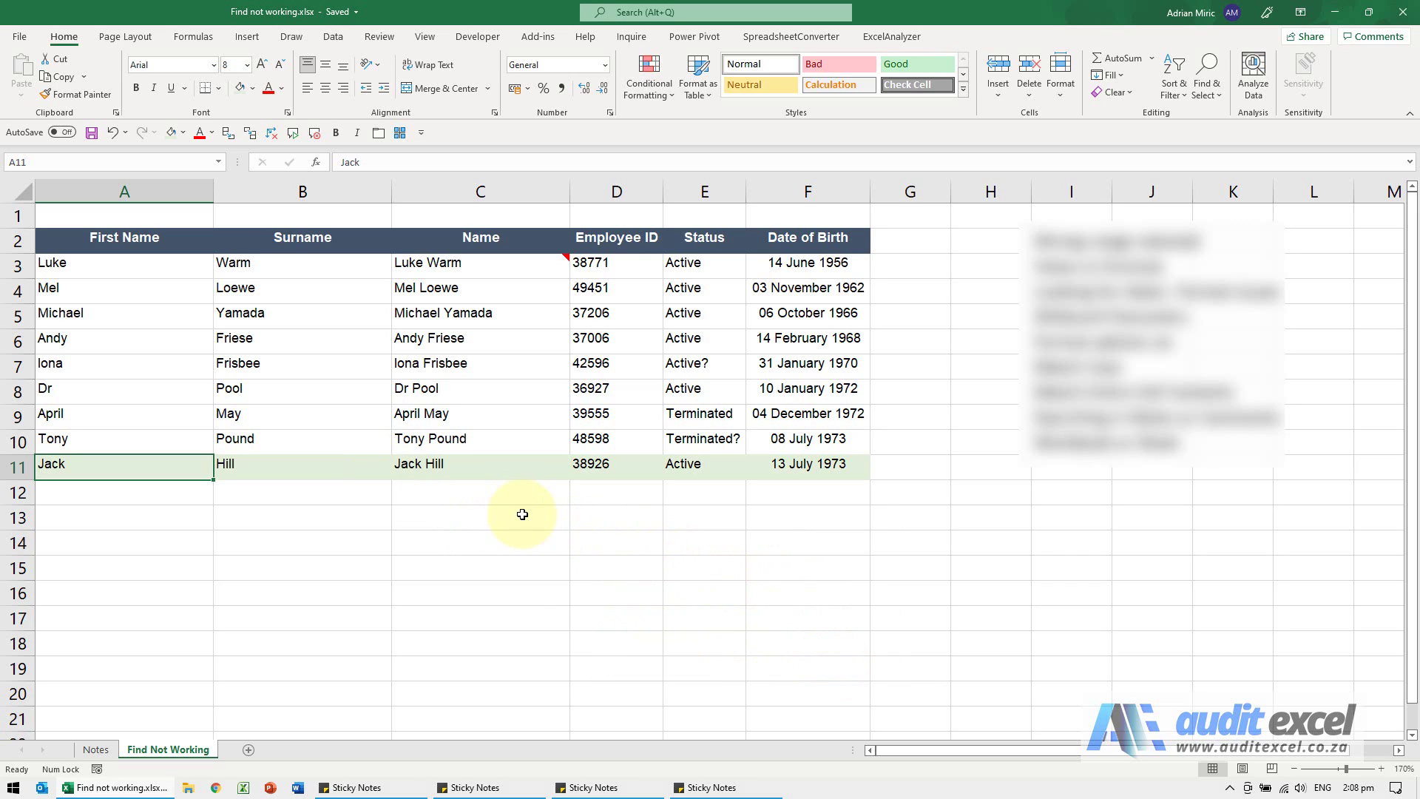
left_click(442, 264)
left_click_drag(443, 264, 443, 465)
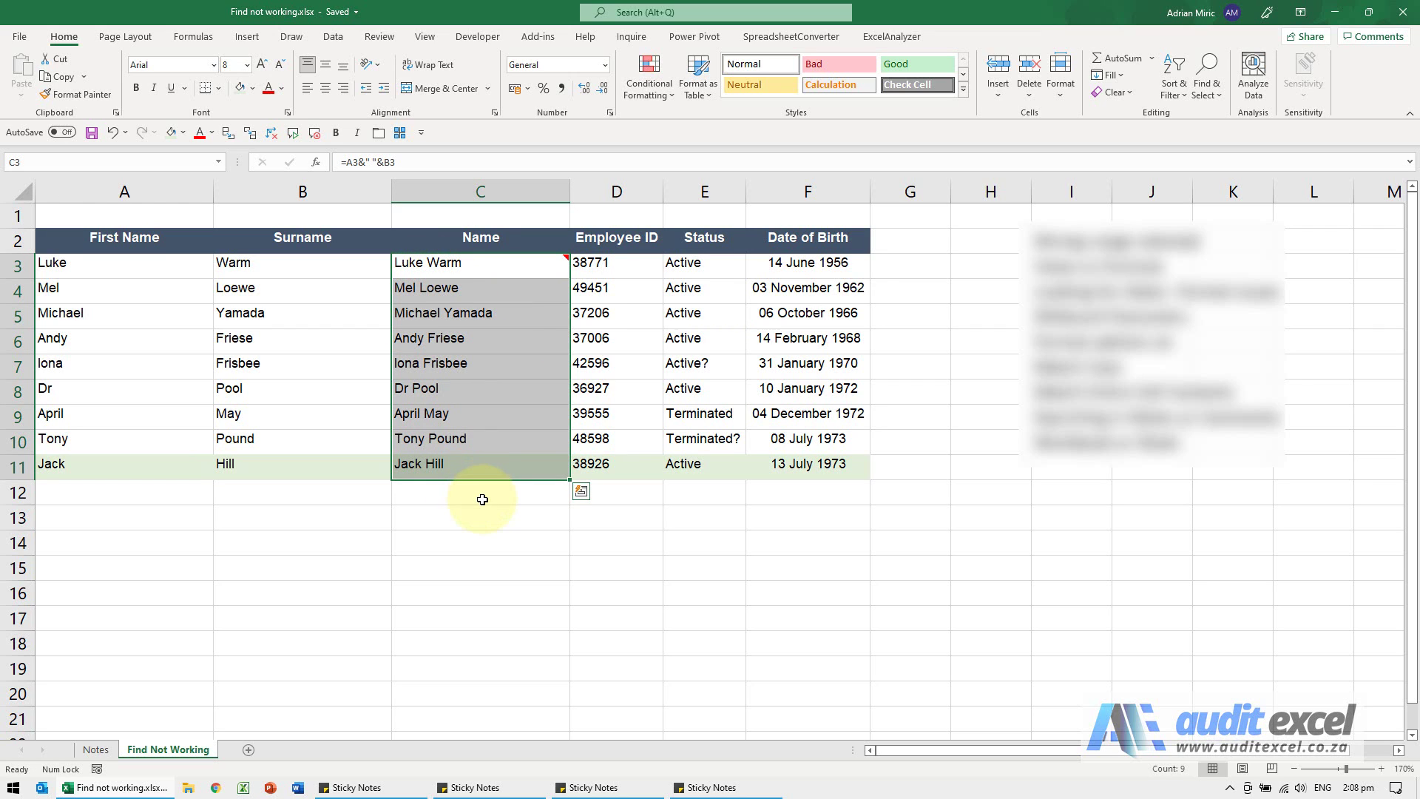
Step: Search the Name selection for luke and dismiss the no-match message
key("ctrl+f")
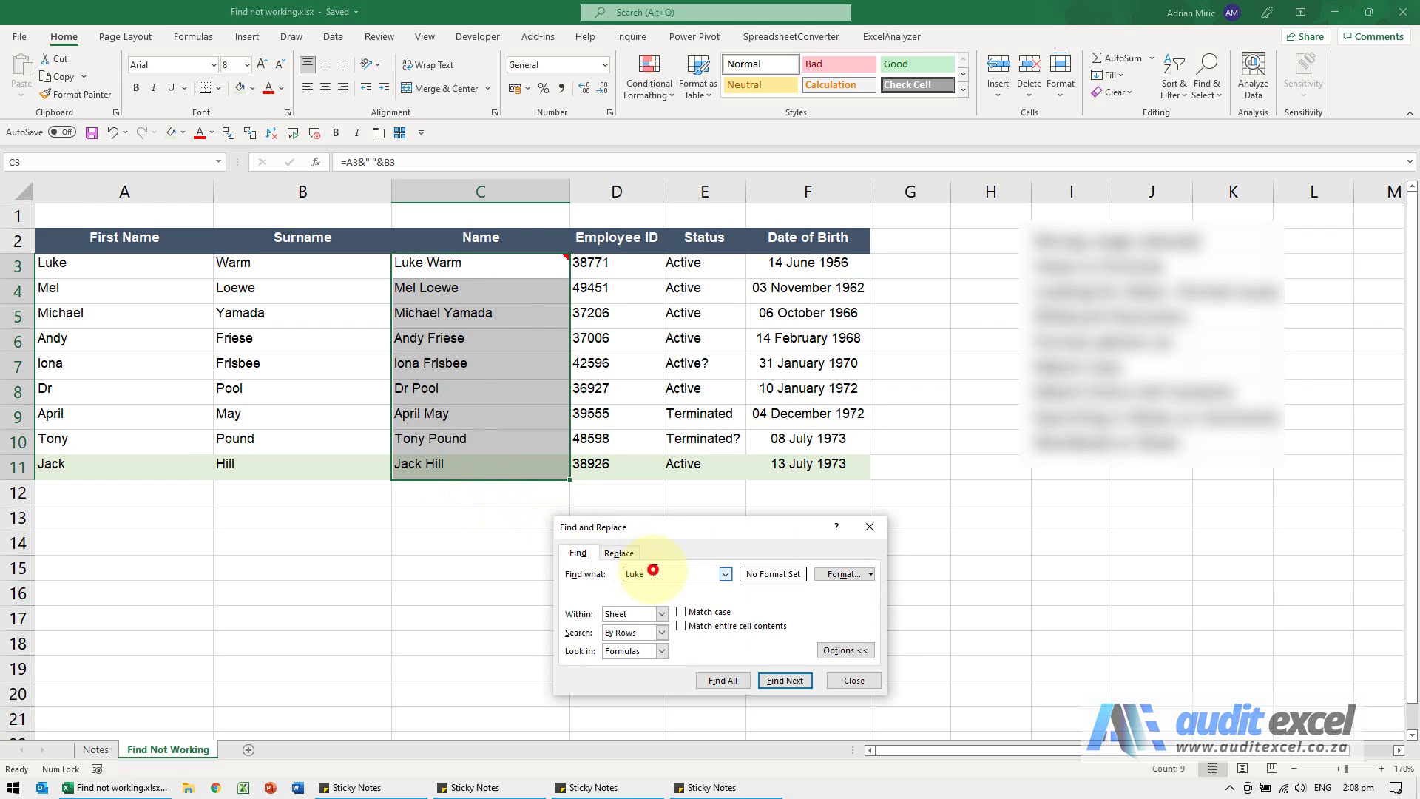
double_click(653, 573)
key("BackSpace")
left_click(778, 685)
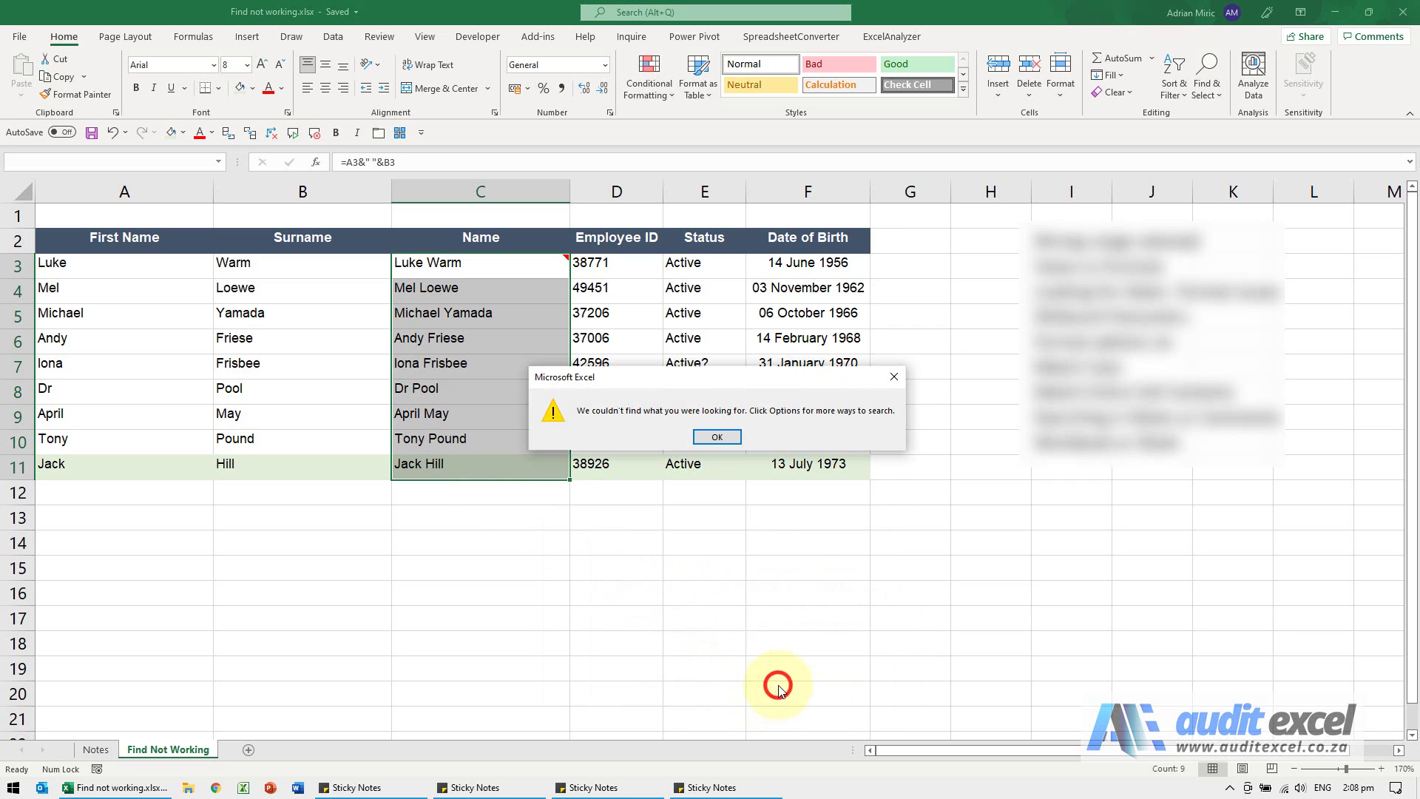
left_click(710, 438)
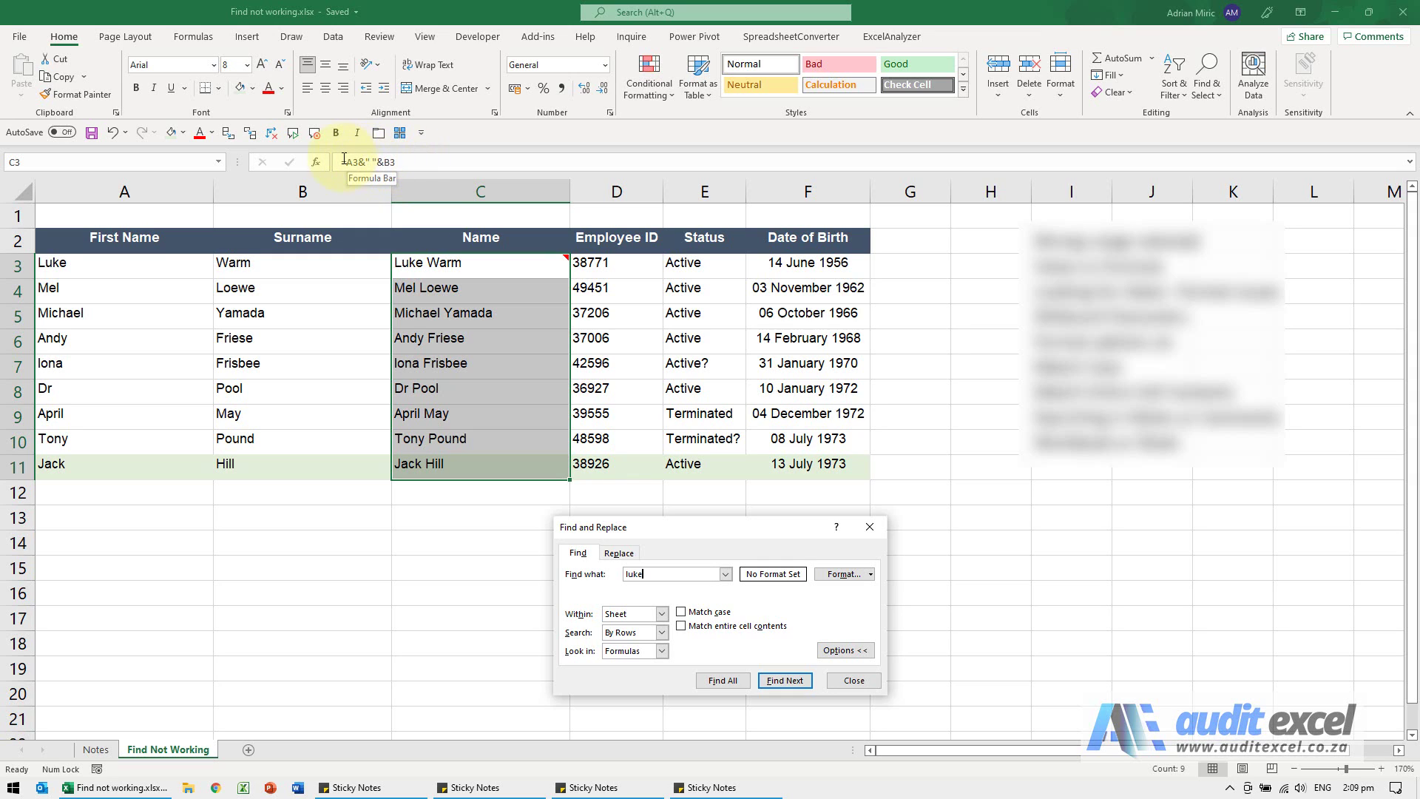
Step: Set Look in to Values and search C3:C11 for luke
left_click(662, 650)
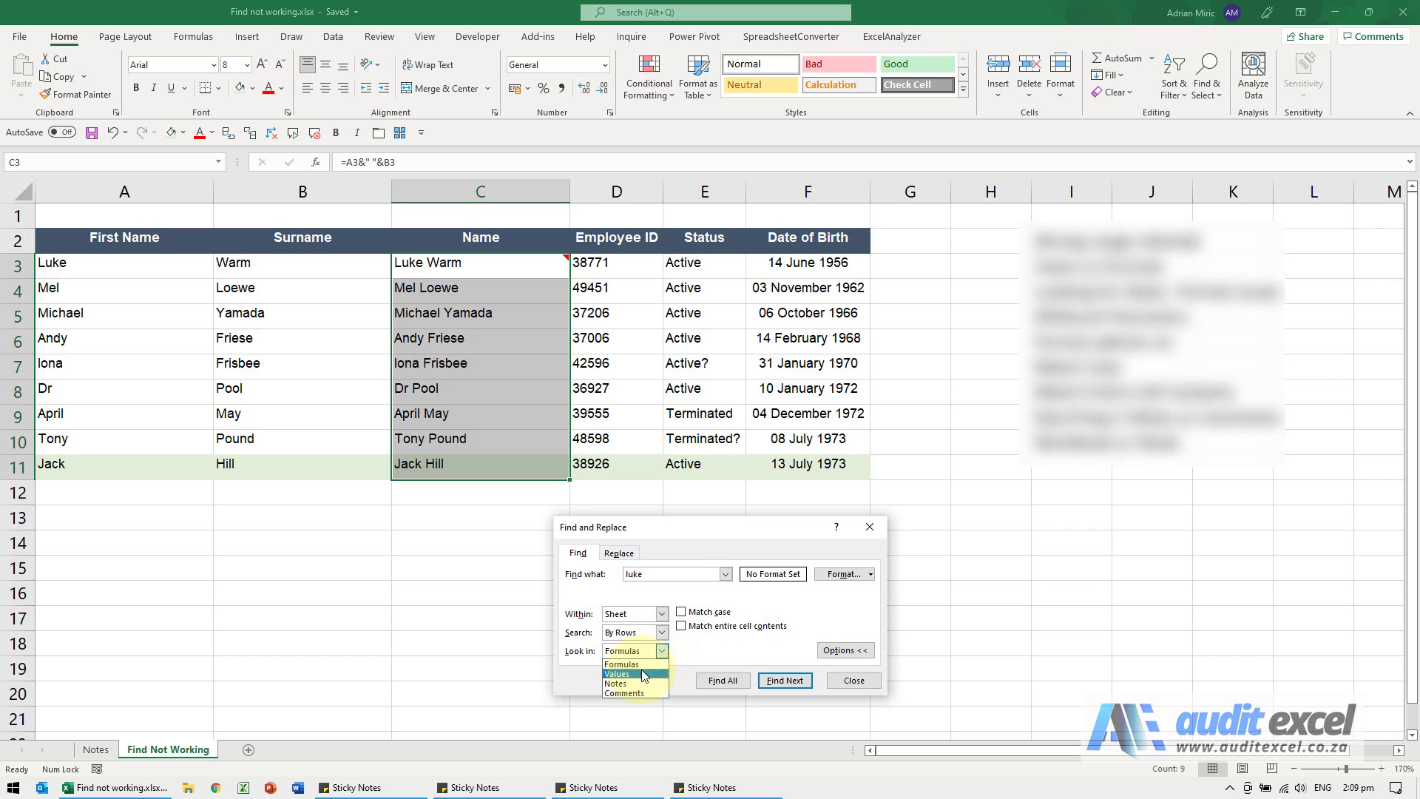
left_click(641, 674)
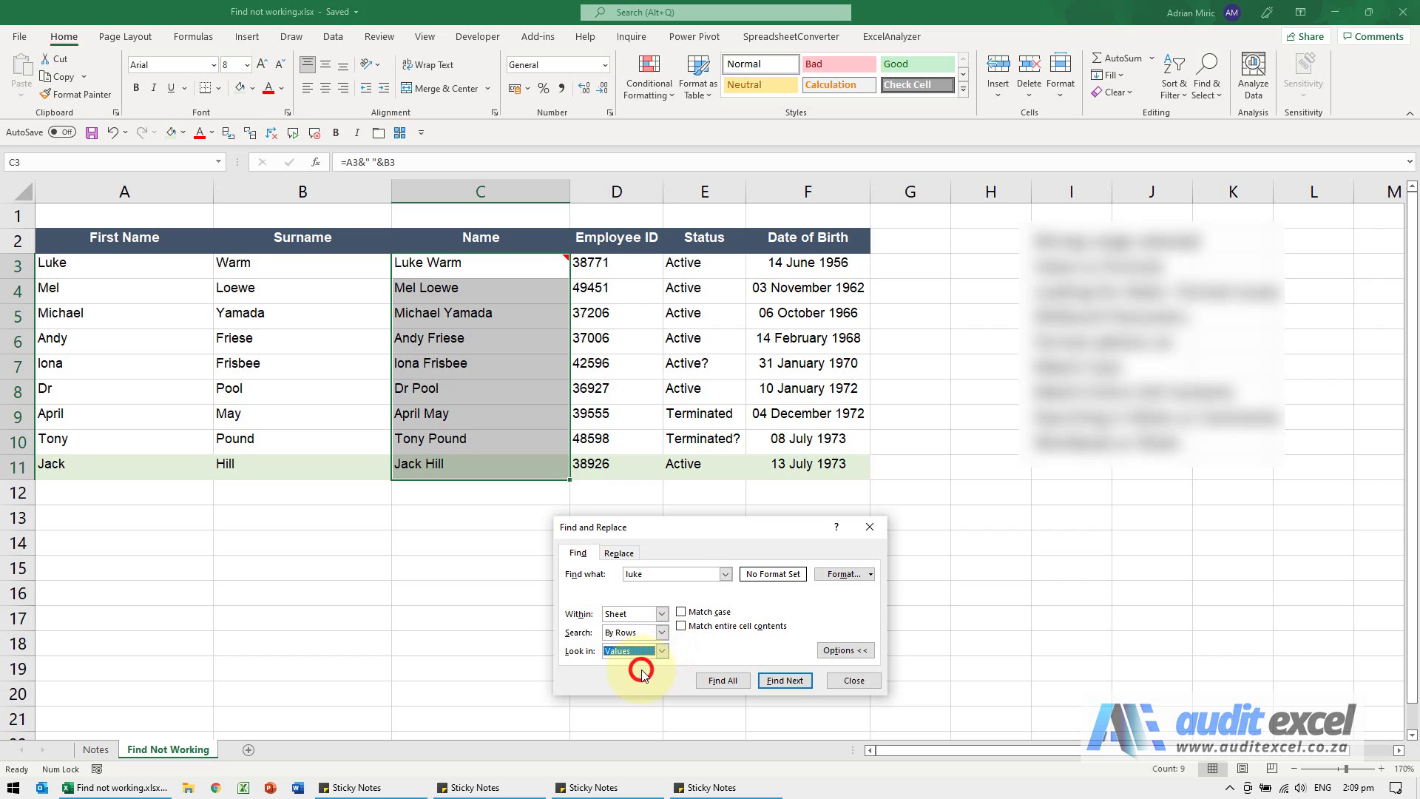
left_click(784, 680)
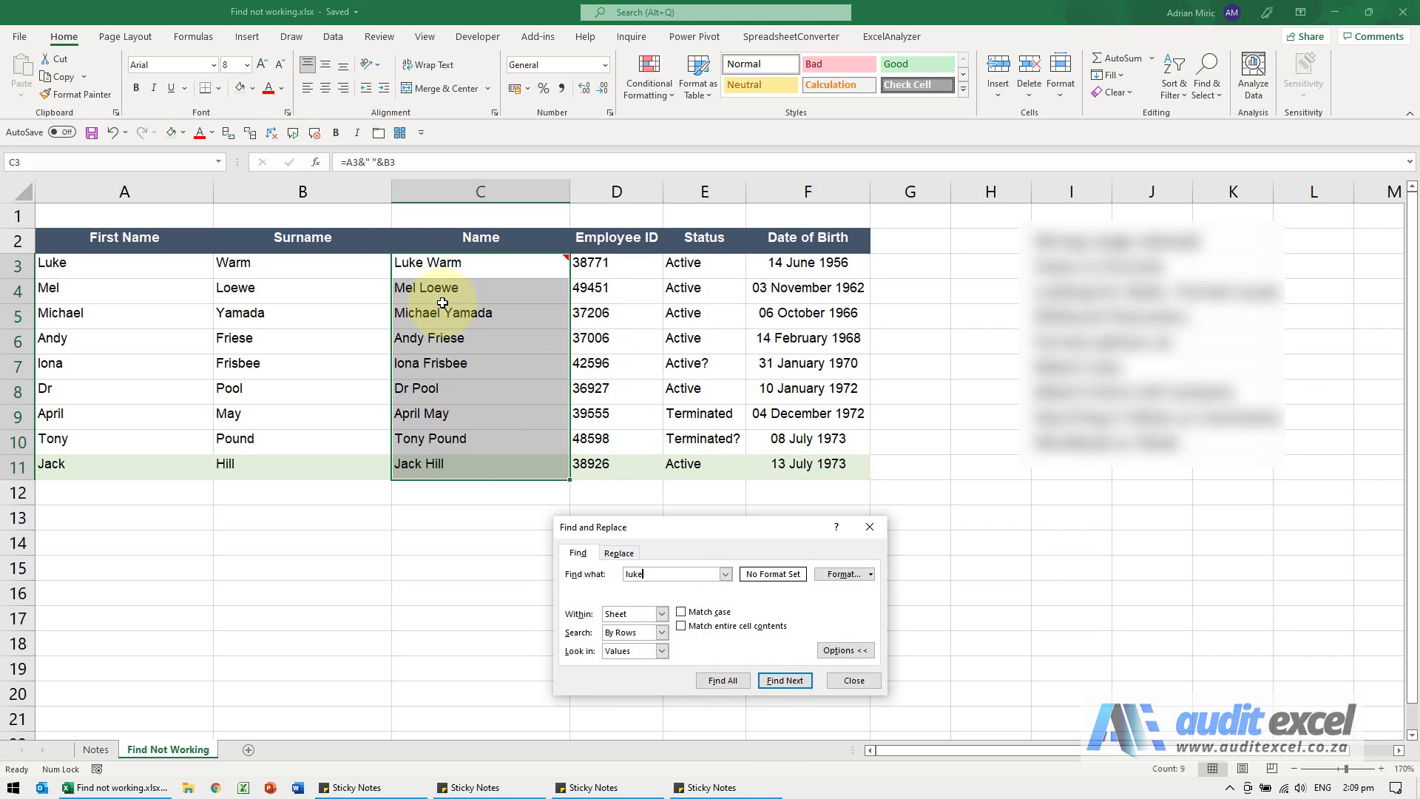
left_click_drag(455, 464, 467, 263)
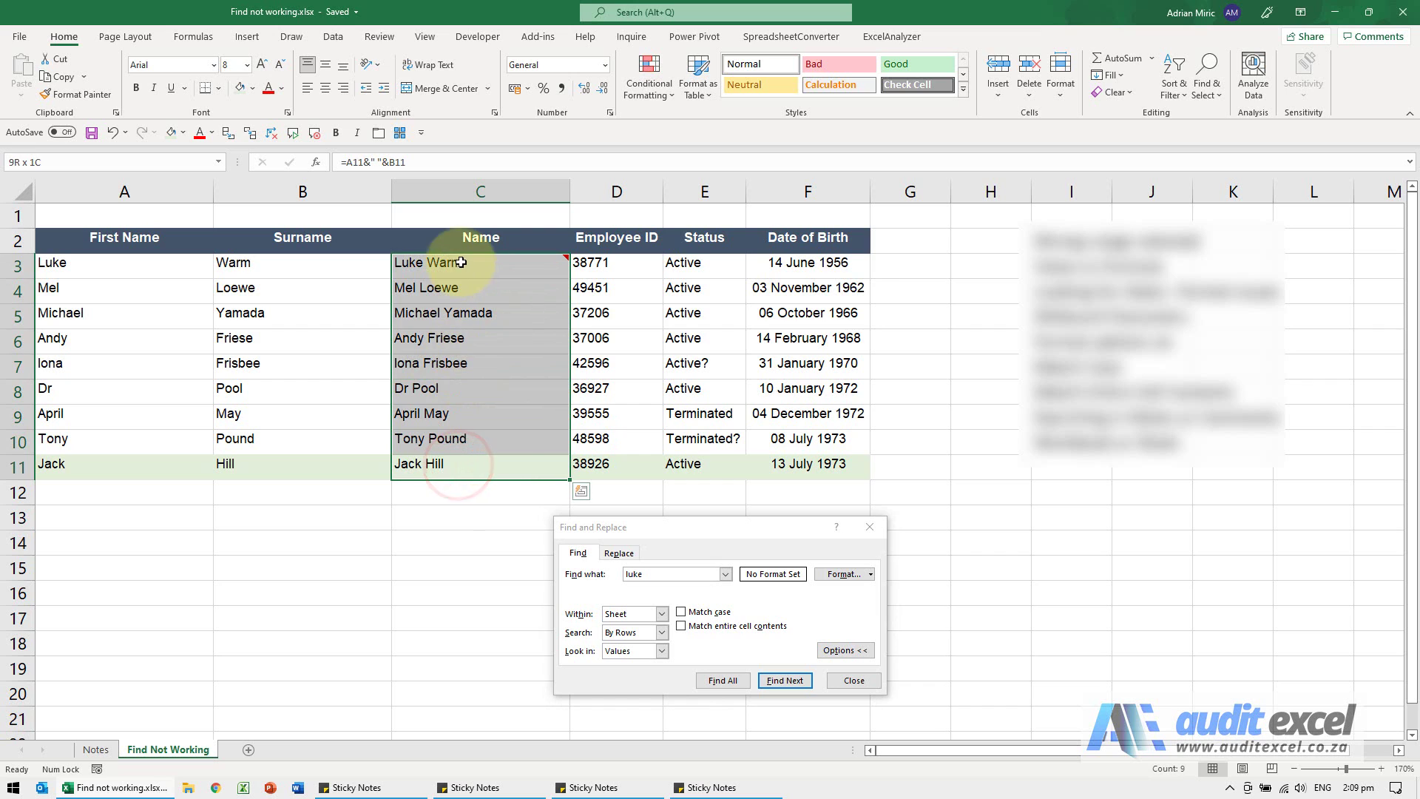
left_click(784, 679)
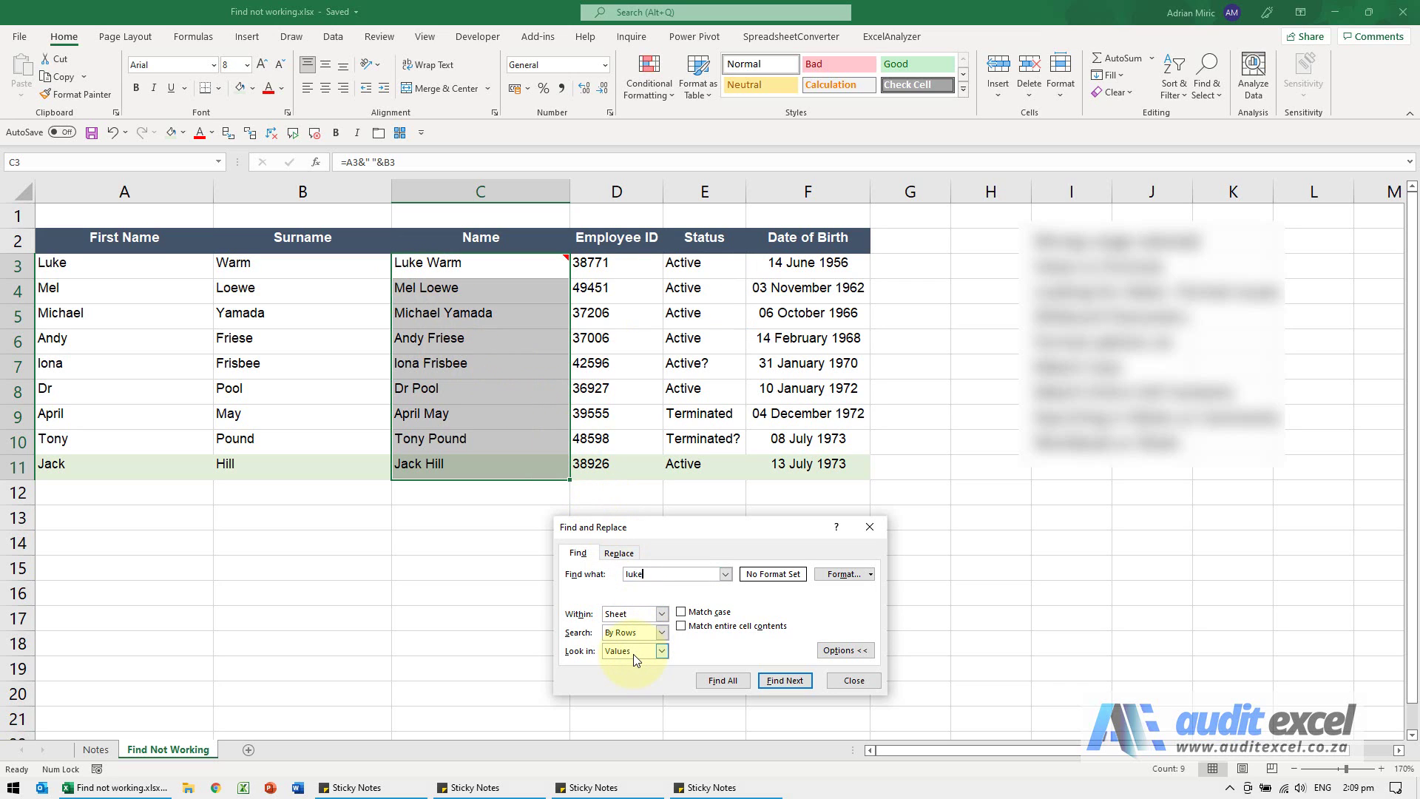
Step: Reopen Find and set Look in back to Formulas
left_click(853, 680)
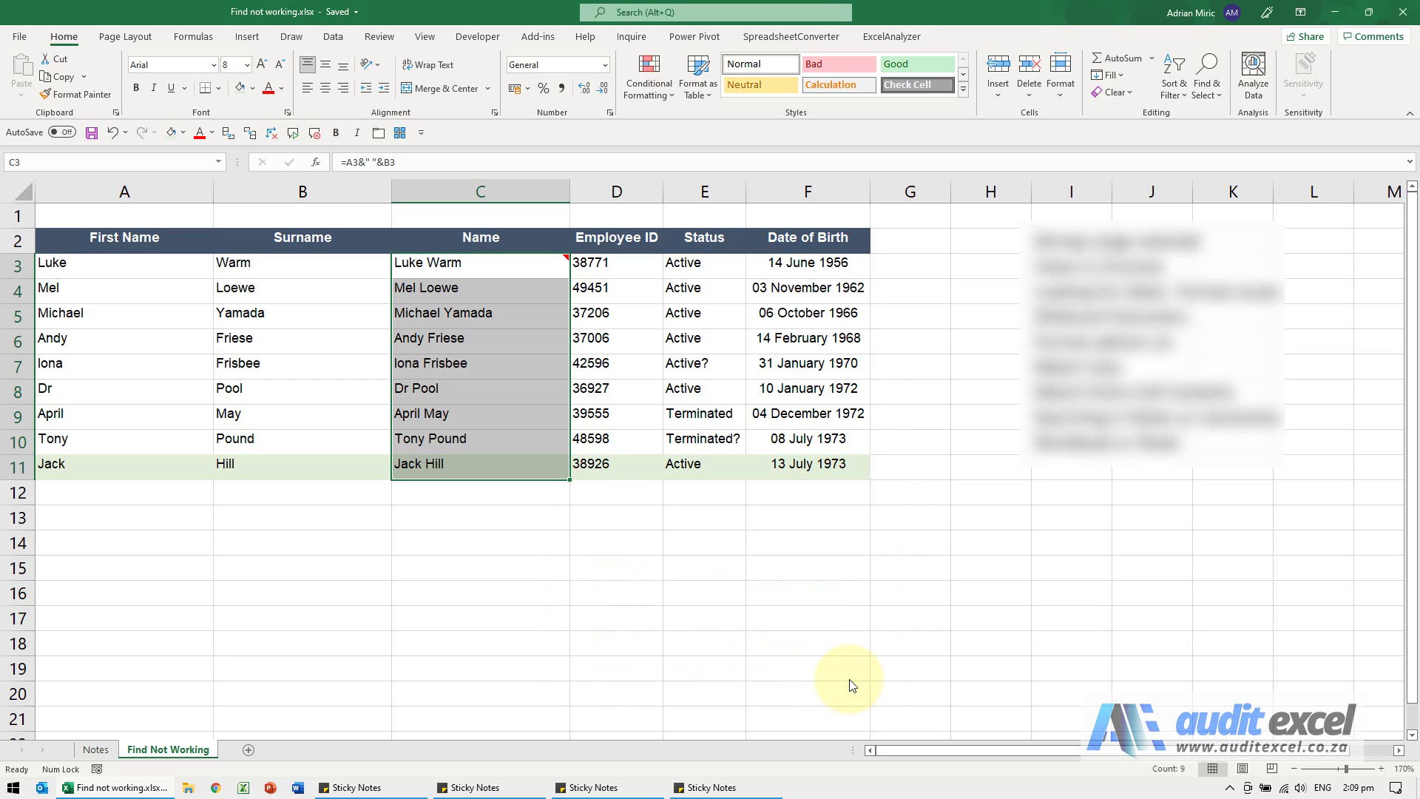
key("ctrl+f")
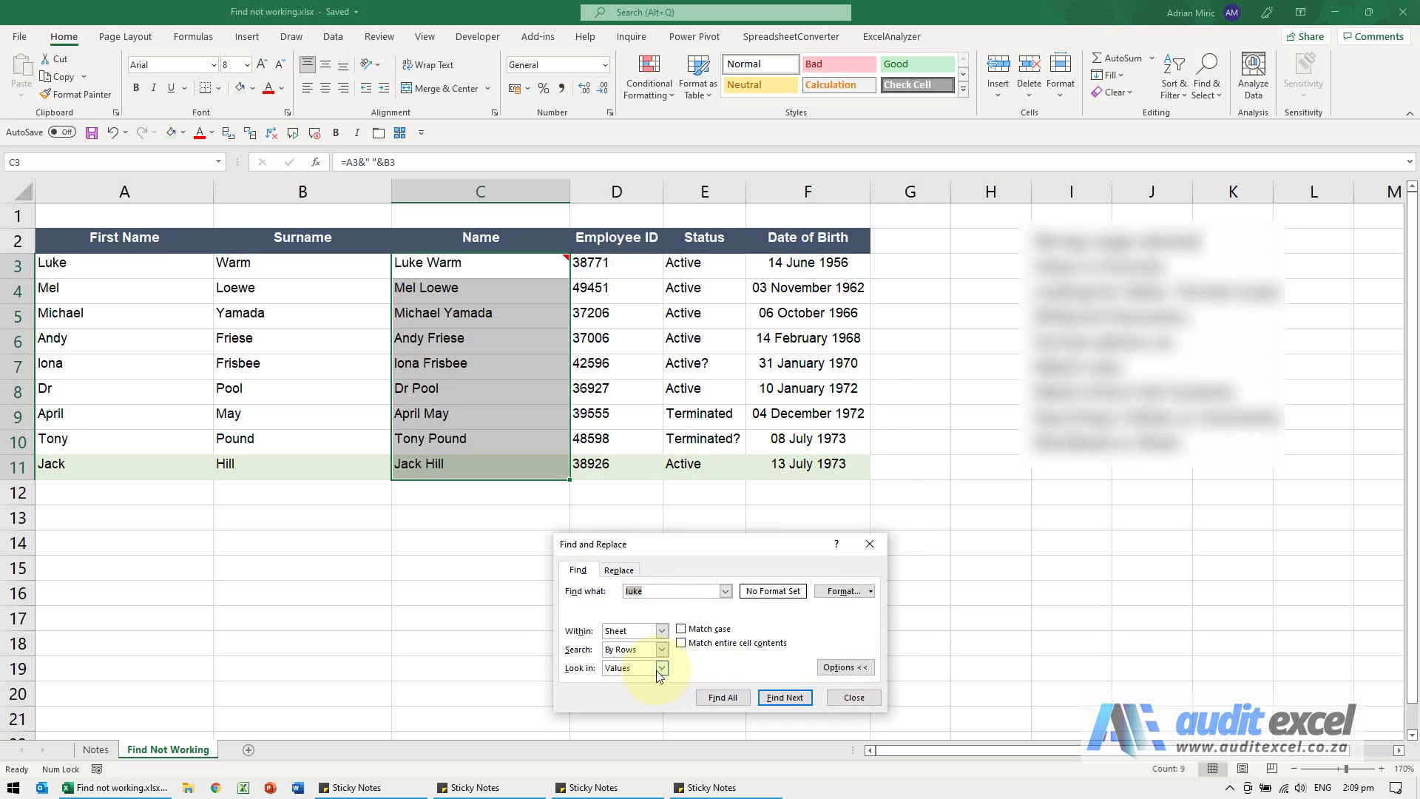
left_click(661, 670)
left_click(633, 682)
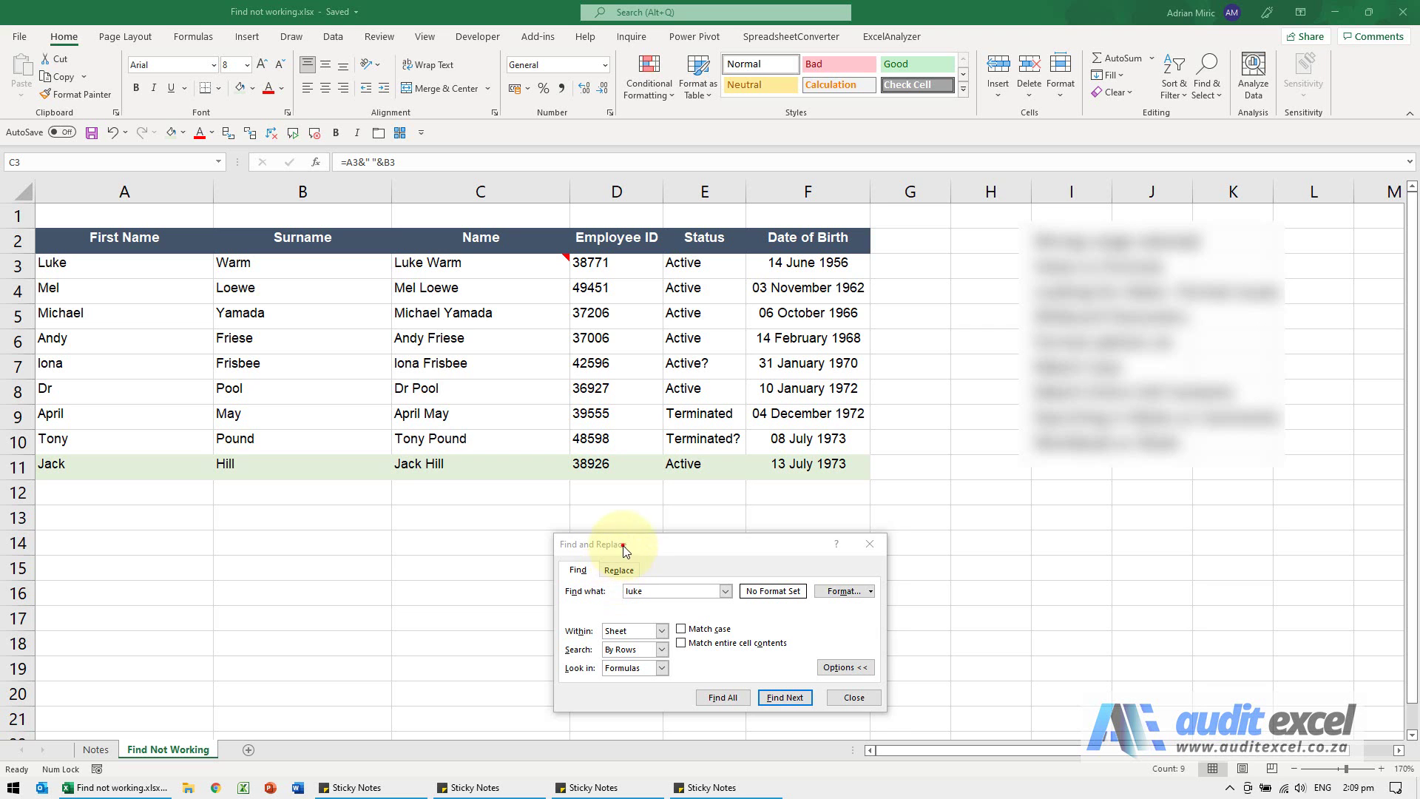
Step: From empty cell C13, search the sheet's formulas for January and get no match
left_click(624, 546)
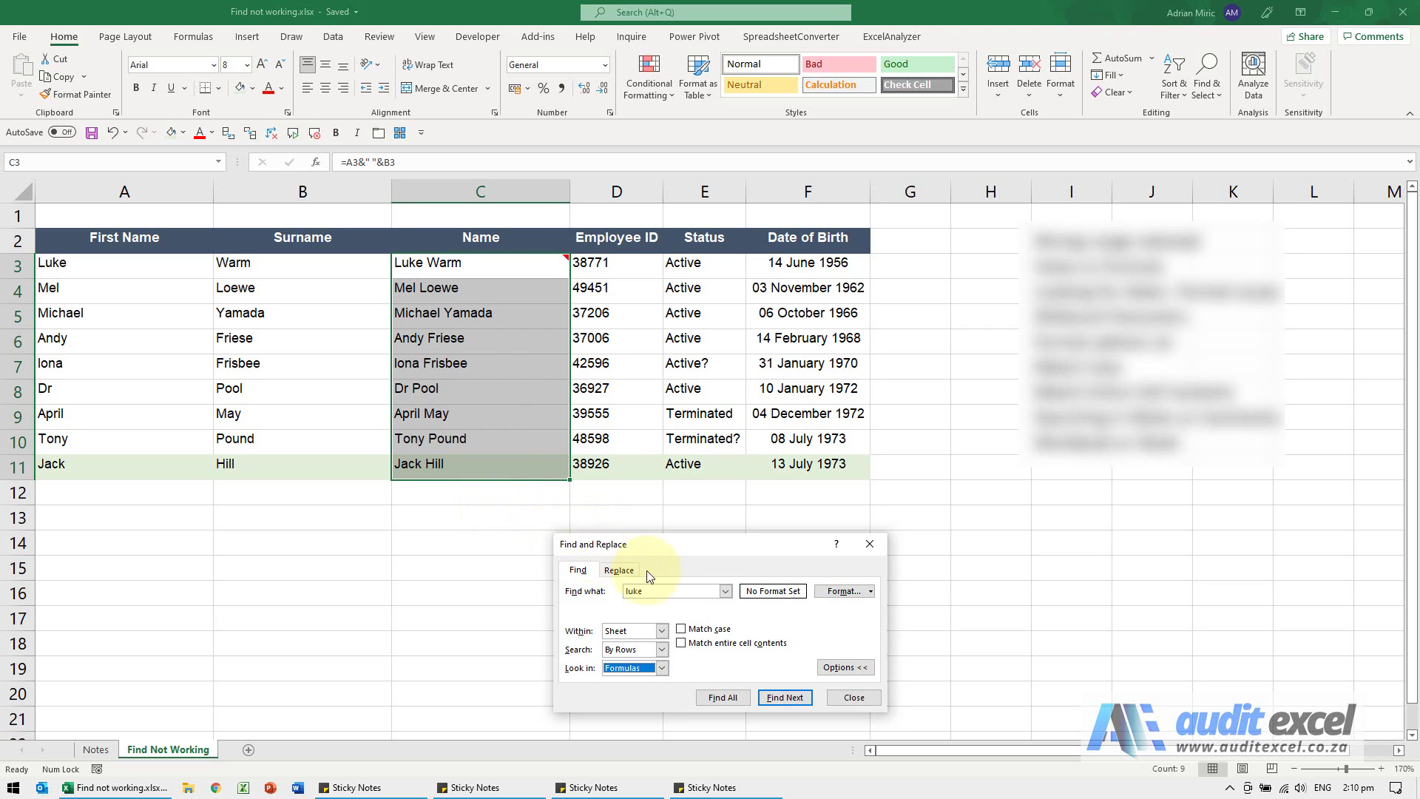
left_click(853, 698)
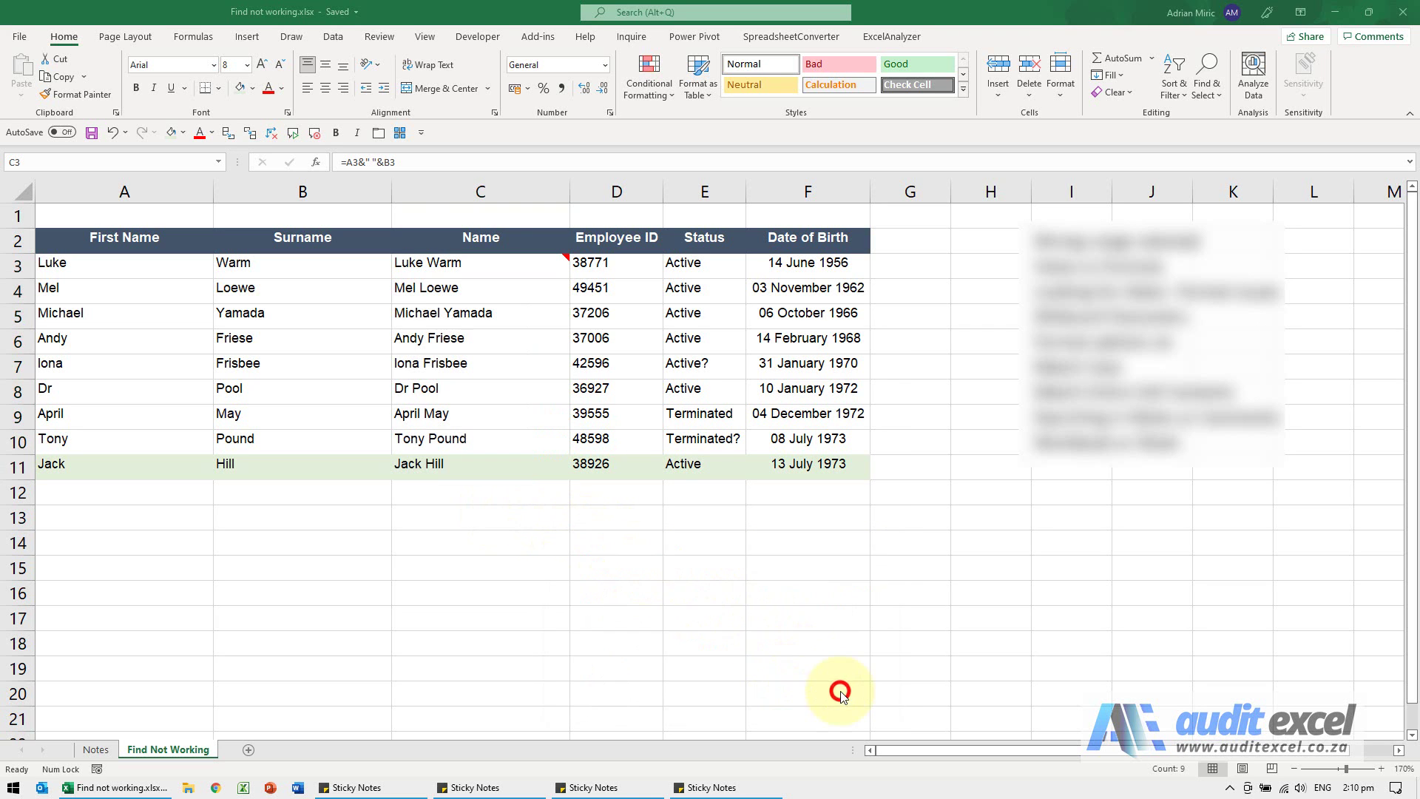
left_click(482, 515)
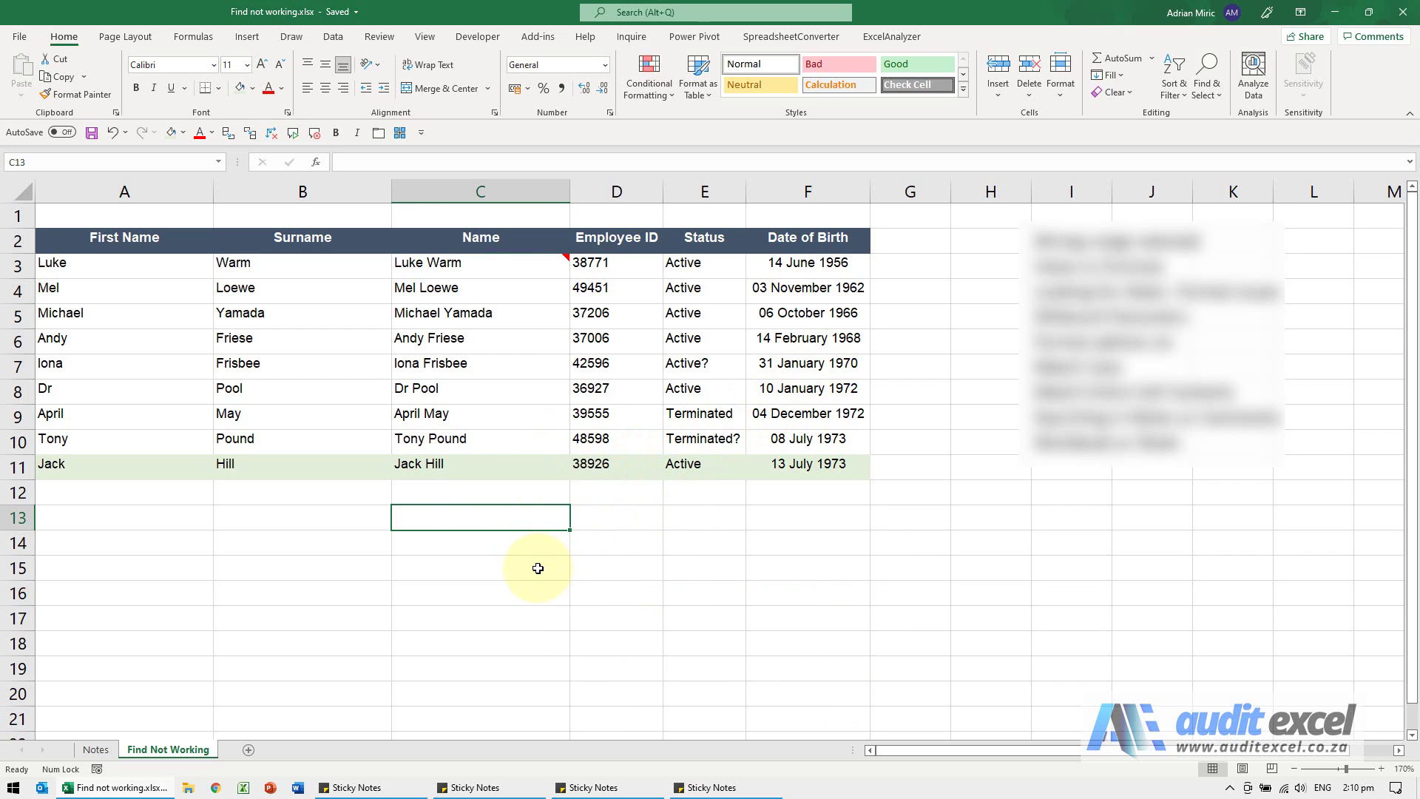
key("ctrl+f")
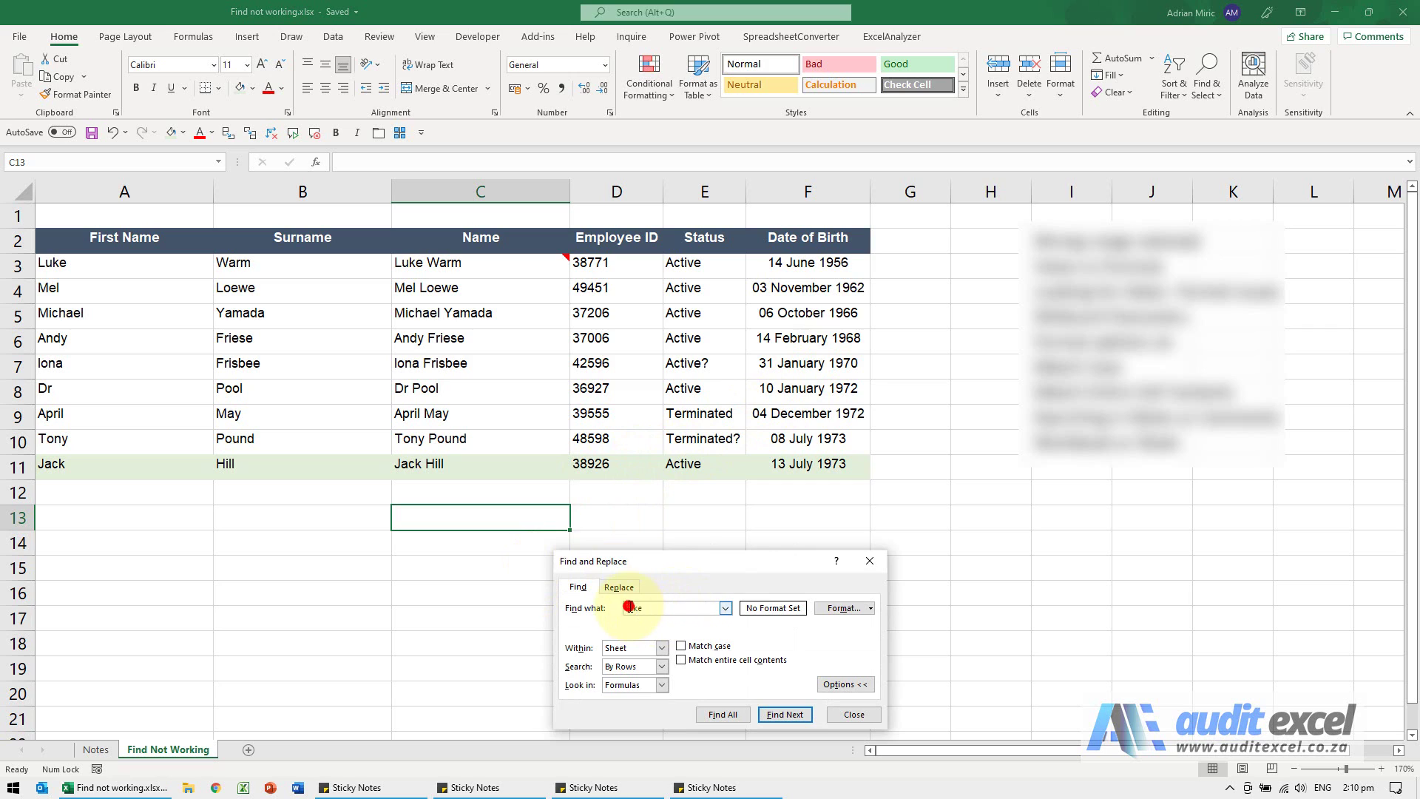
type("January")
left_click(784, 713)
left_click(716, 438)
Step: Inspect the 31 January 1970 and 14 February 1968 dates and C8's Dr Pool formula
left_click(822, 363)
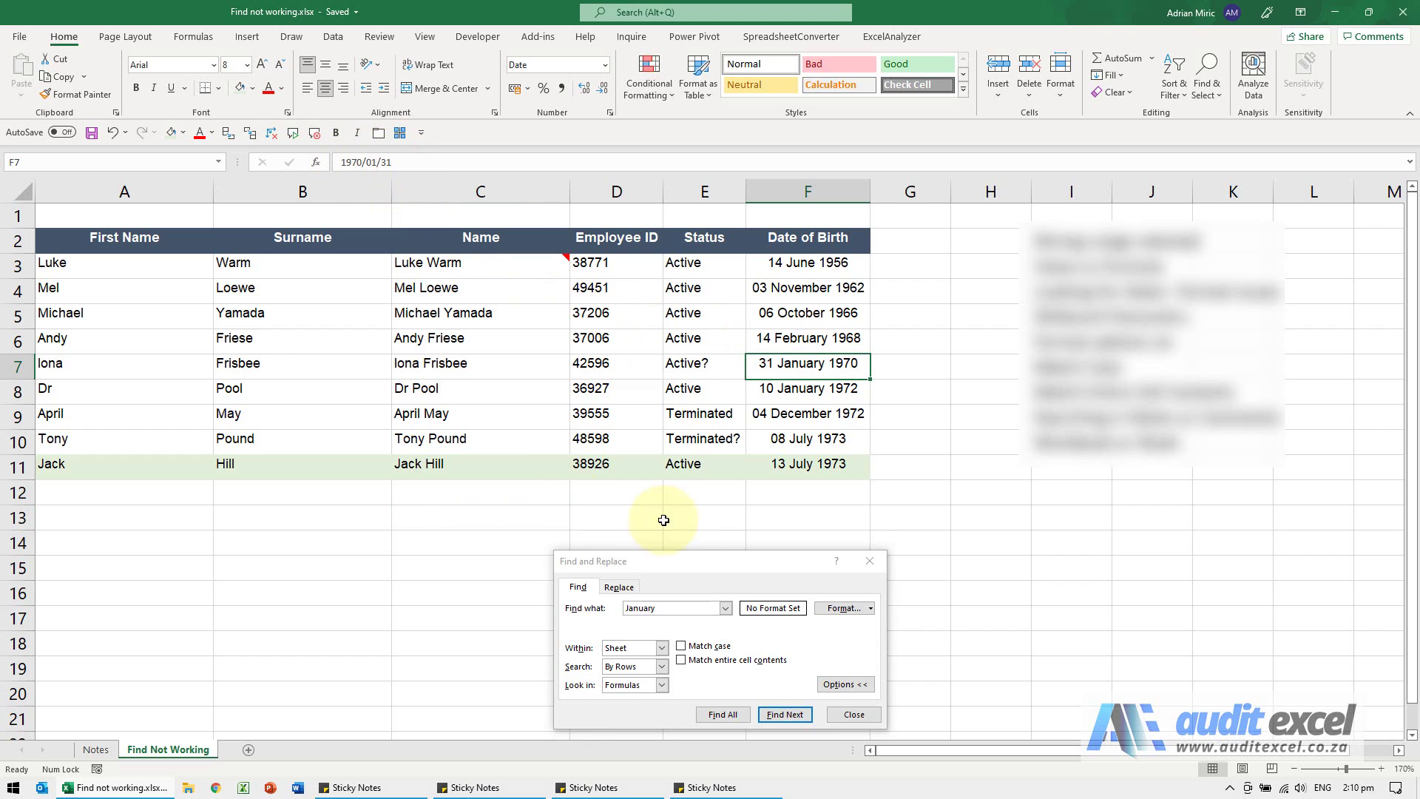
left_click_drag(696, 564, 685, 530)
left_click(550, 388)
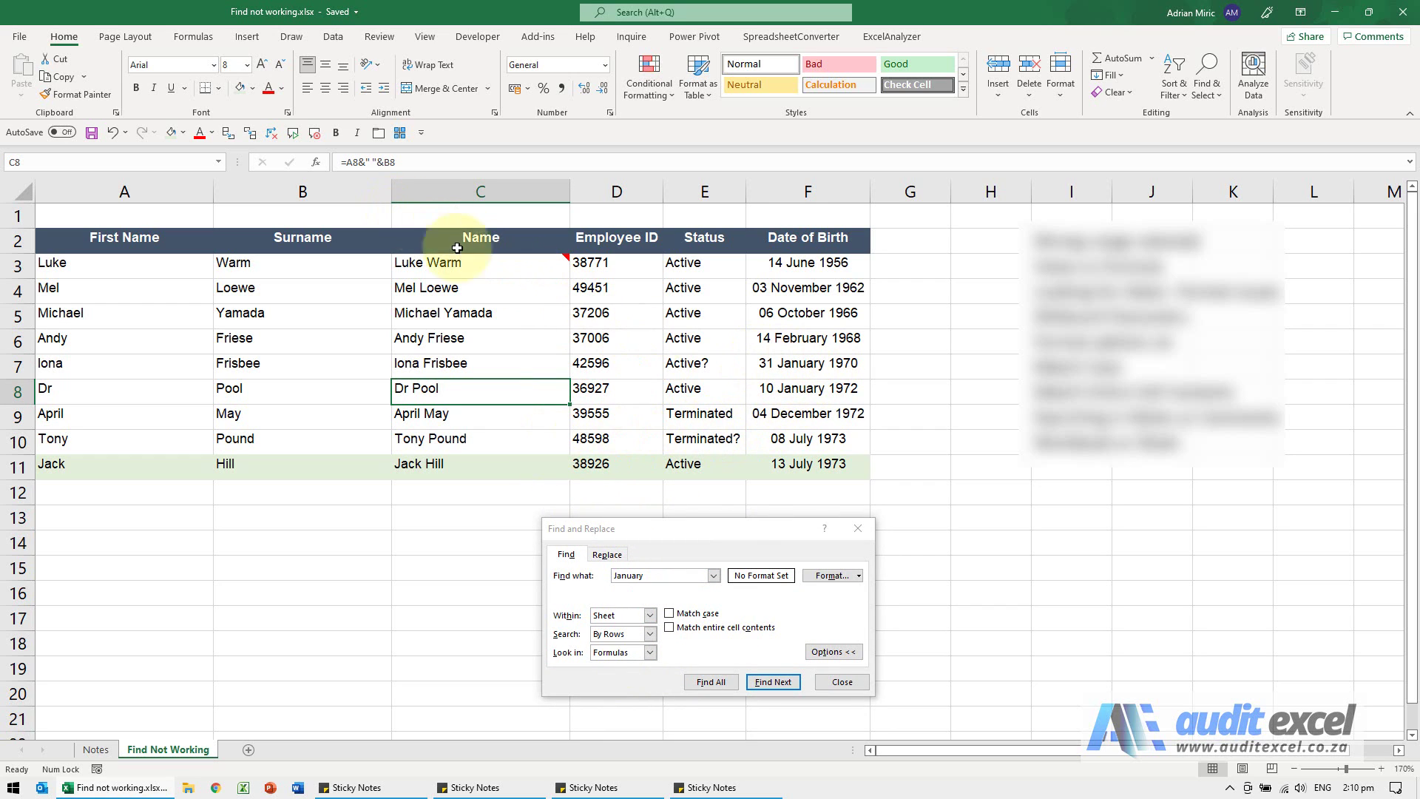
left_click(807, 337)
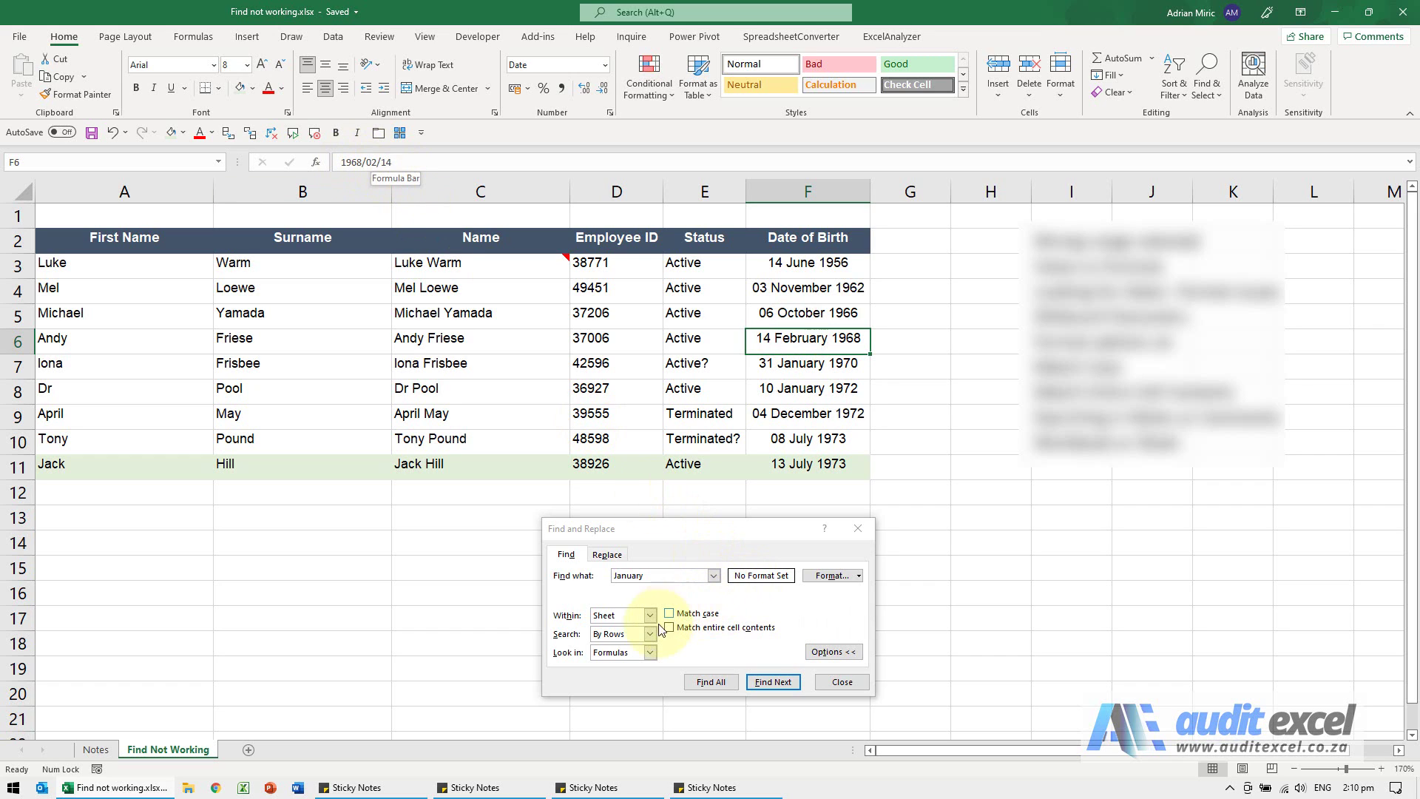
Step: Search values for January to reach F7, then reset Look in to Formulas
left_click(649, 652)
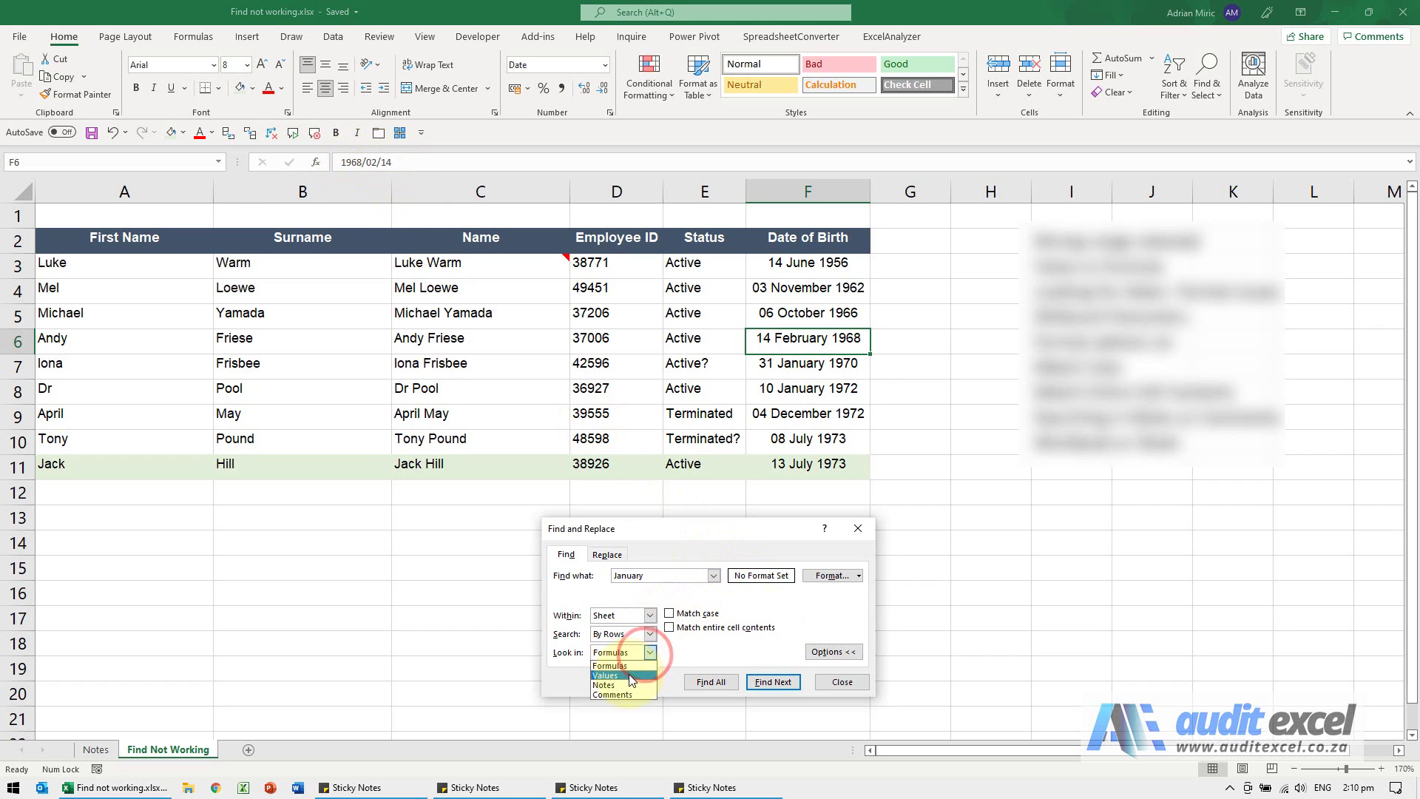
left_click(630, 675)
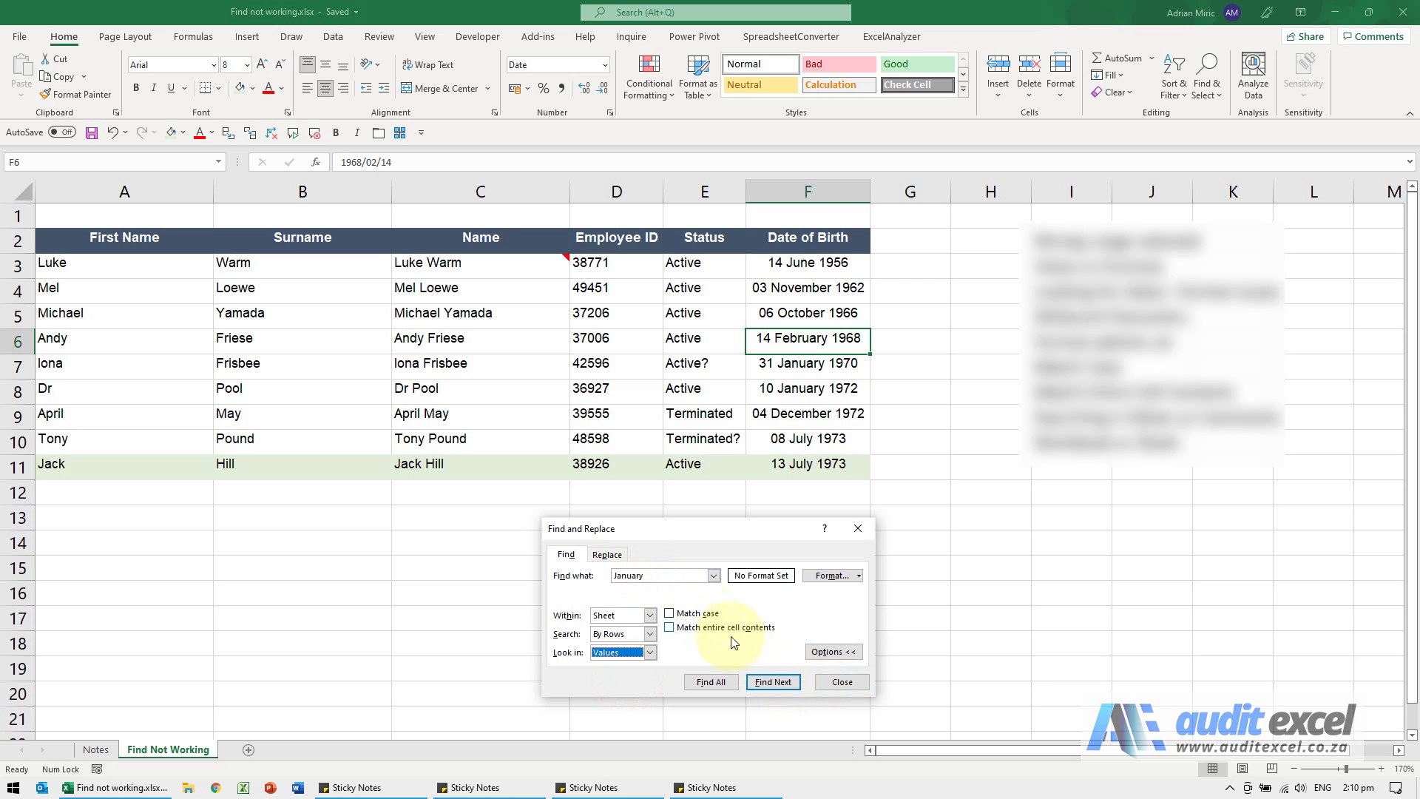
left_click(772, 682)
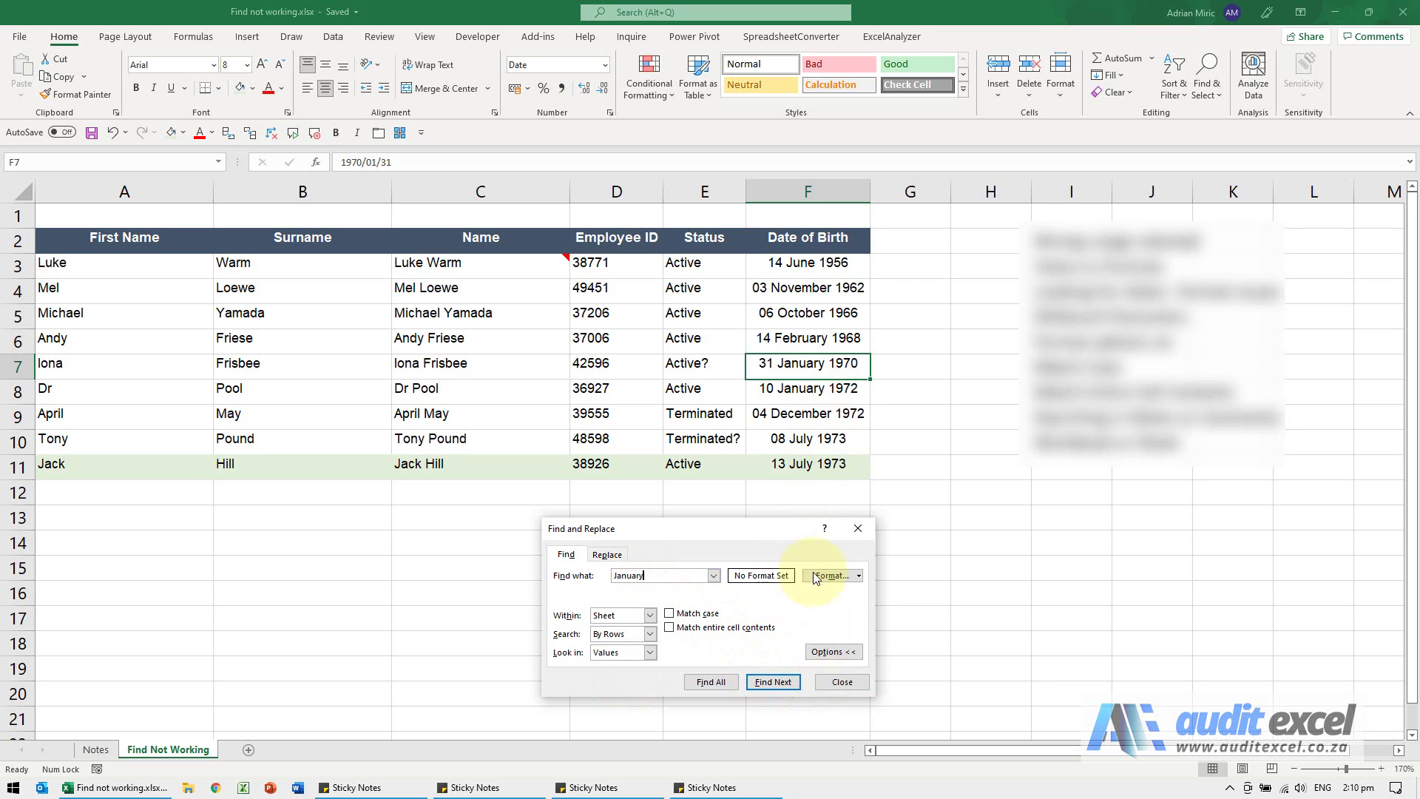
left_click(651, 652)
left_click(622, 671)
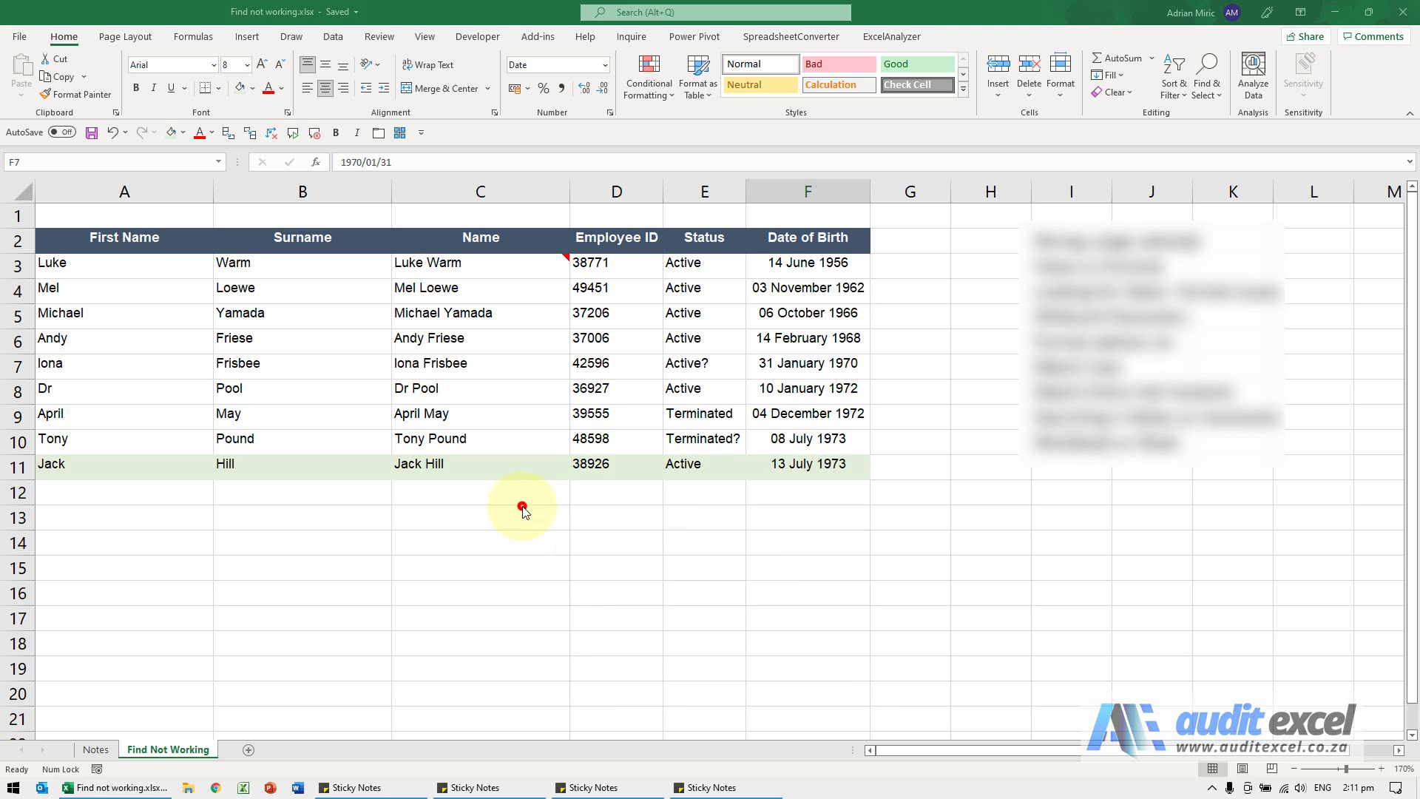
Step: From empty cell C12, replace the January search with a ? wildcard search
left_click(521, 516)
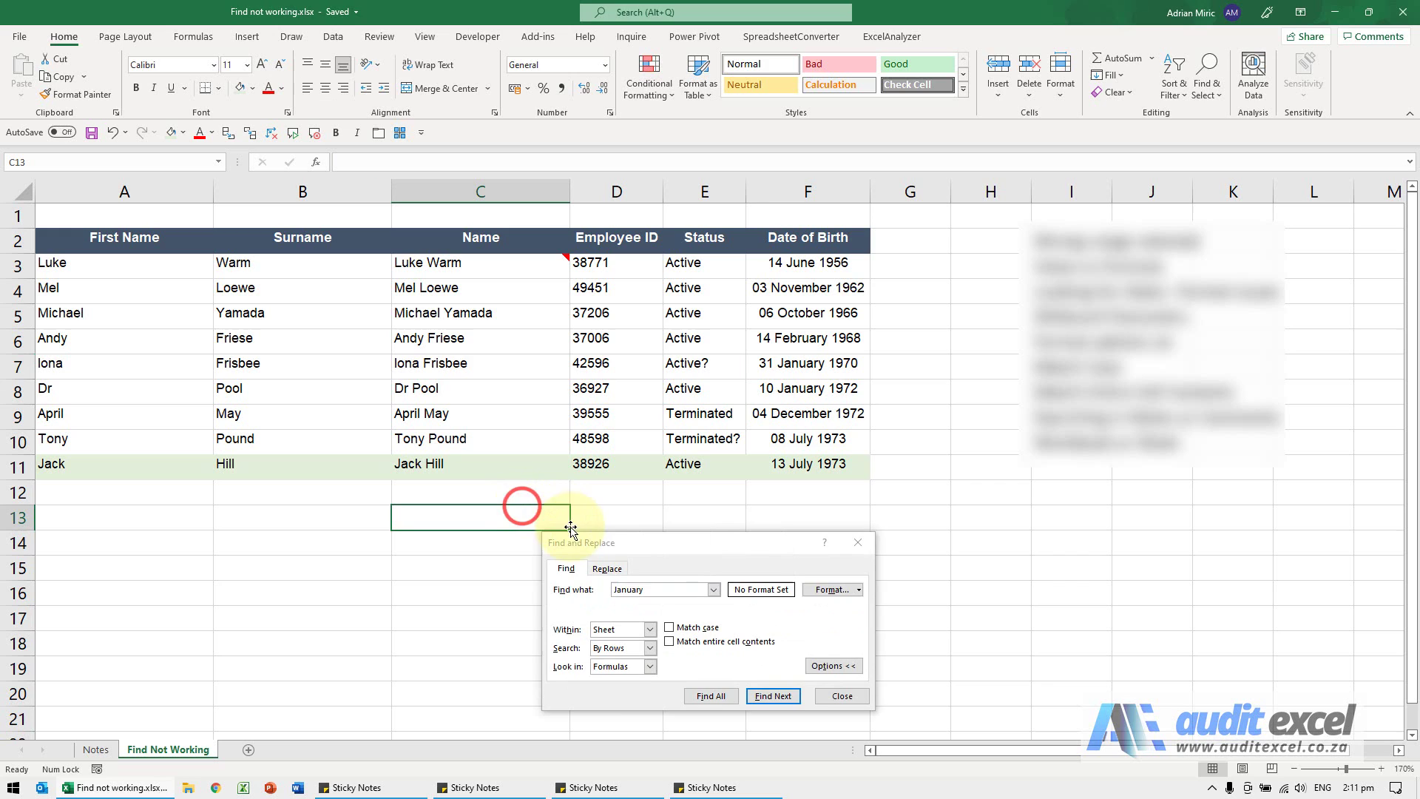
left_click_drag(580, 543, 567, 505)
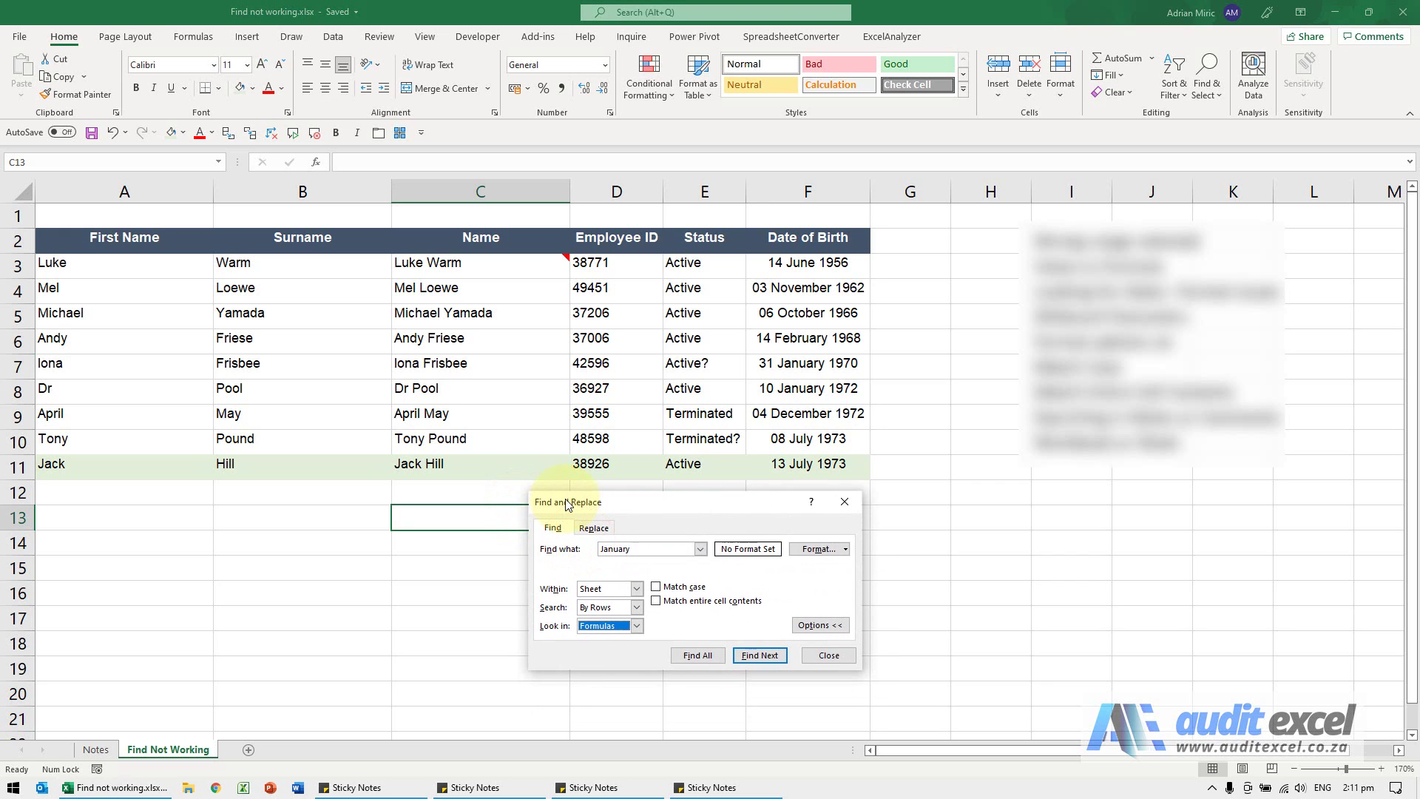
left_click(464, 492)
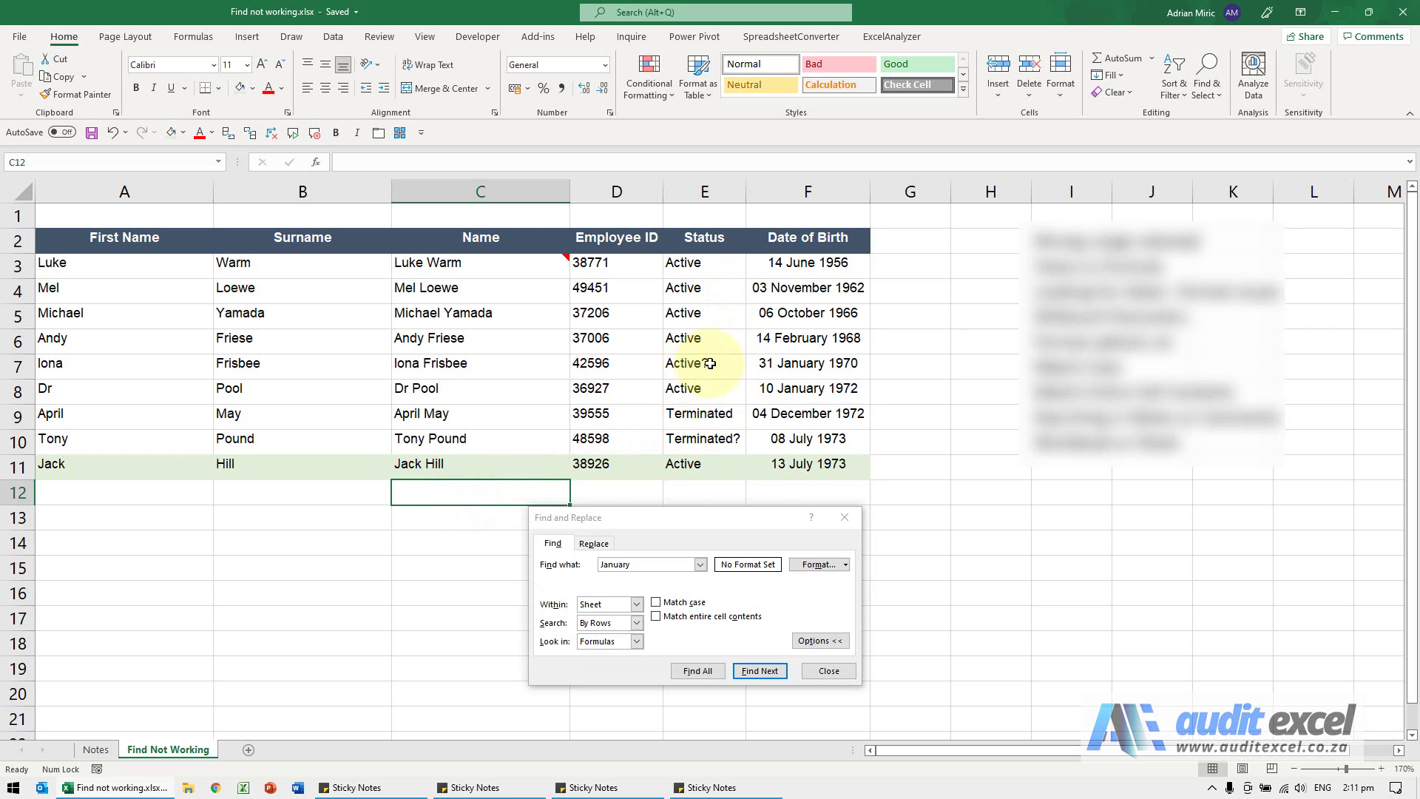
double_click(650, 565)
type("?")
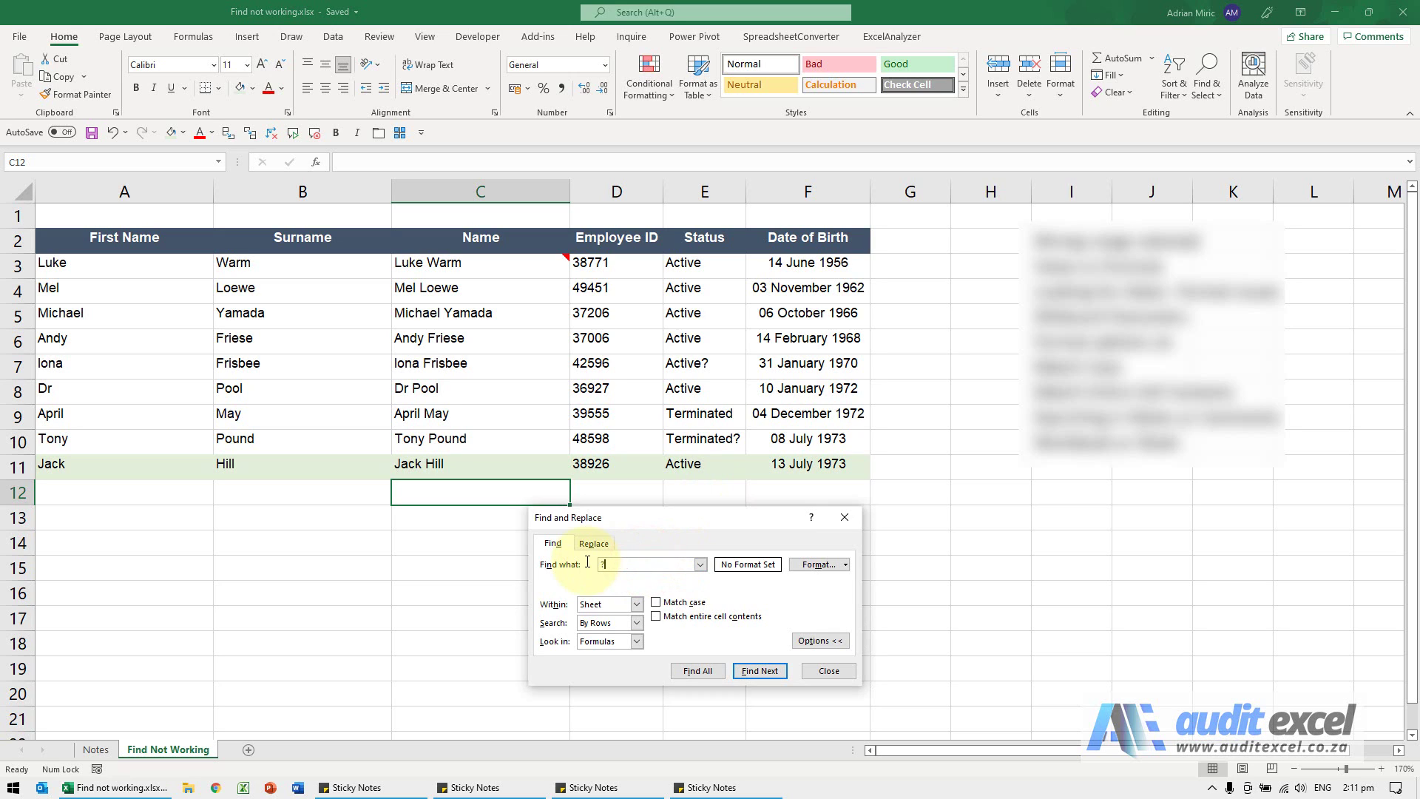
left_click(760, 670)
Step: Step past the header matches, then search ~? to reach Active? and Terminated?
left_click(761, 670)
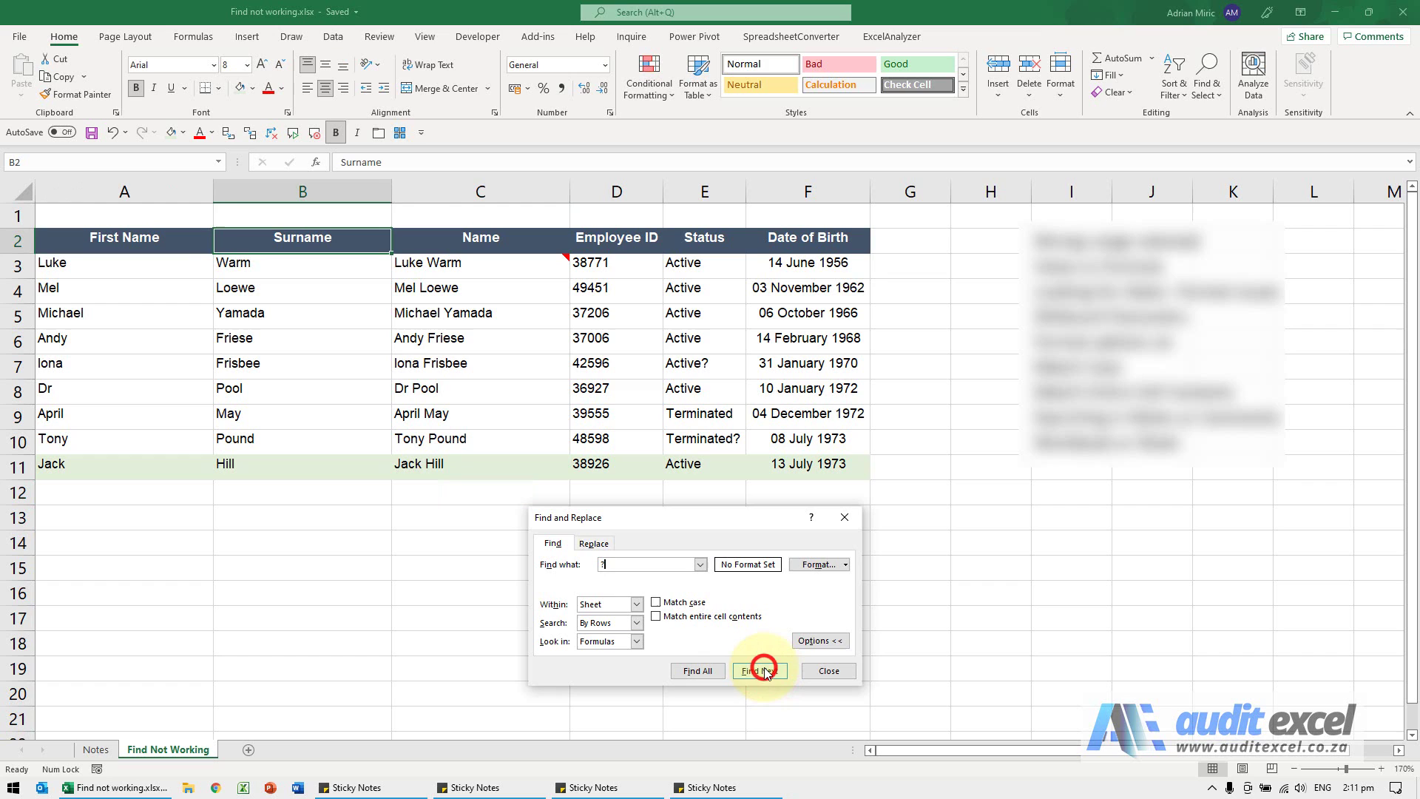
left_click(764, 671)
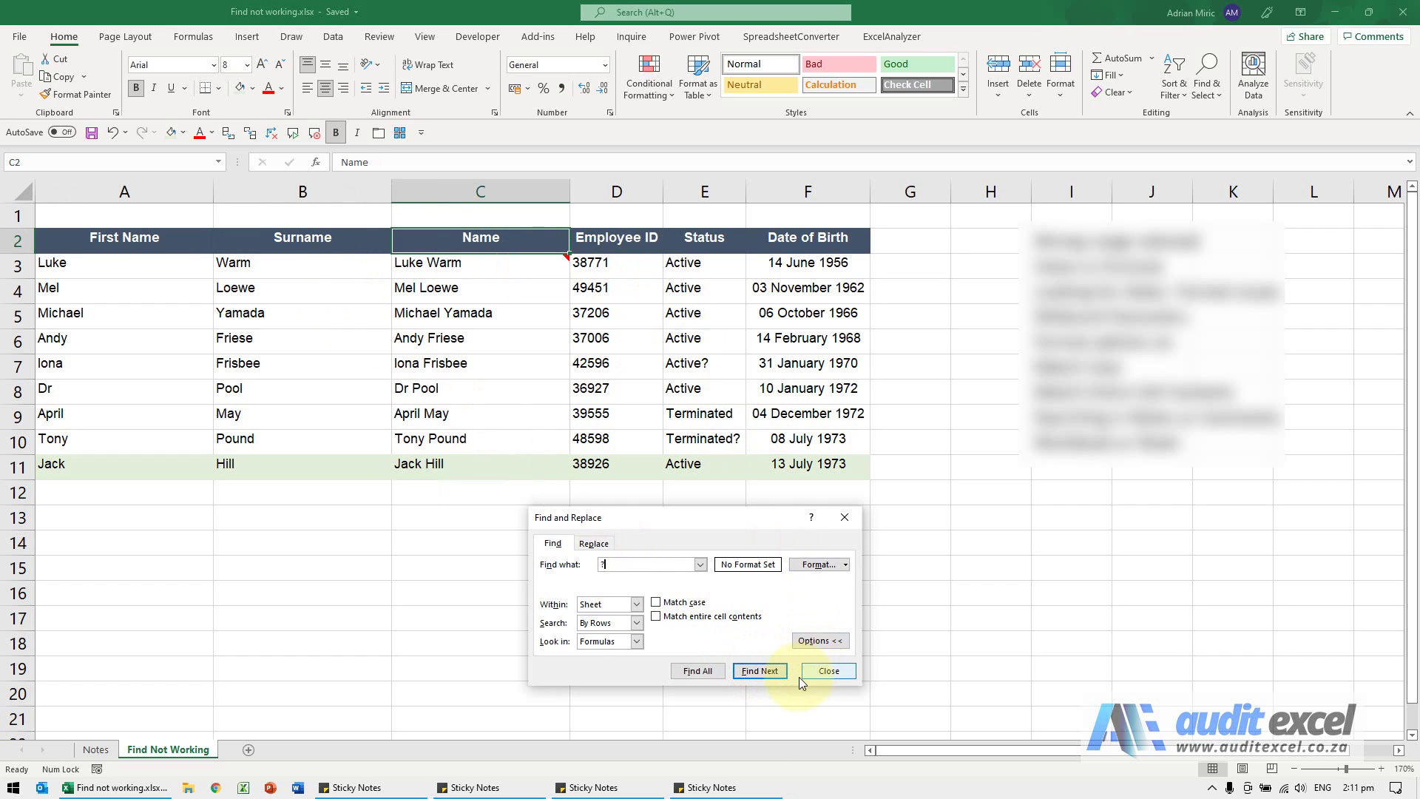
left_click(760, 671)
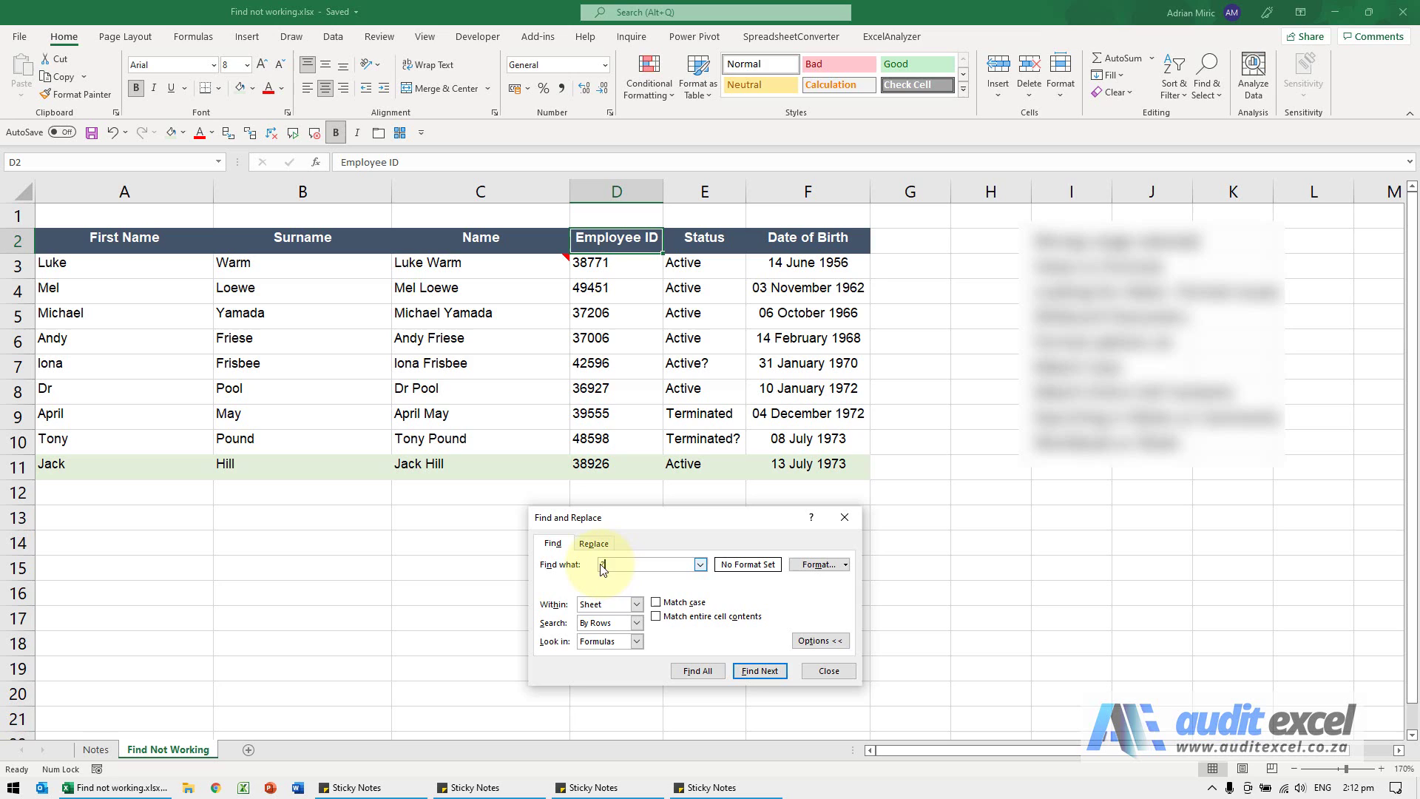
type("?")
left_click(751, 670)
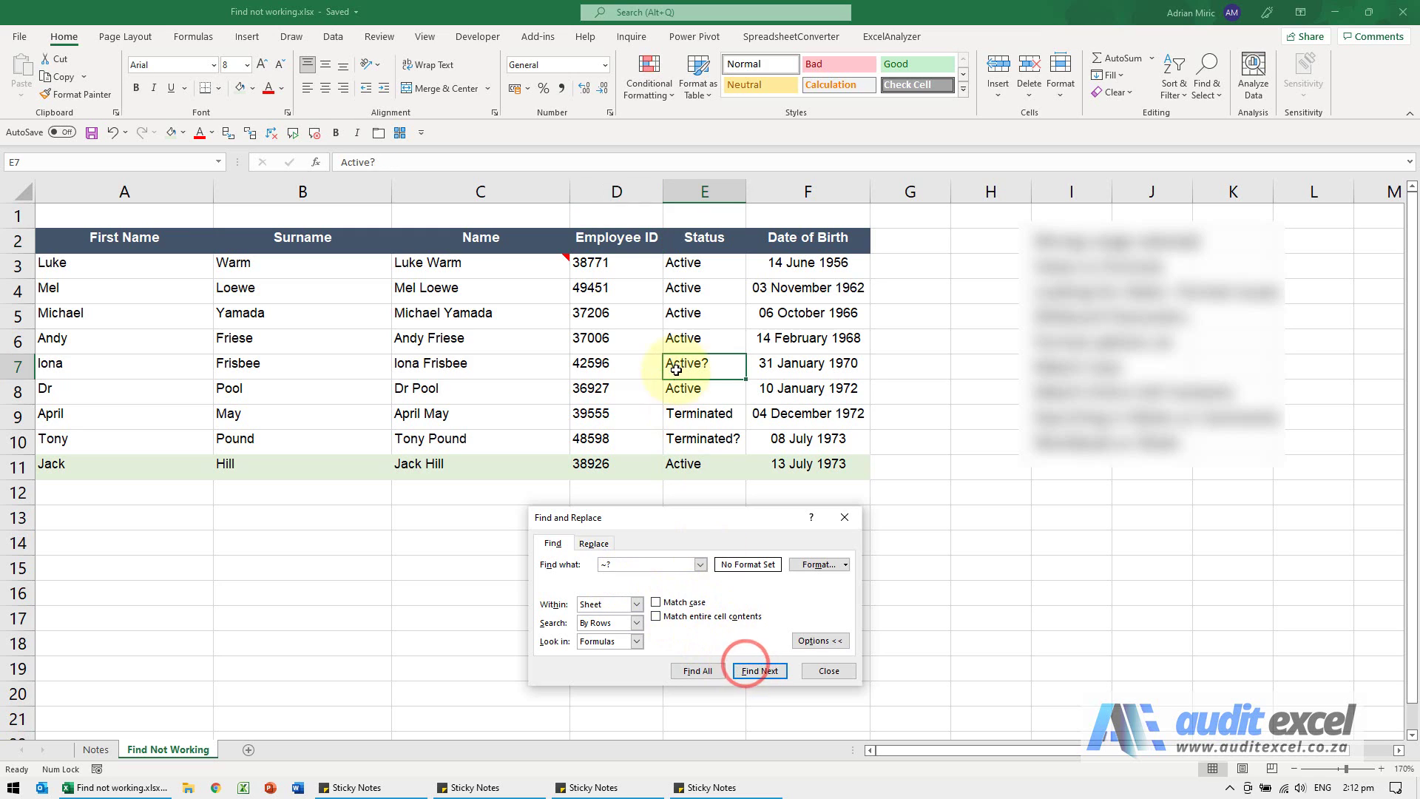
left_click(759, 671)
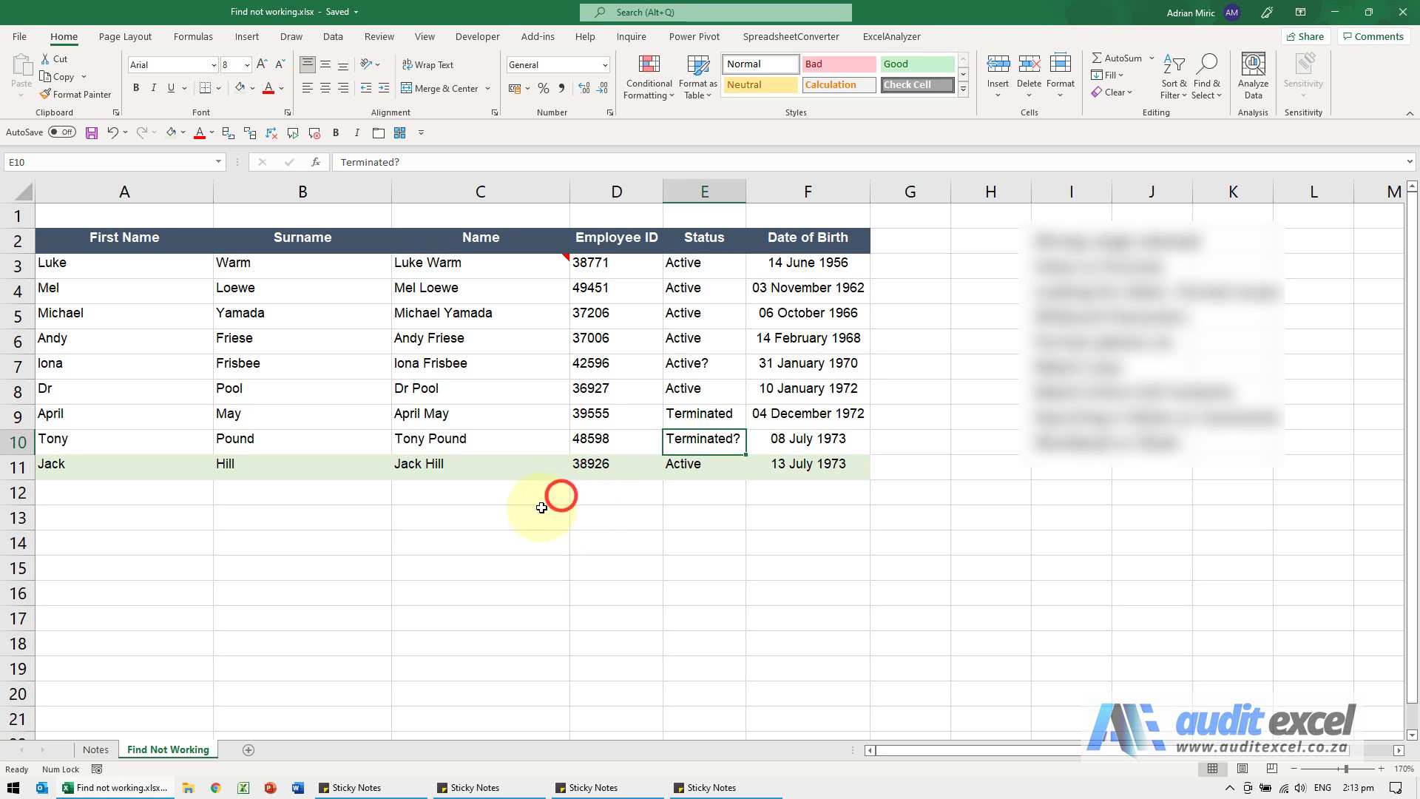
Step: Search for Luke from an empty cell and get a not-found message
left_click(552, 504)
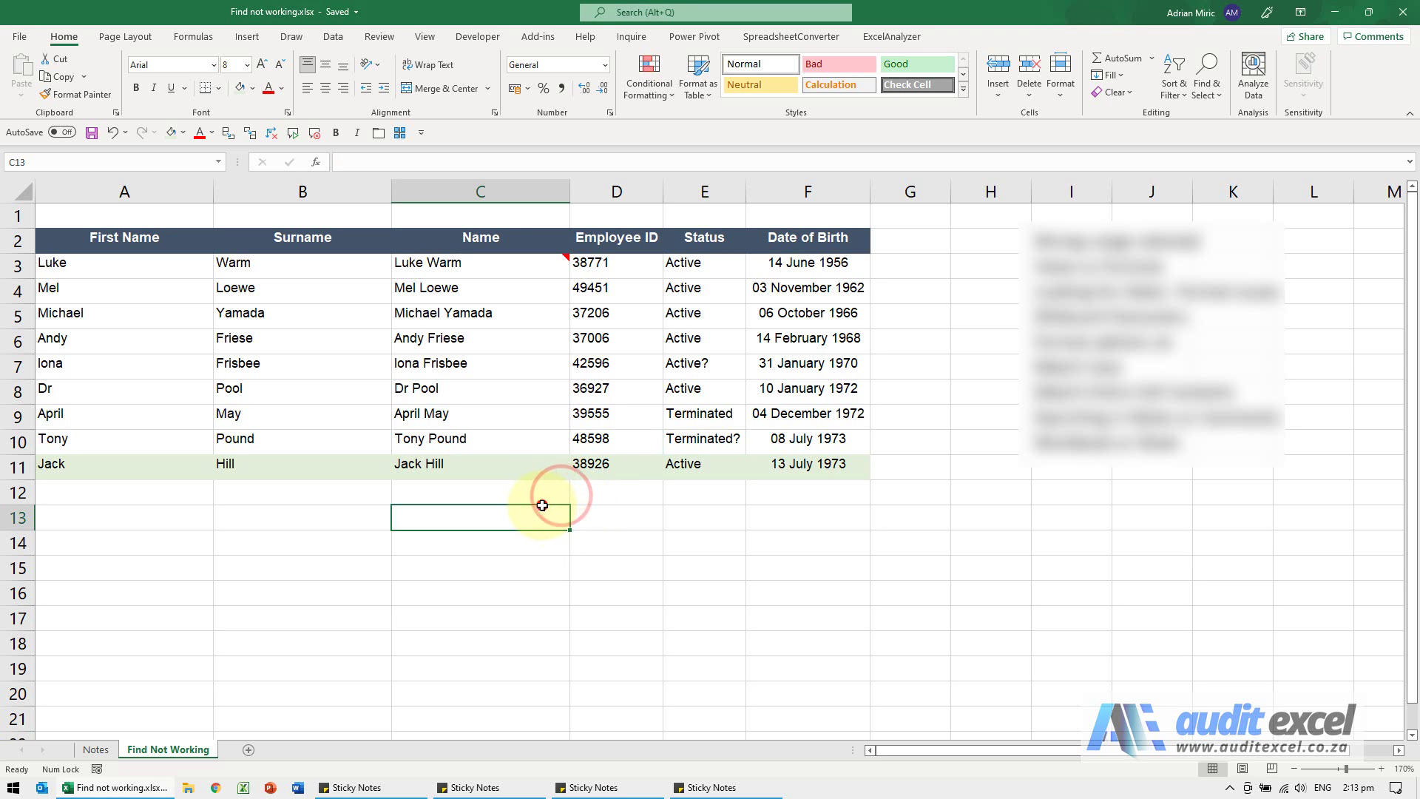
key("ctrl+f")
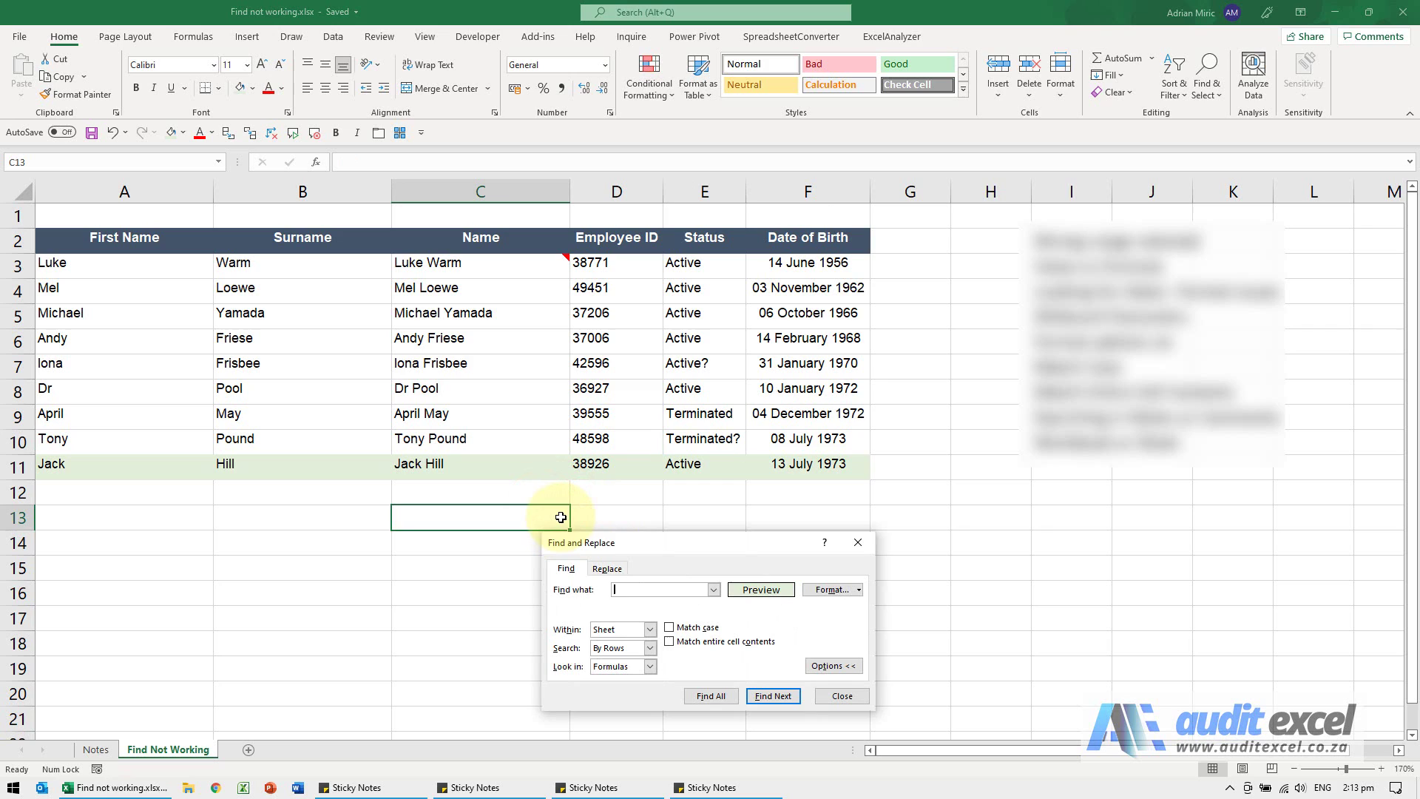
left_click(643, 592)
type("Luke")
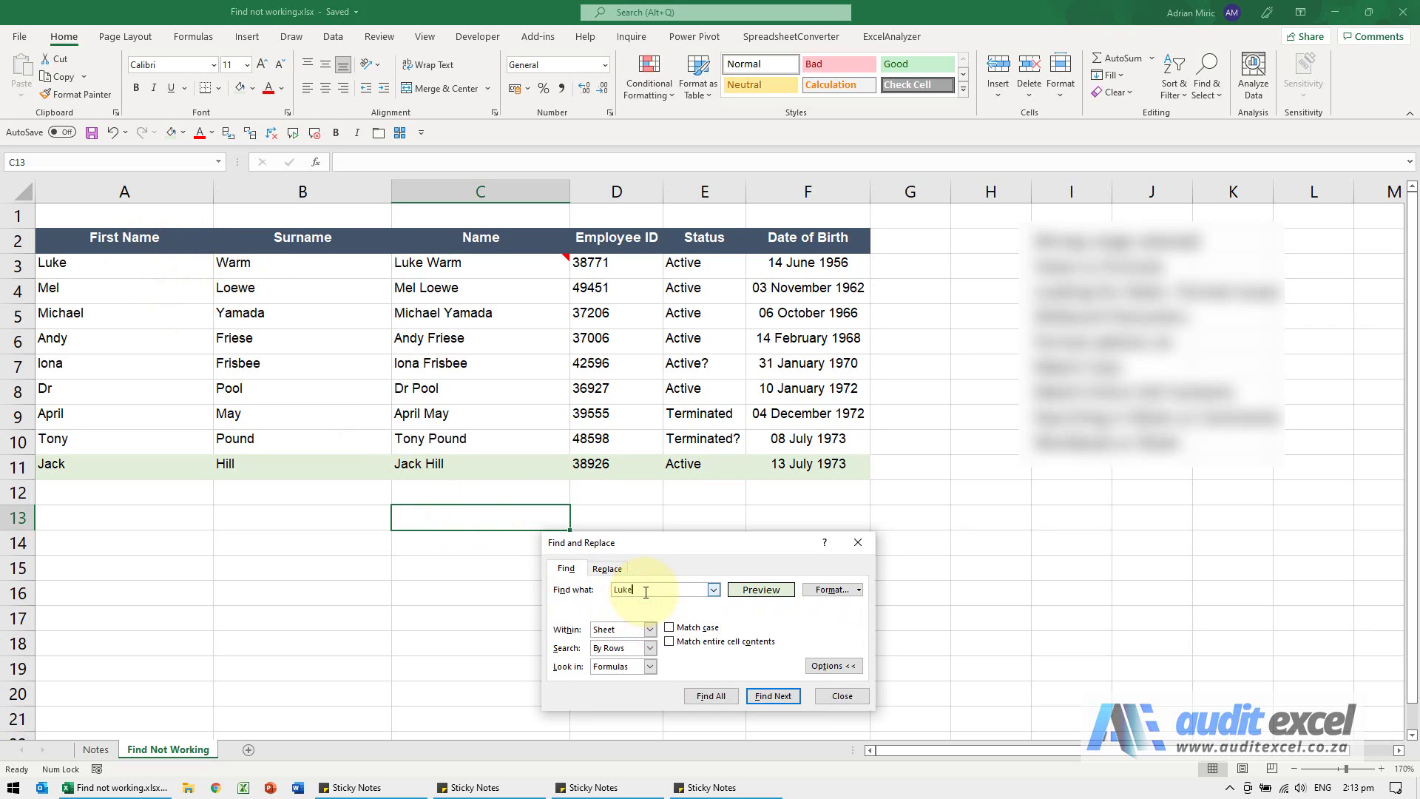
left_click(773, 695)
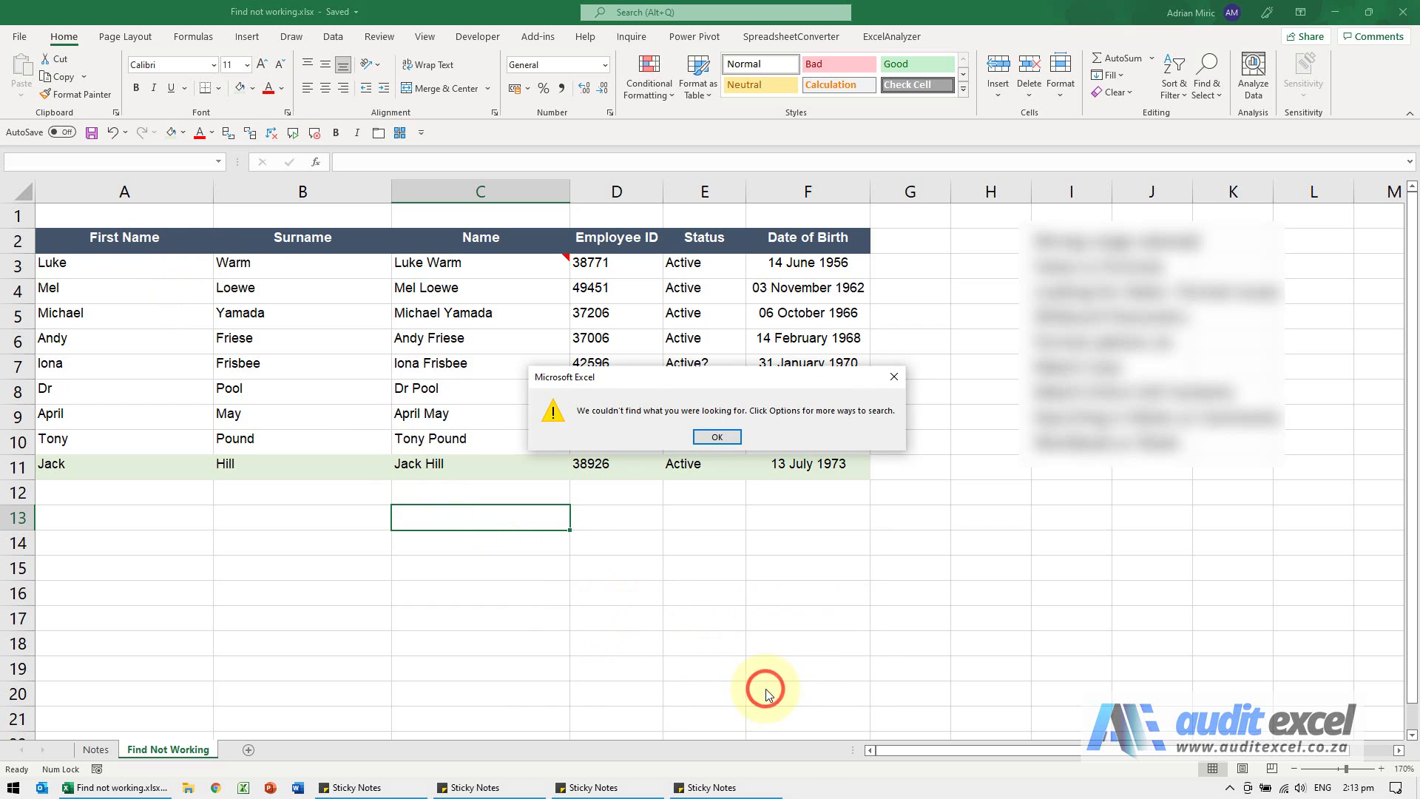
left_click(716, 437)
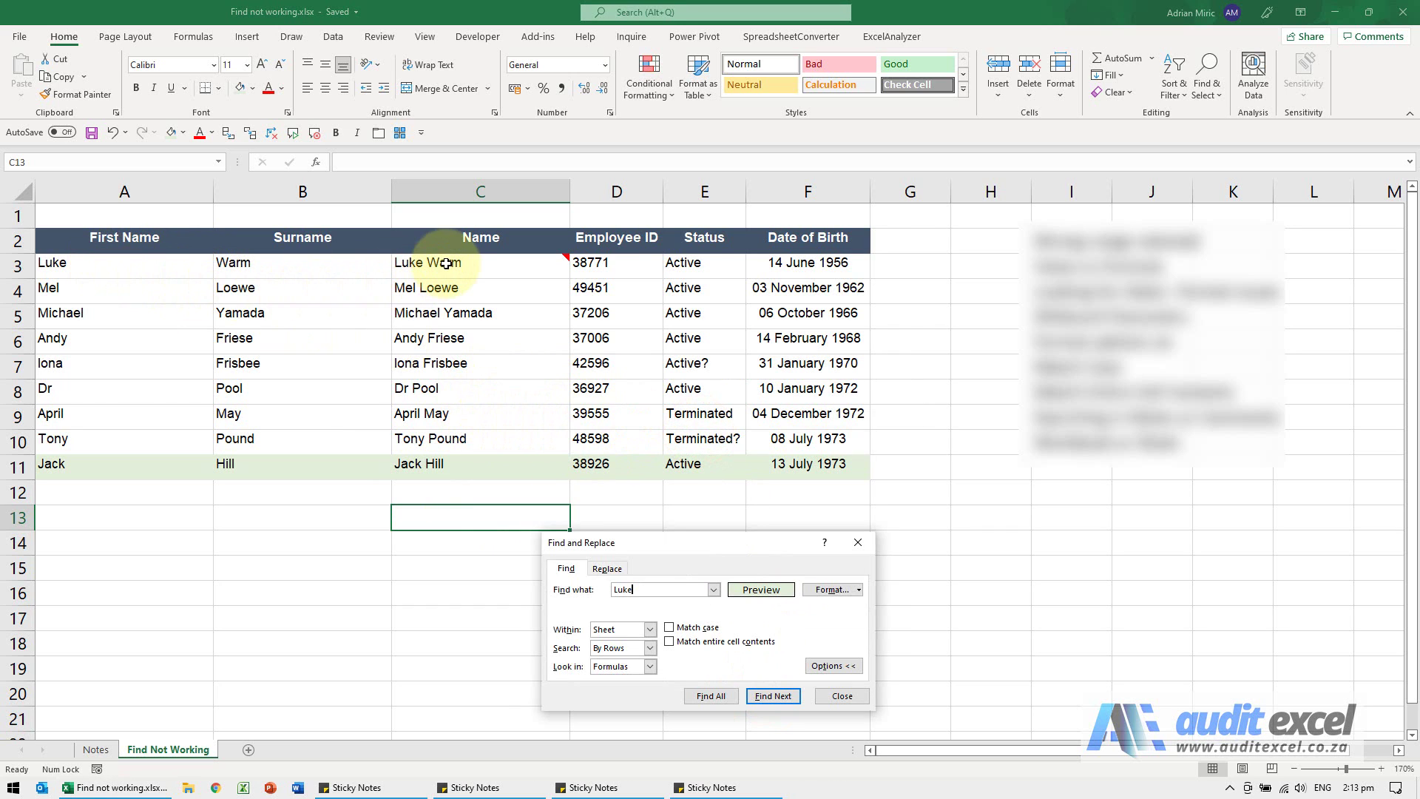
left_click_drag(663, 539, 666, 505)
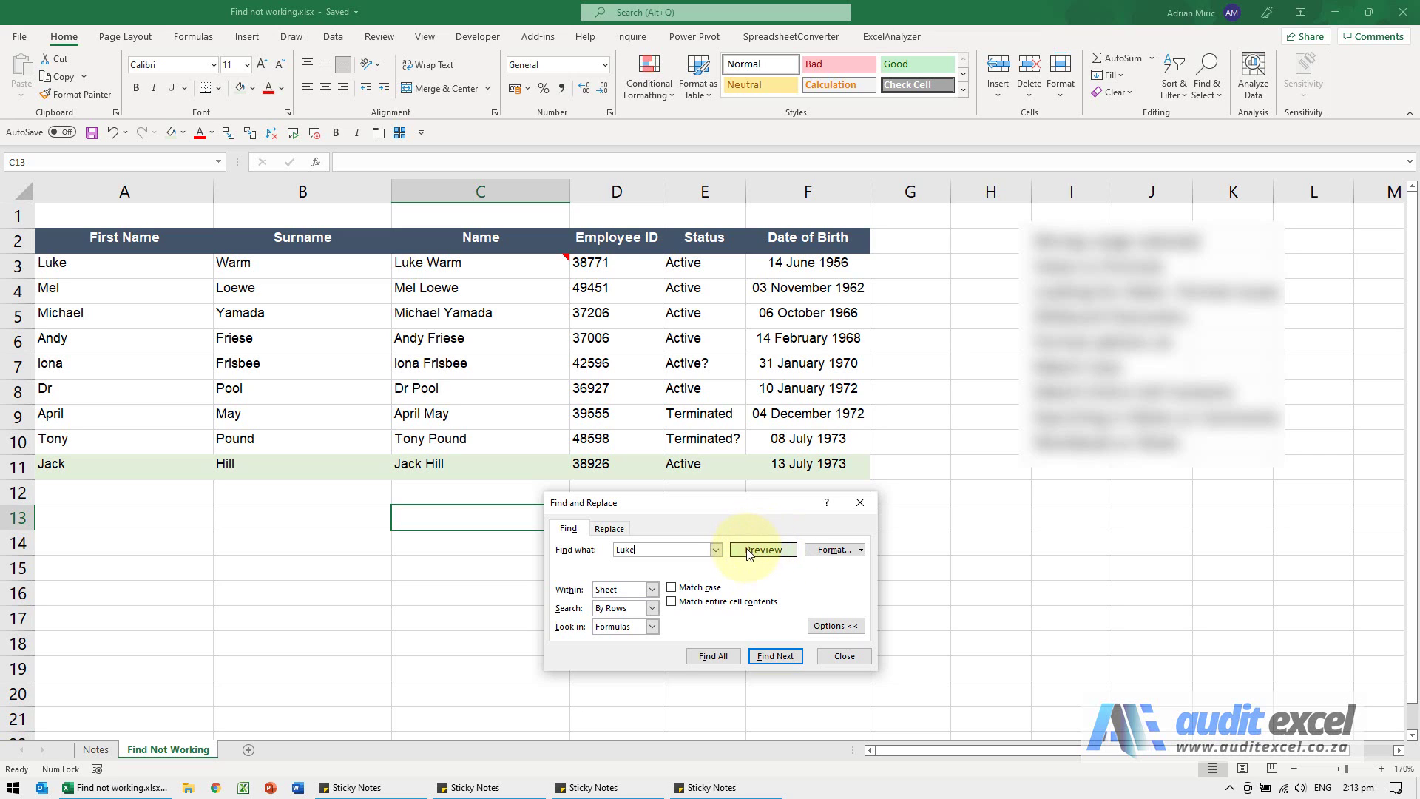
Step: Clear the Find format, find Luke in A3, and close Find
left_click(861, 551)
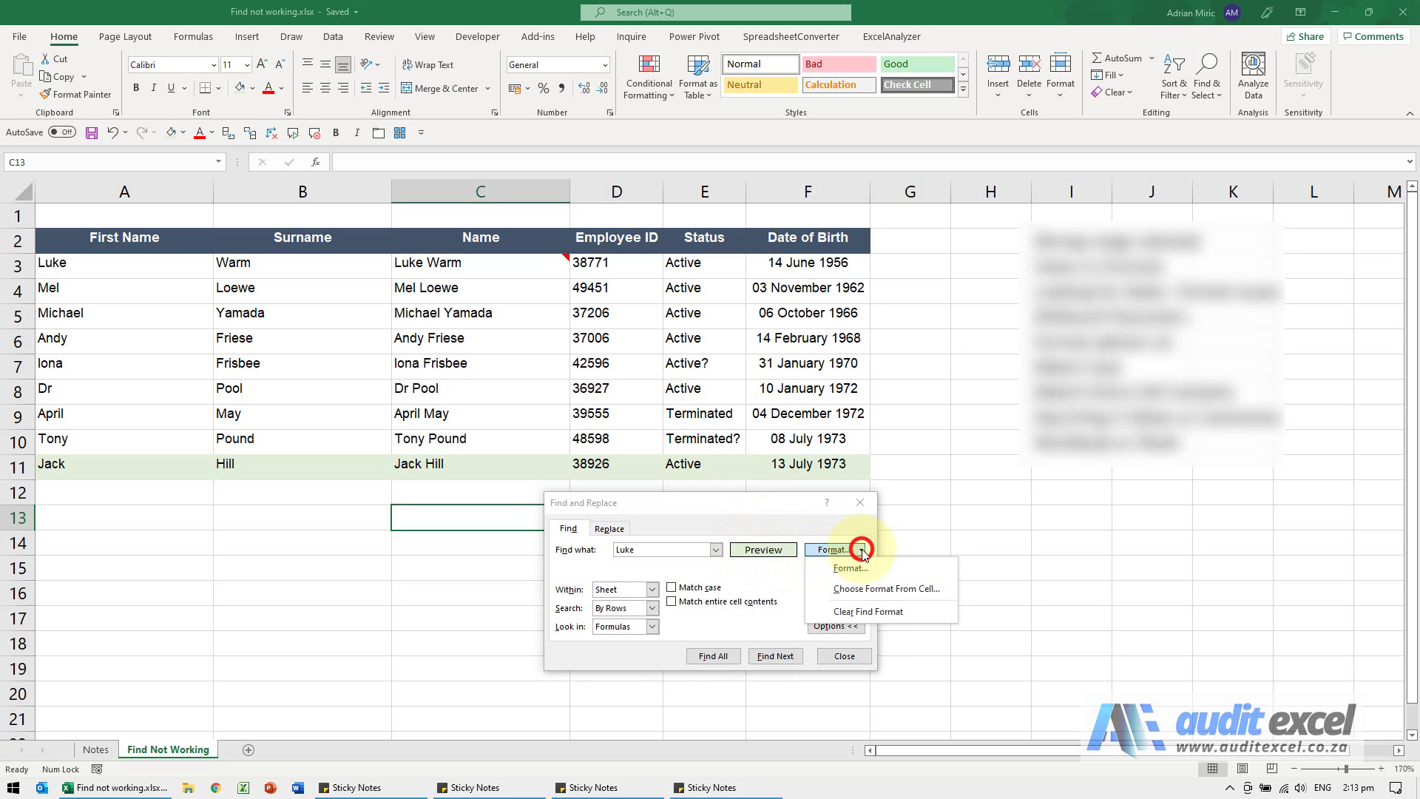
left_click(861, 551)
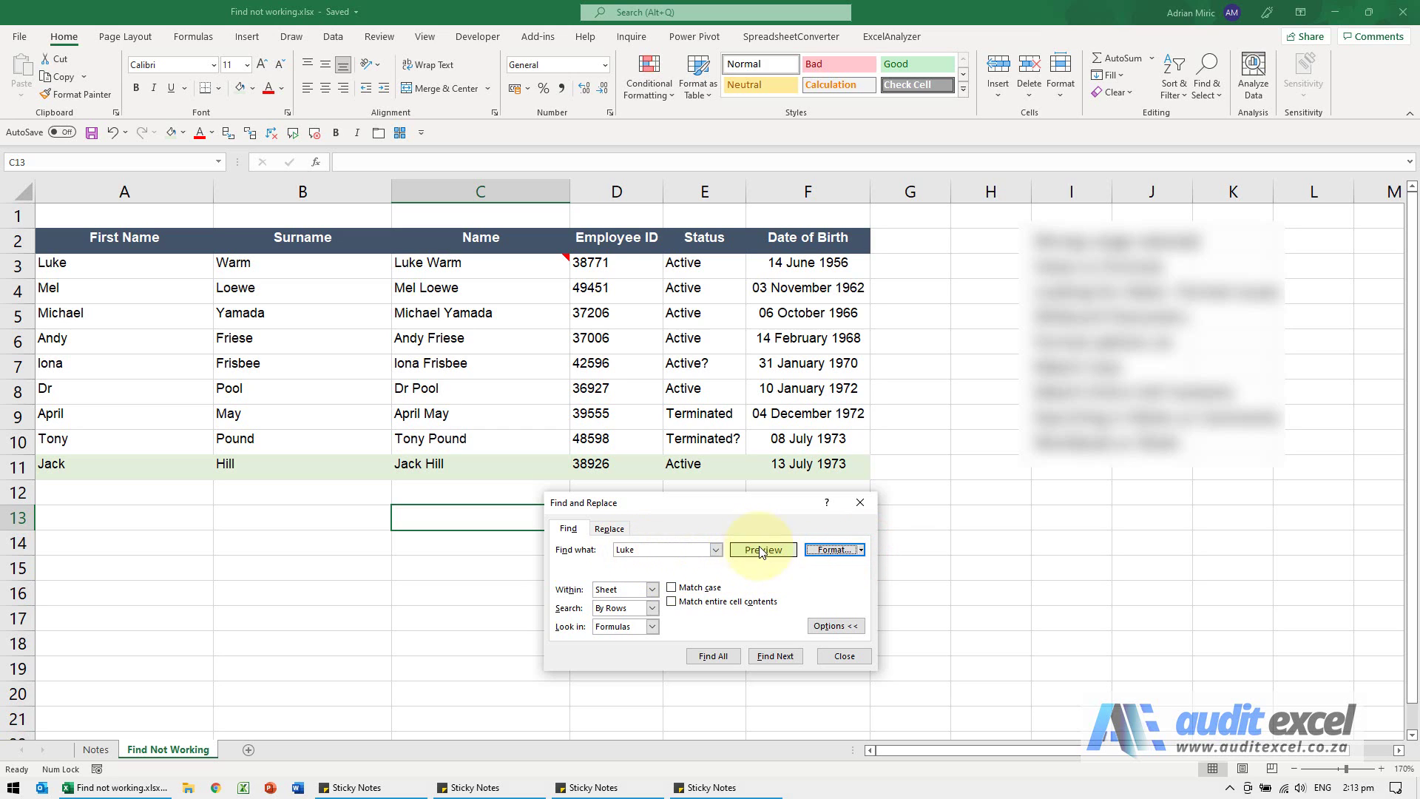
left_click(862, 551)
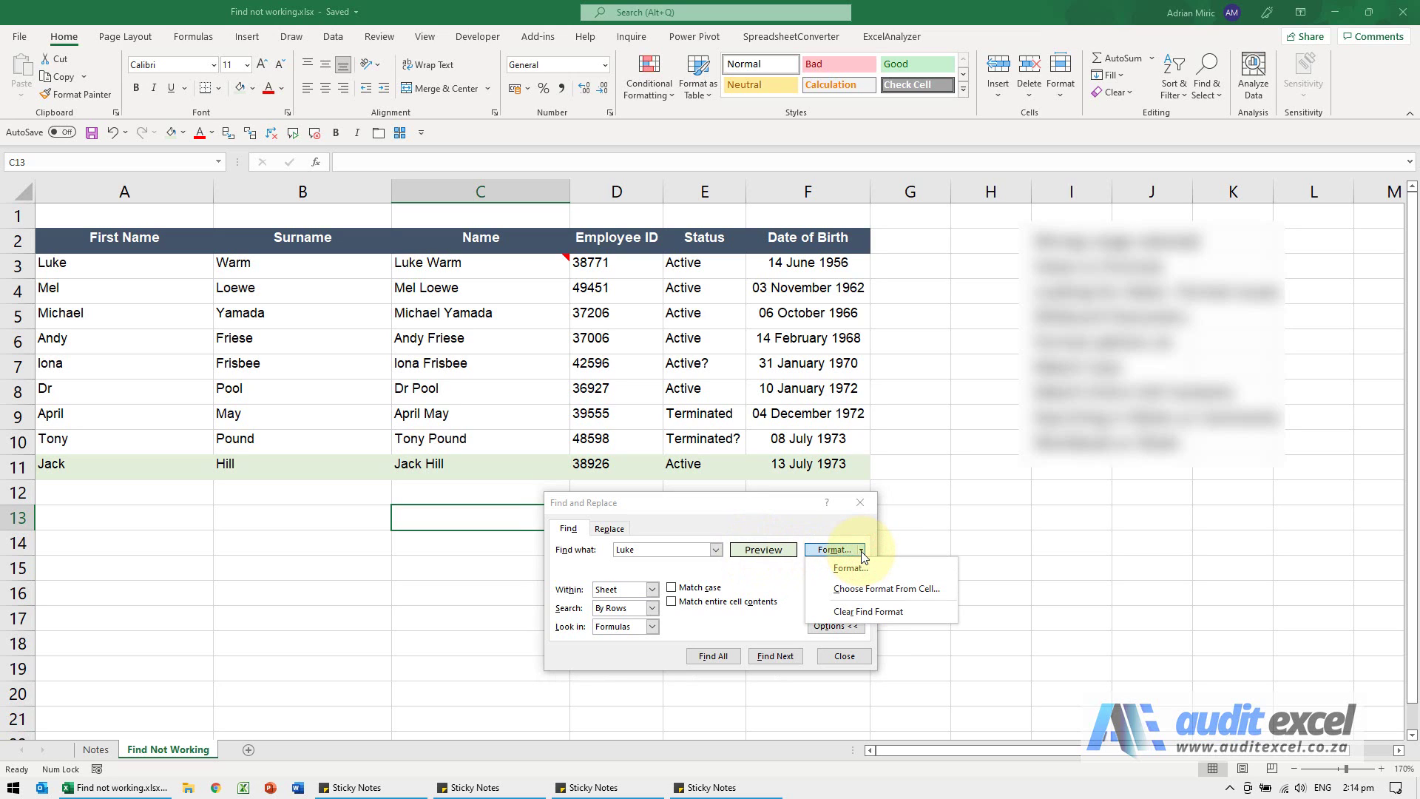
left_click(874, 612)
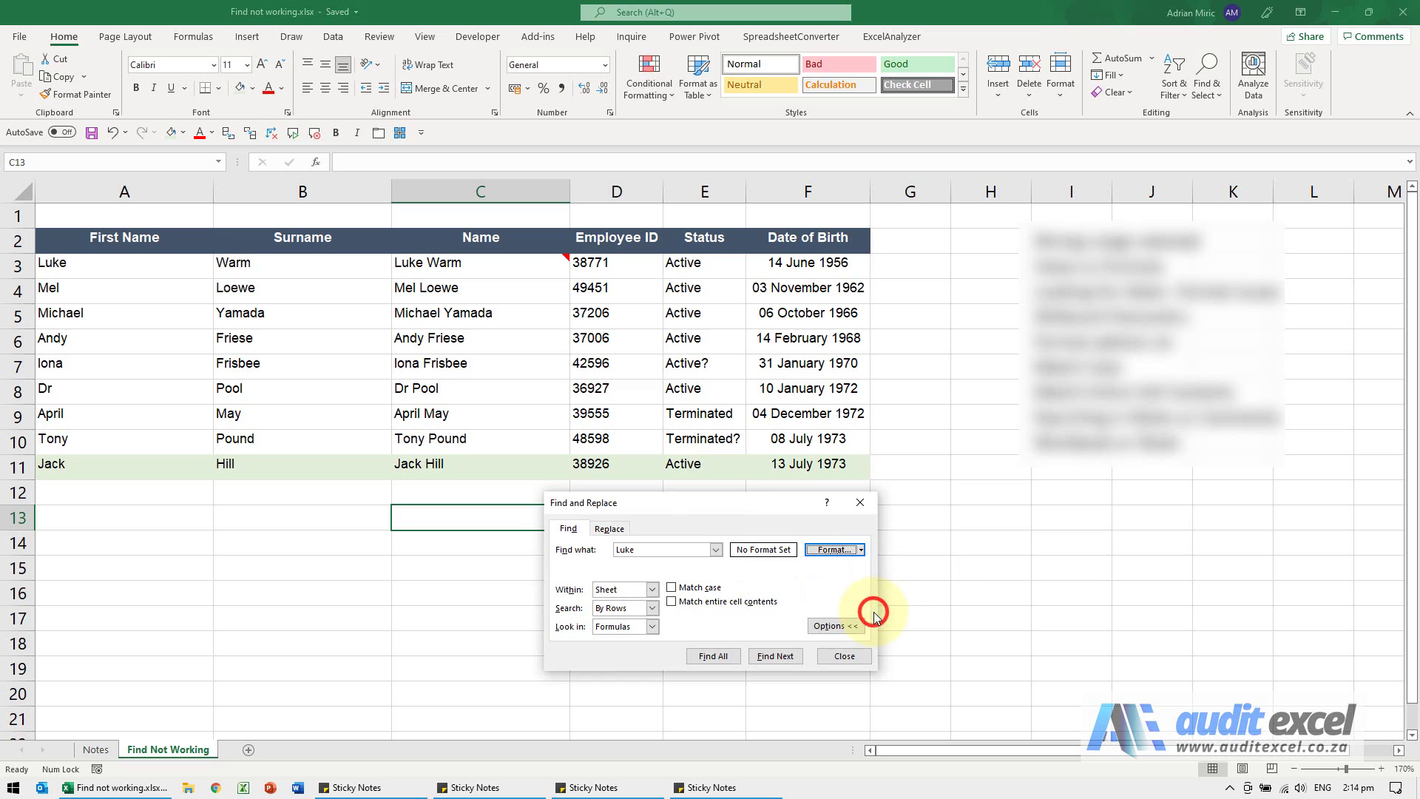
left_click(773, 655)
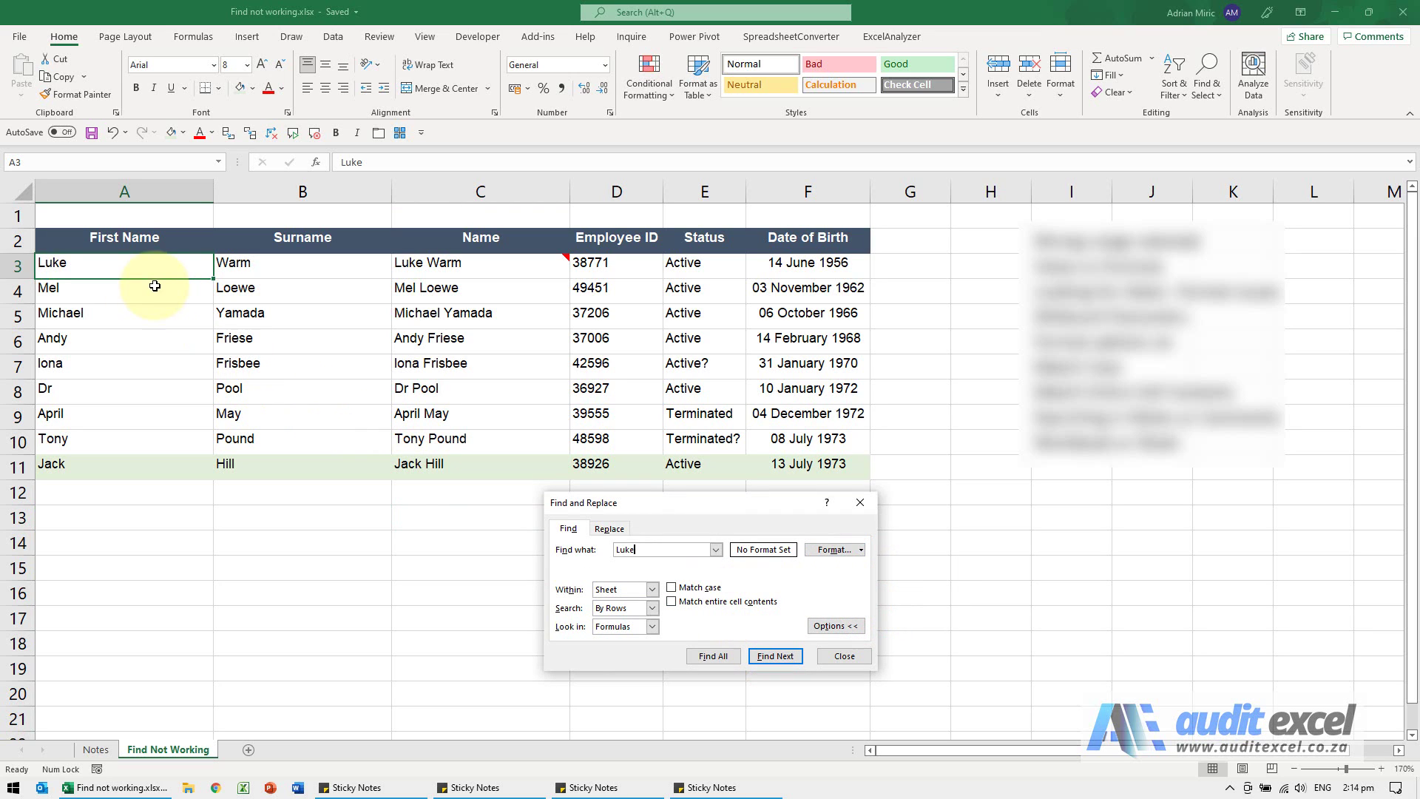
left_click(842, 655)
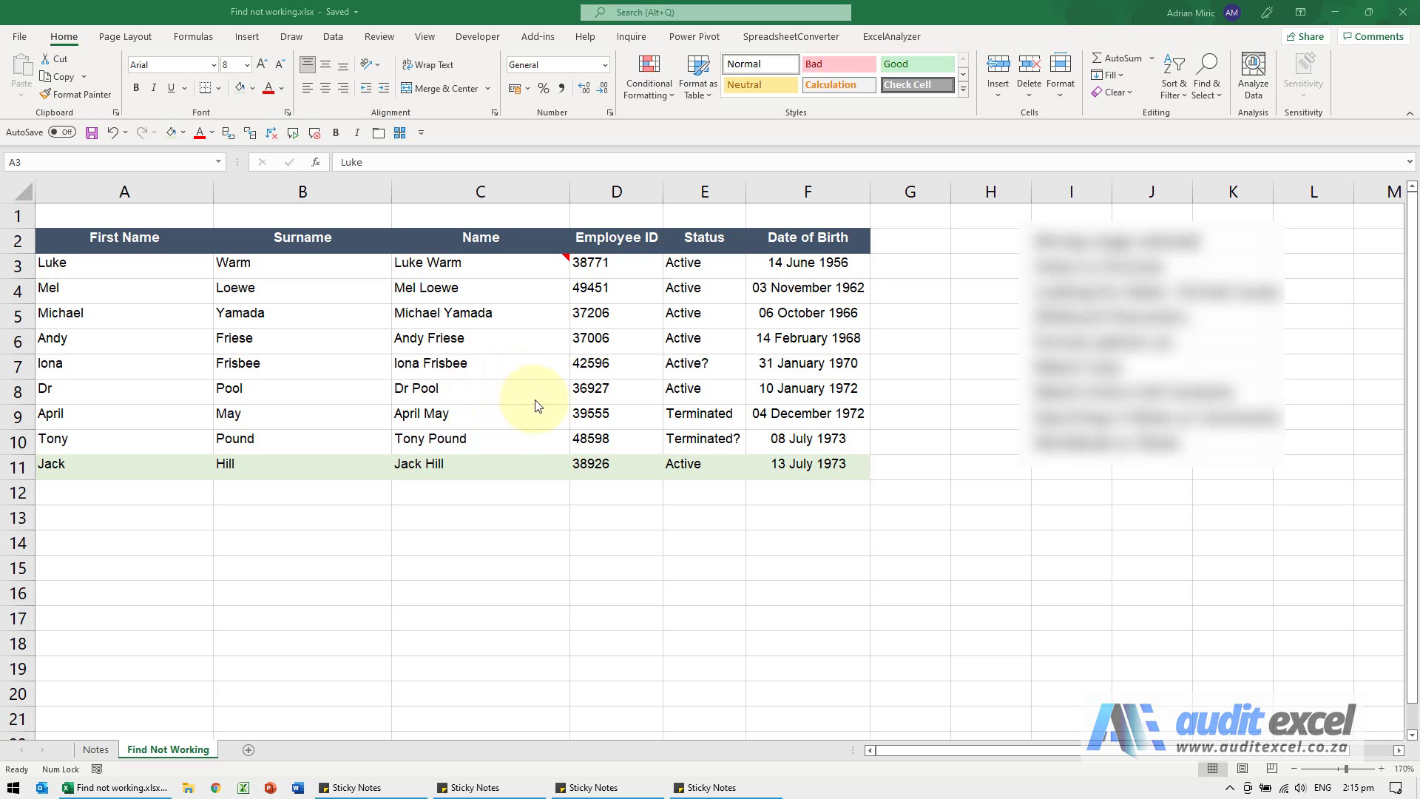
Step: From empty cell D12, search for LUKE with Match case on and get no match
left_click(533, 403)
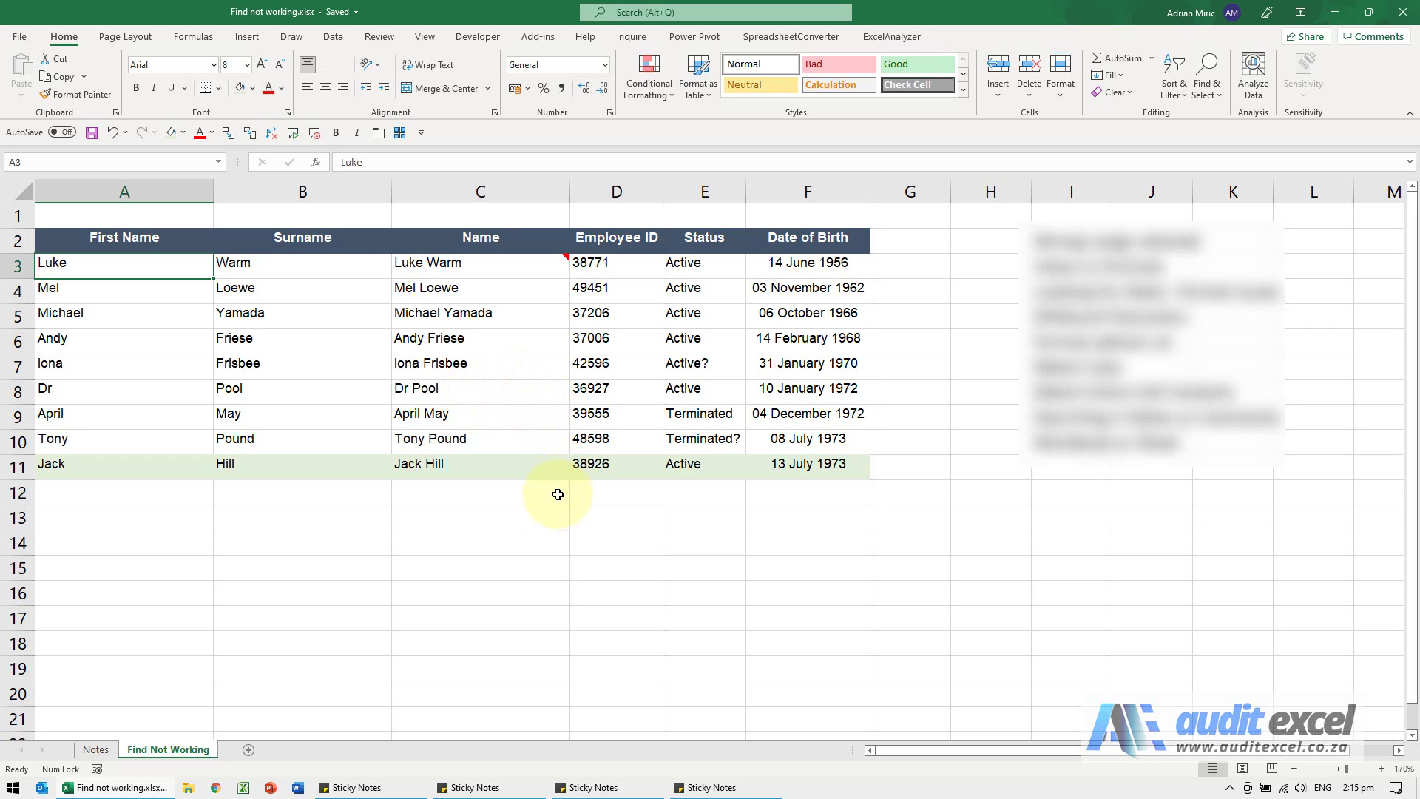
left_click(607, 485)
key("ctrl+f")
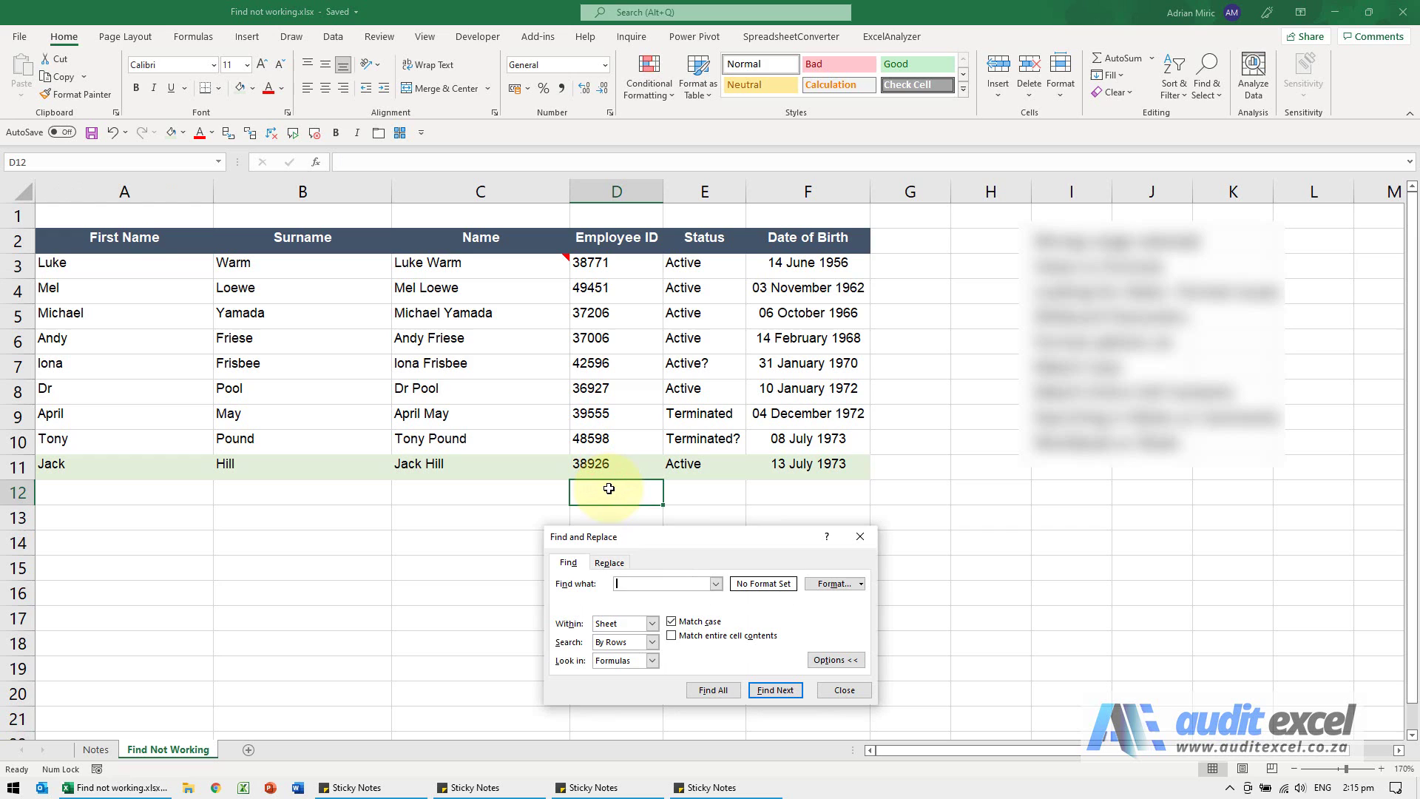
left_click(639, 587)
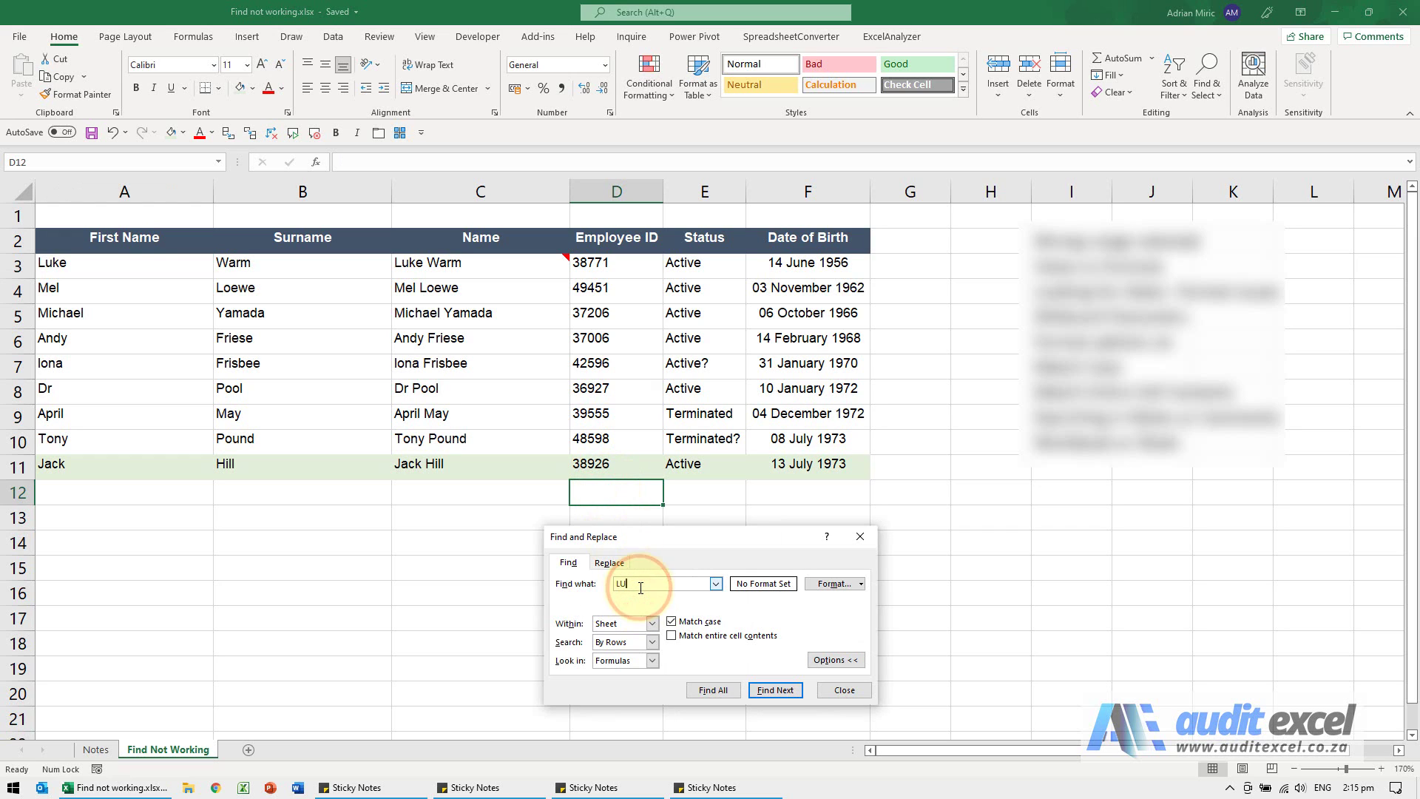
type("LUKE")
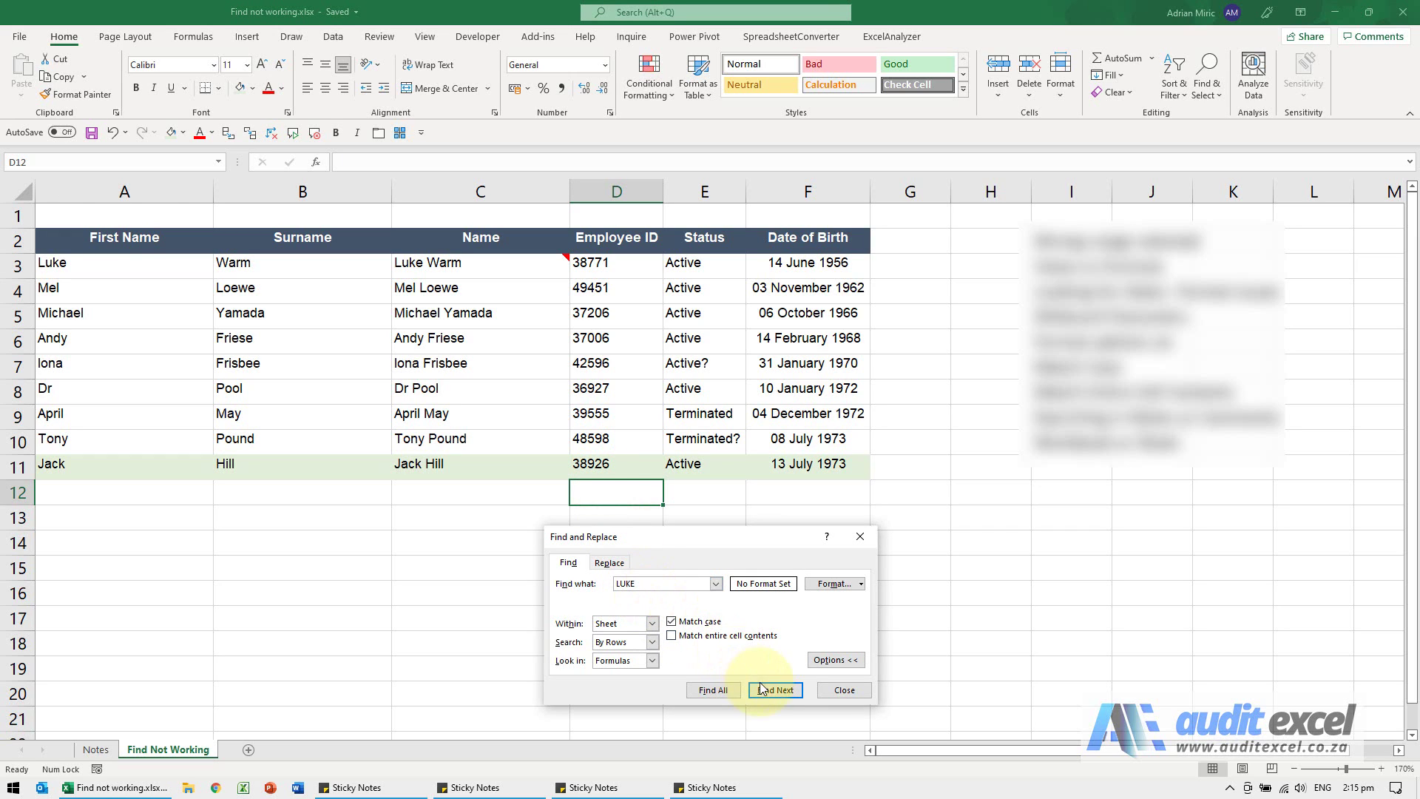
left_click(774, 690)
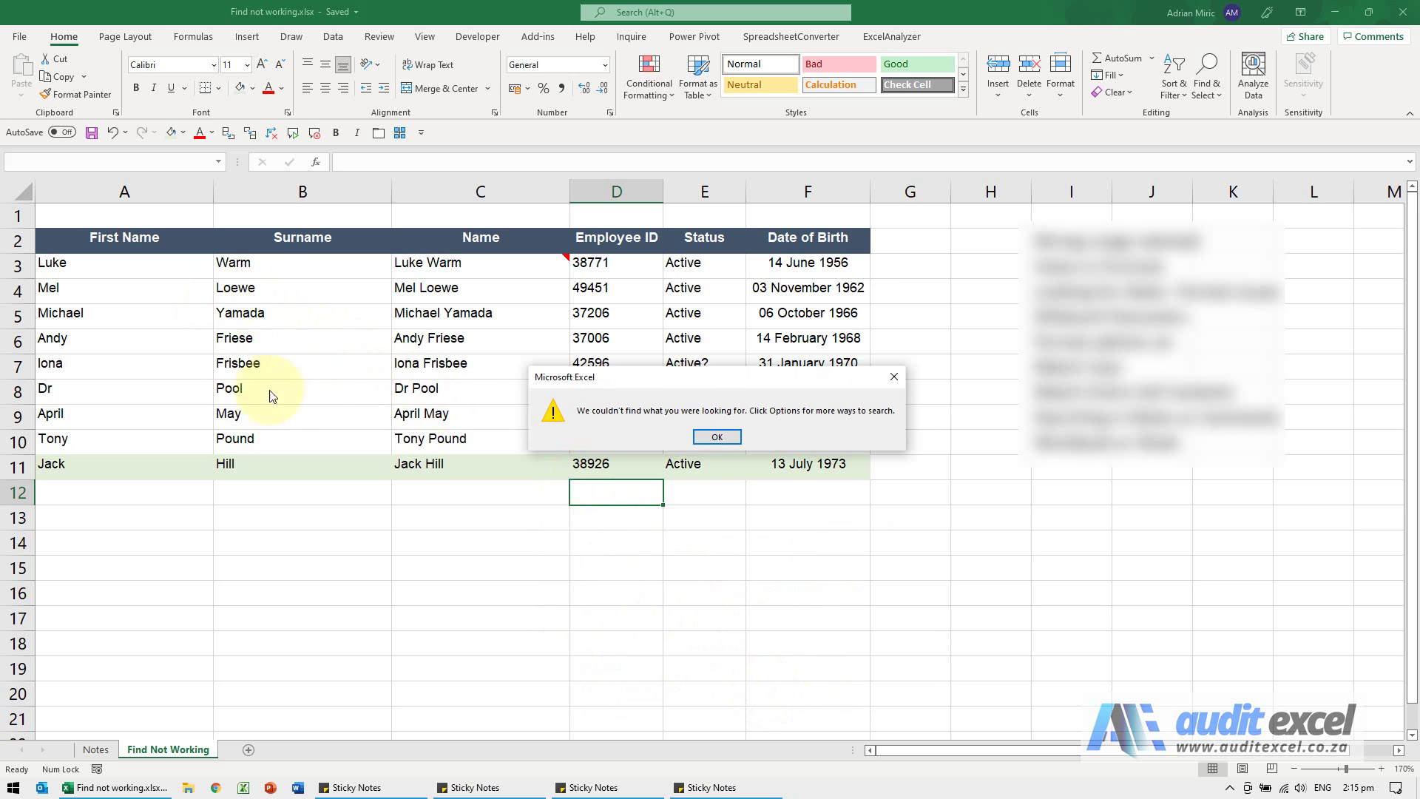
left_click(731, 439)
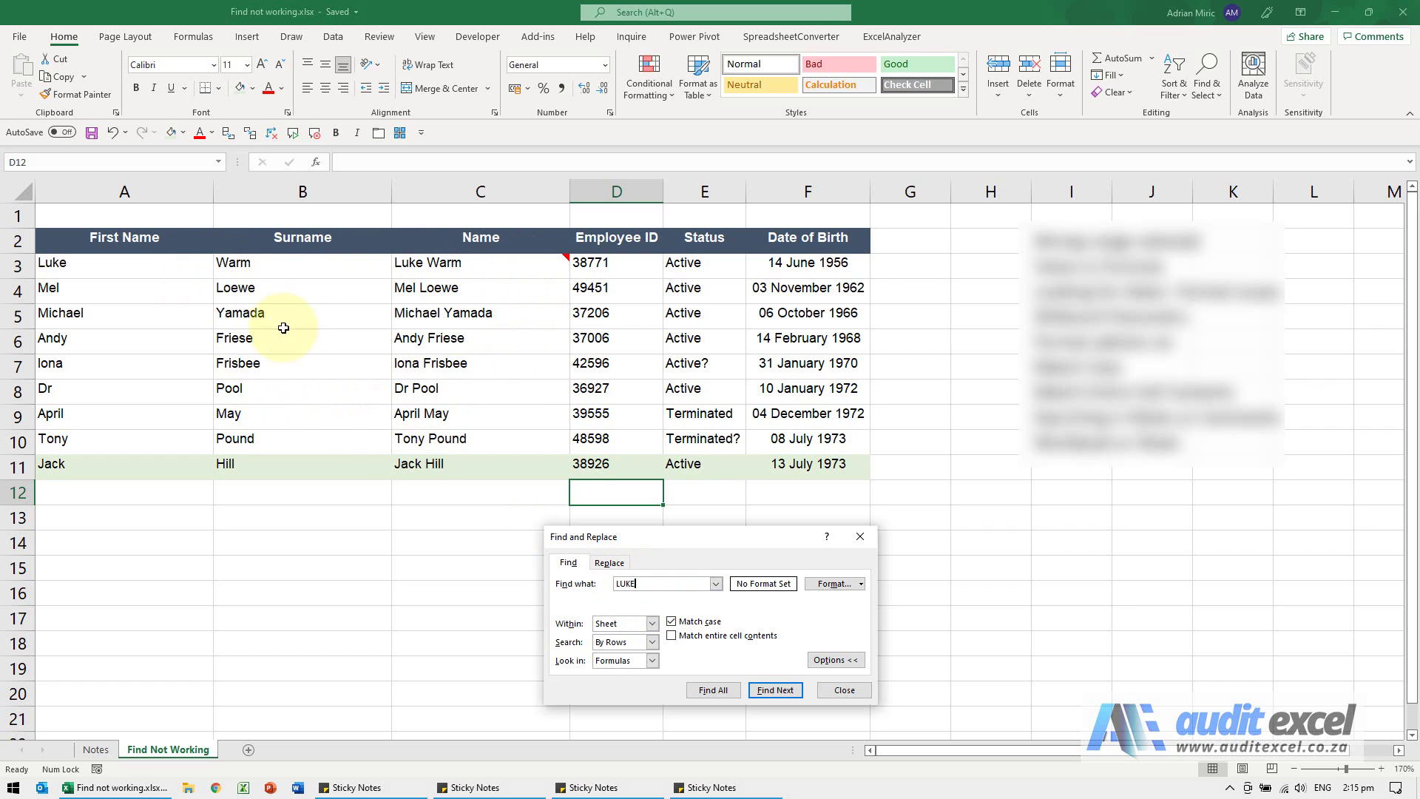
Step: Turn off Match case, find Luke in A3, and close Find
left_click(671, 621)
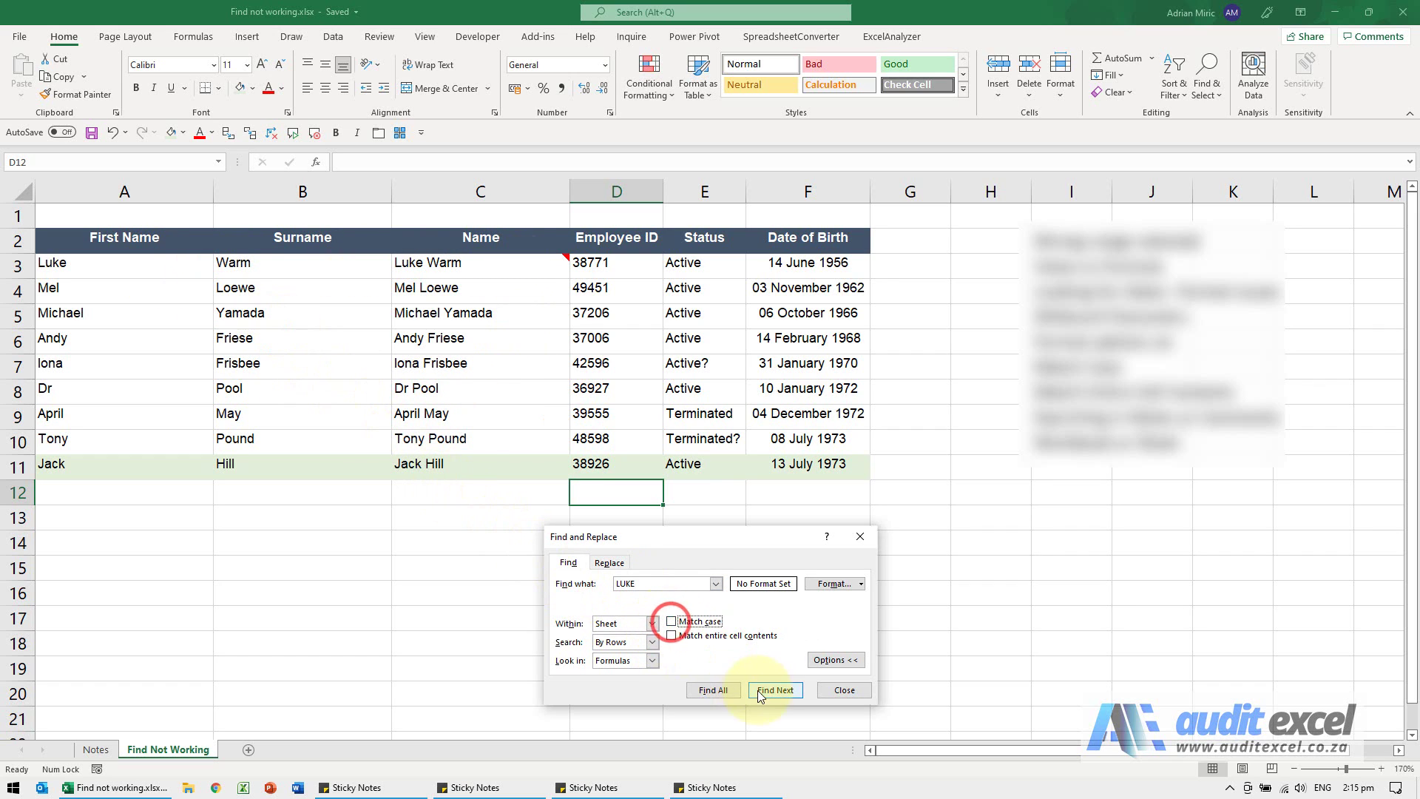
left_click(774, 690)
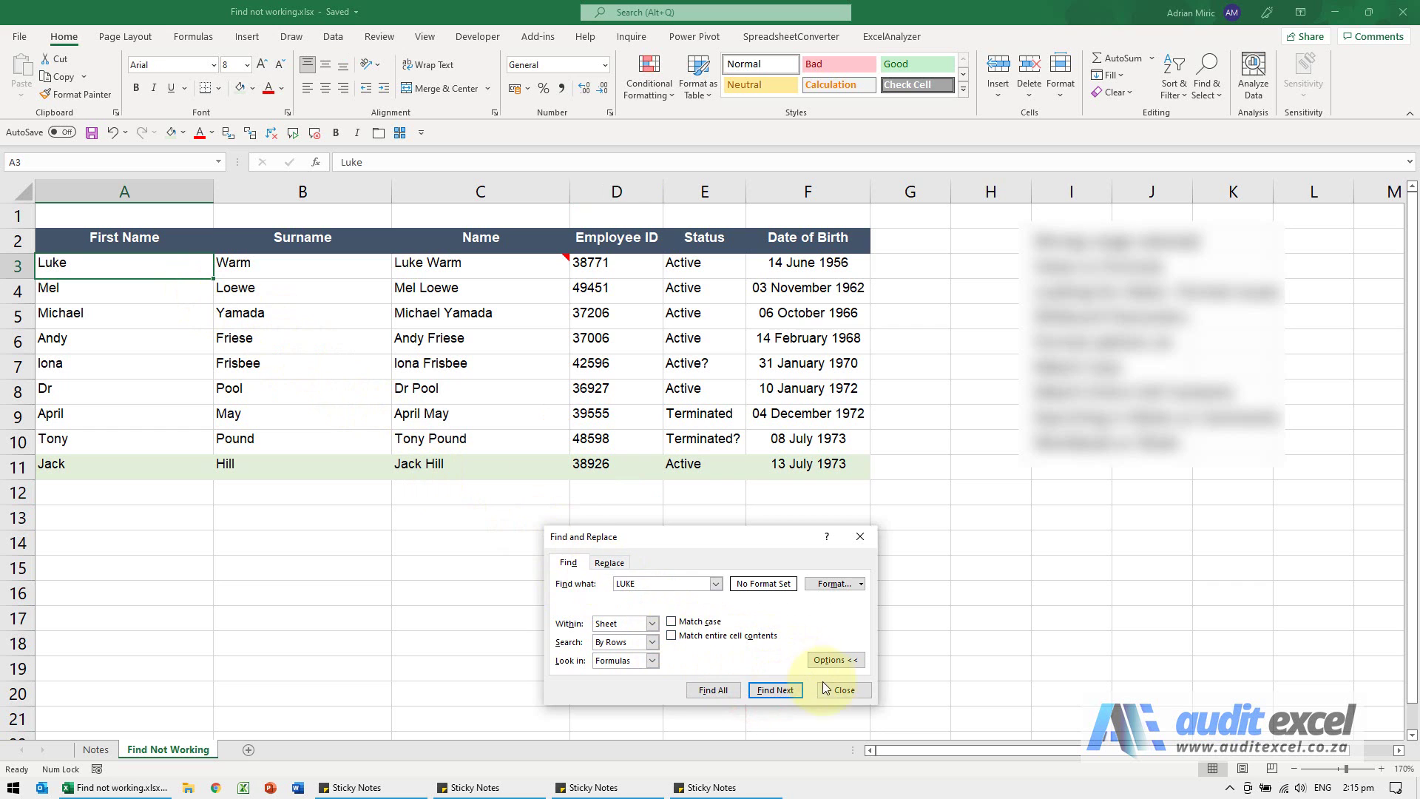
left_click(843, 690)
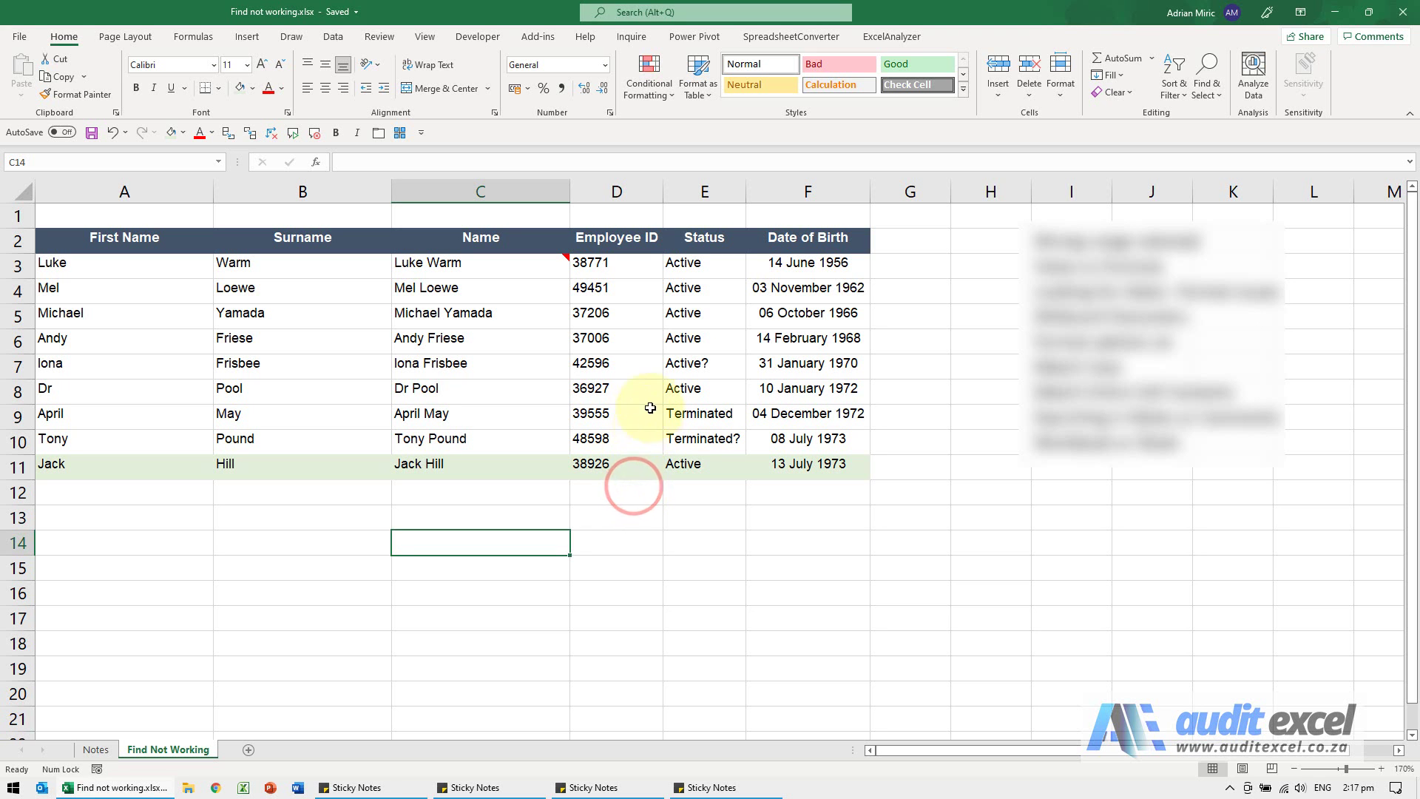
Step: Select the Employee ID values and search for 3877, getting no match
left_click_drag(616, 262, 622, 472)
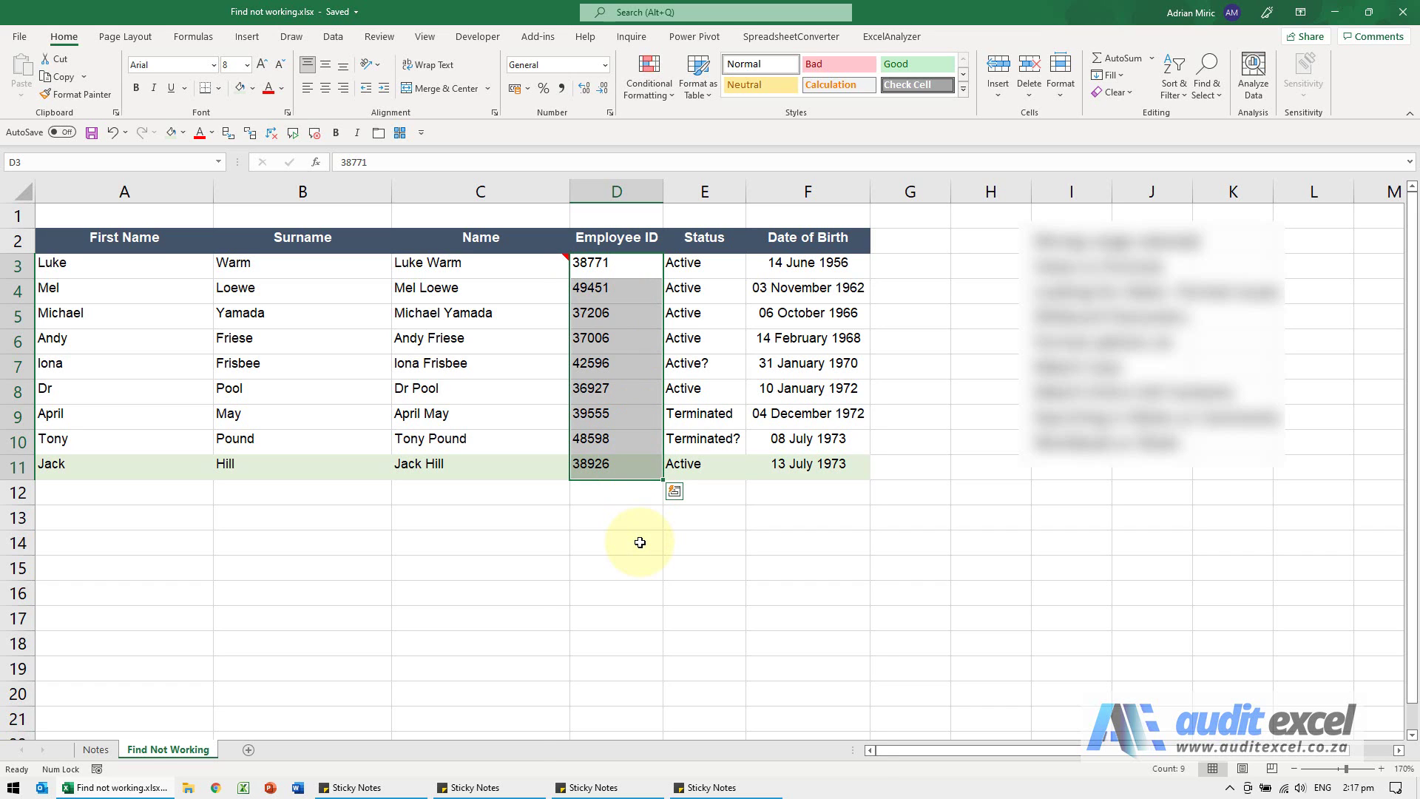
key("ctrl+f")
left_click_drag(649, 602, 643, 501)
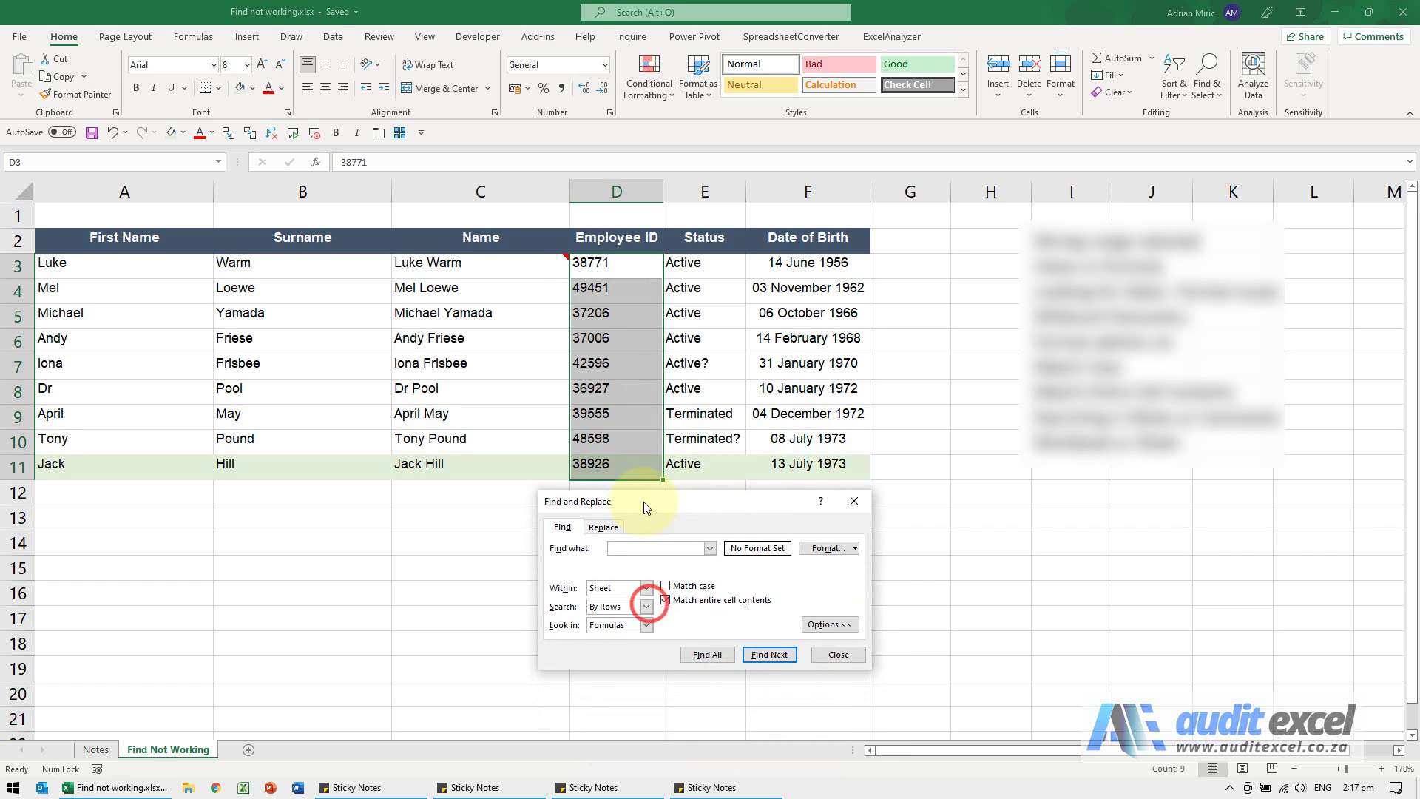
left_click(630, 548)
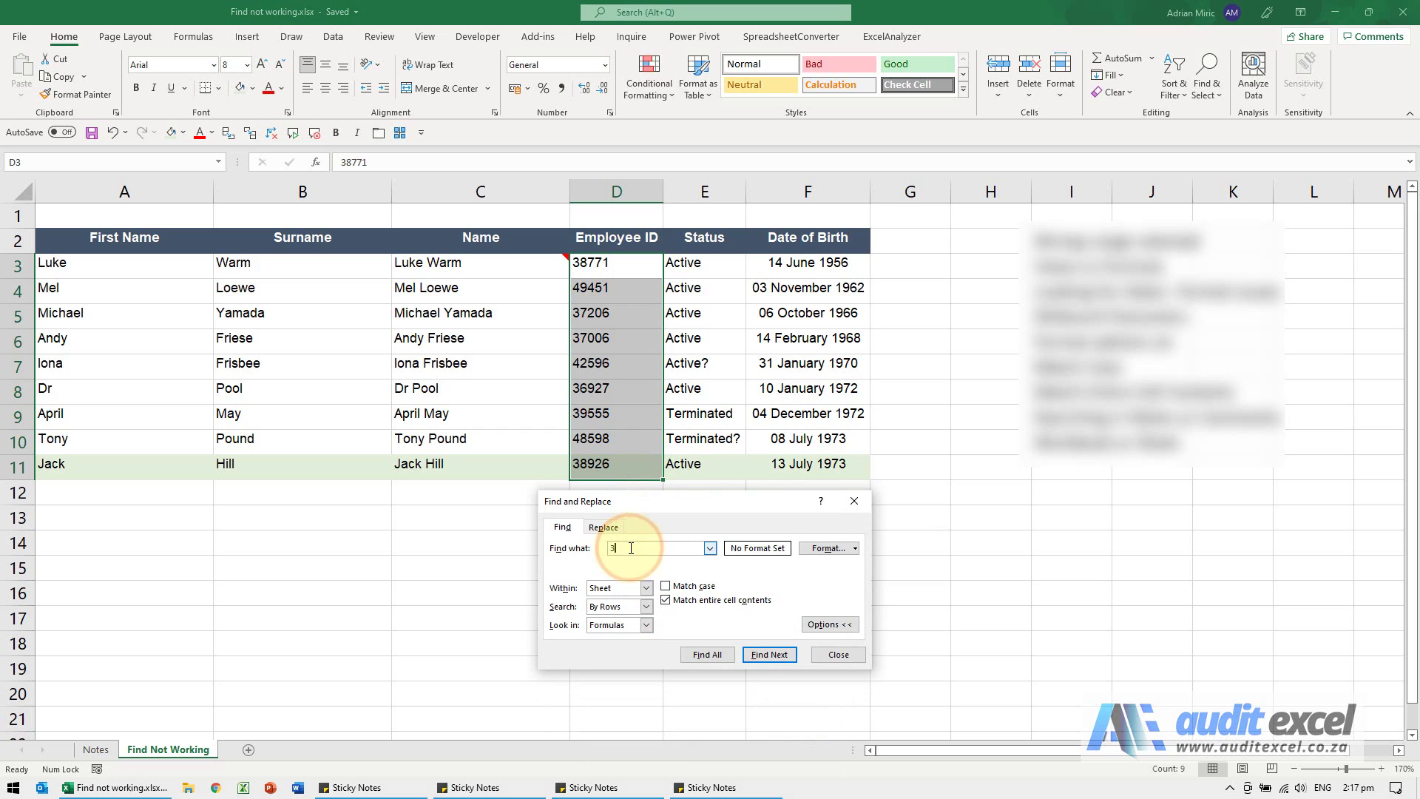
type("3877")
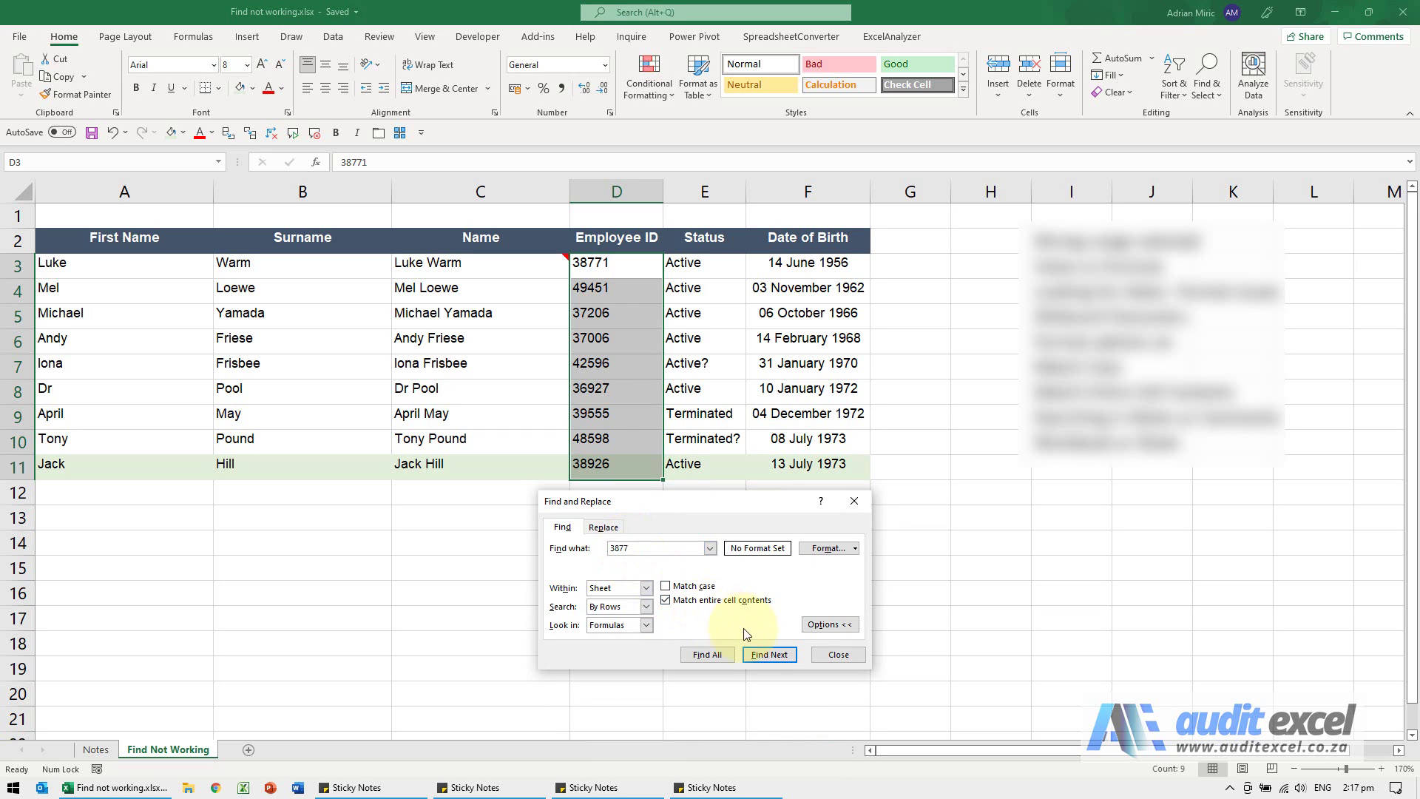
left_click(769, 653)
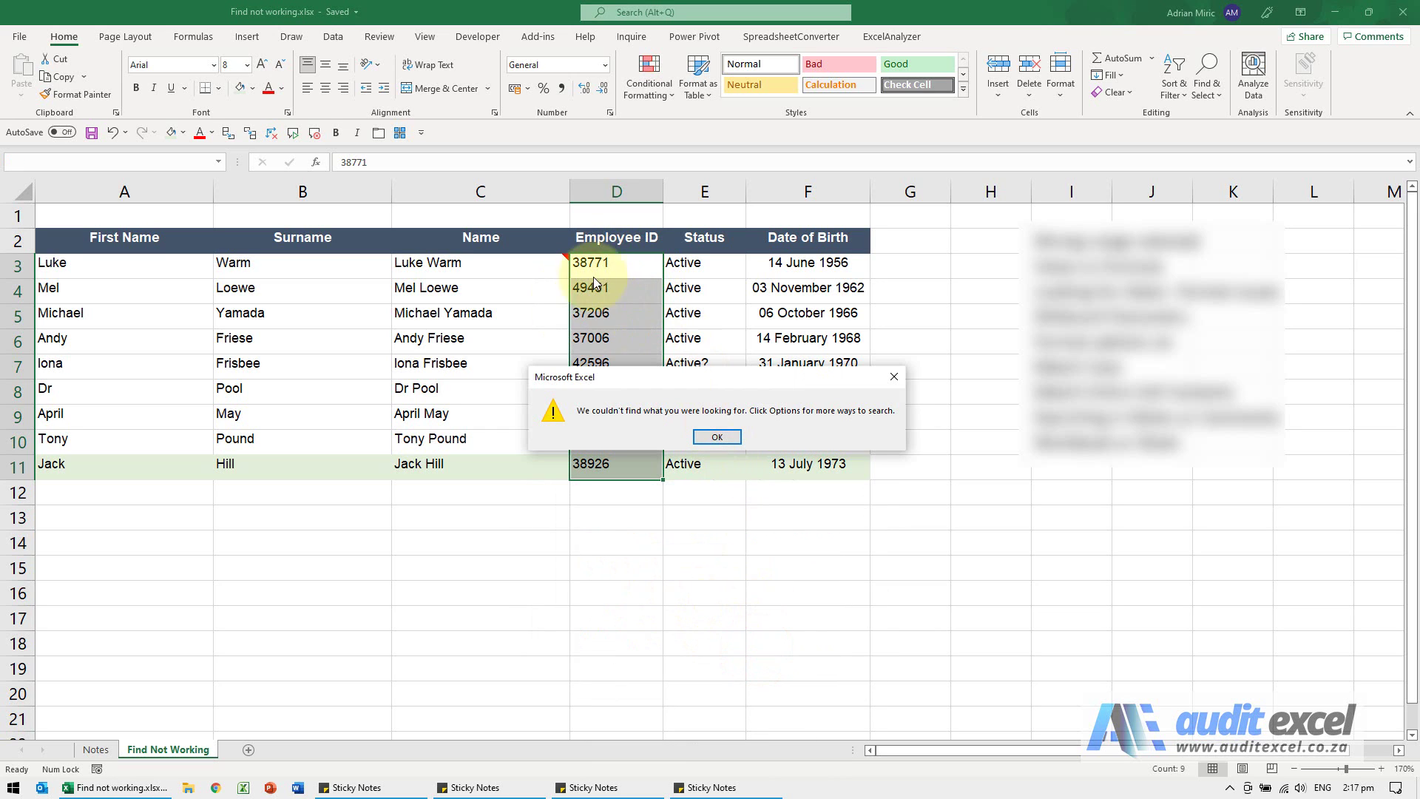
left_click(717, 437)
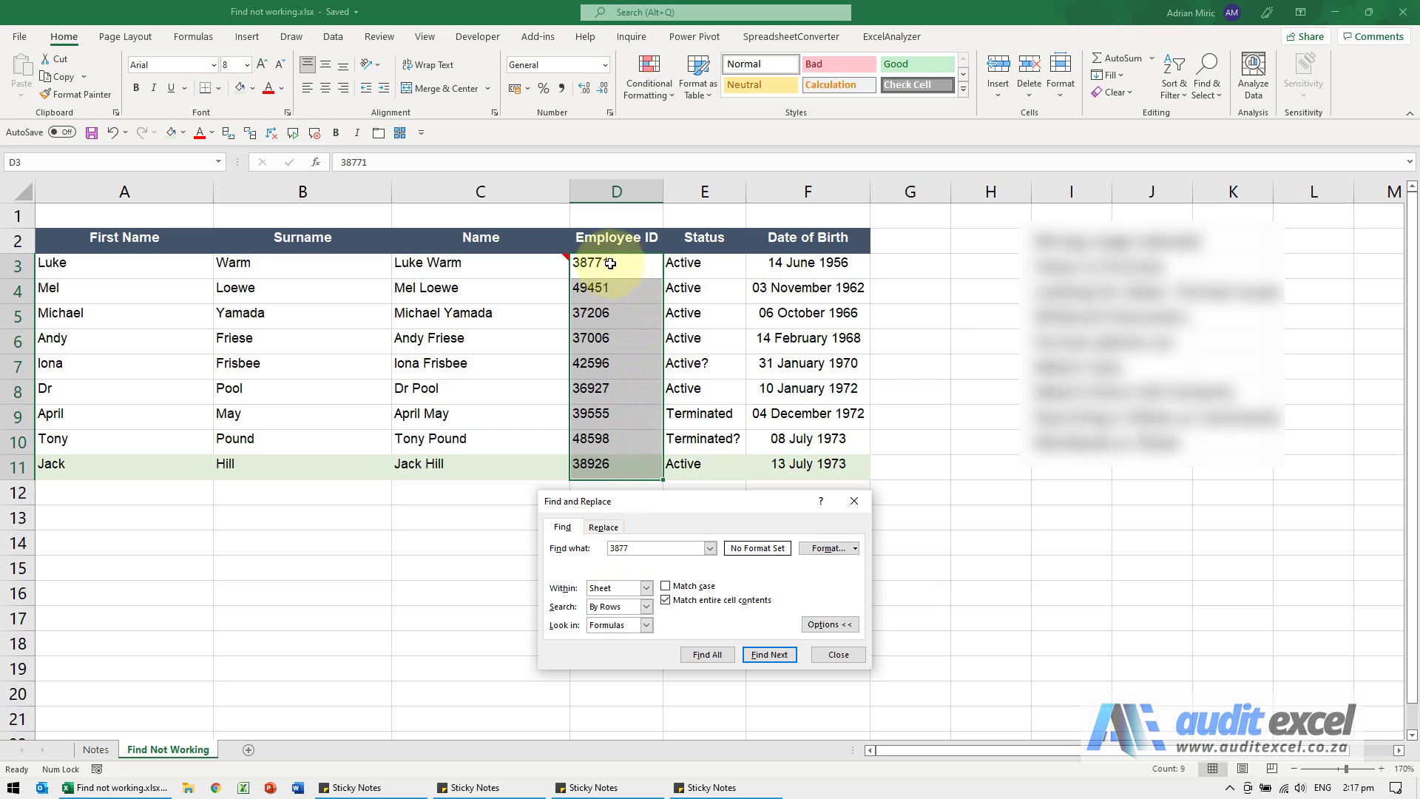
Step: Turn off Match entire cell contents, find 38771 in D3, and close Find
left_click(666, 600)
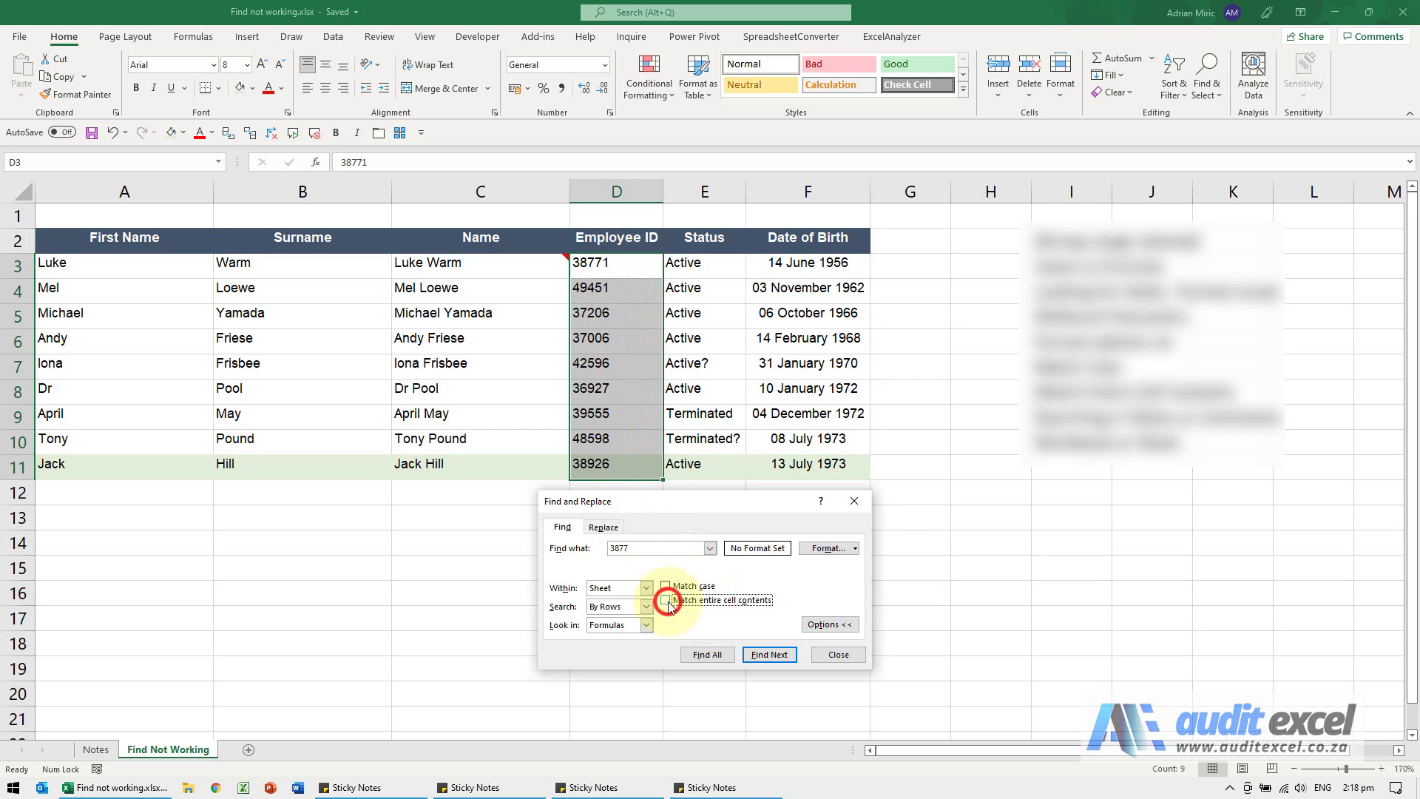
left_click(774, 654)
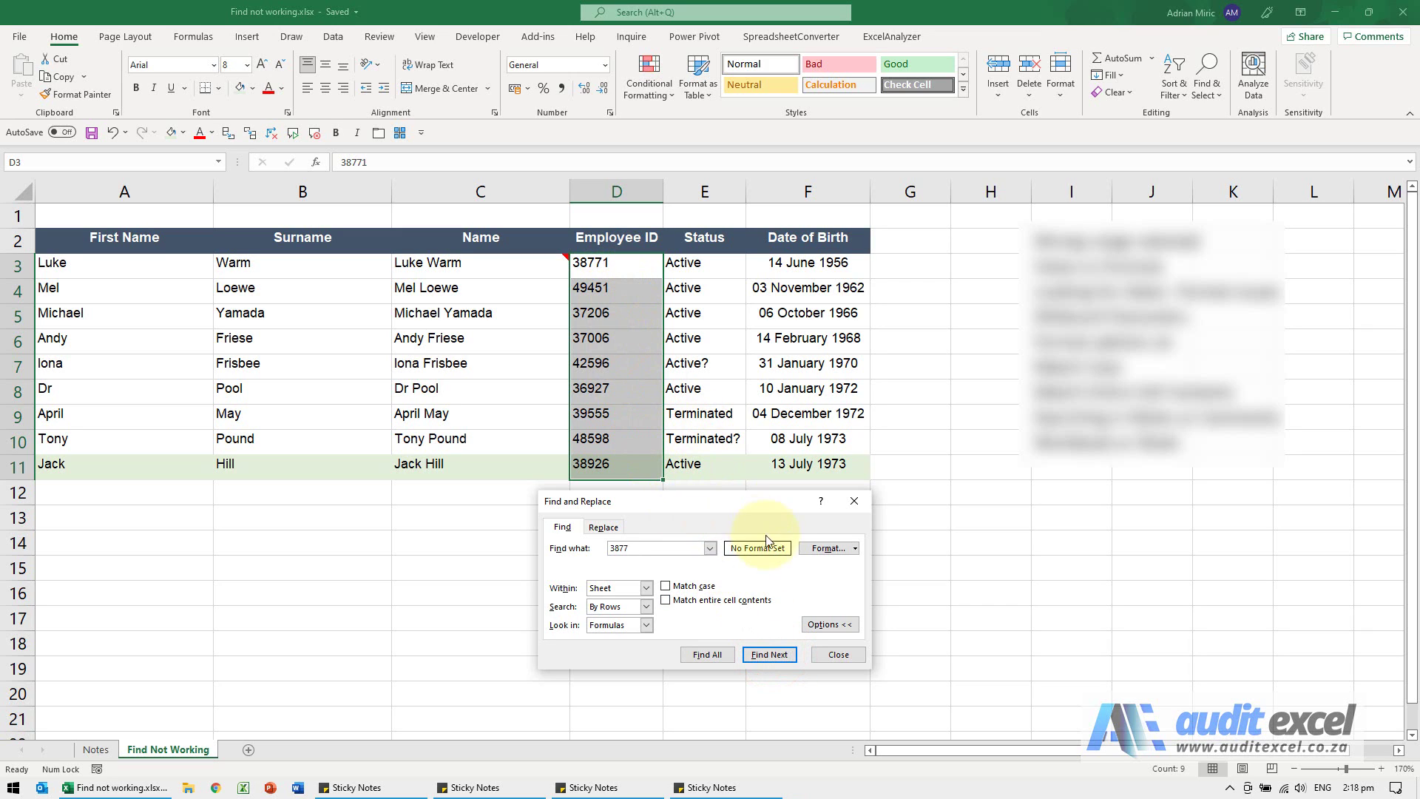
left_click(834, 655)
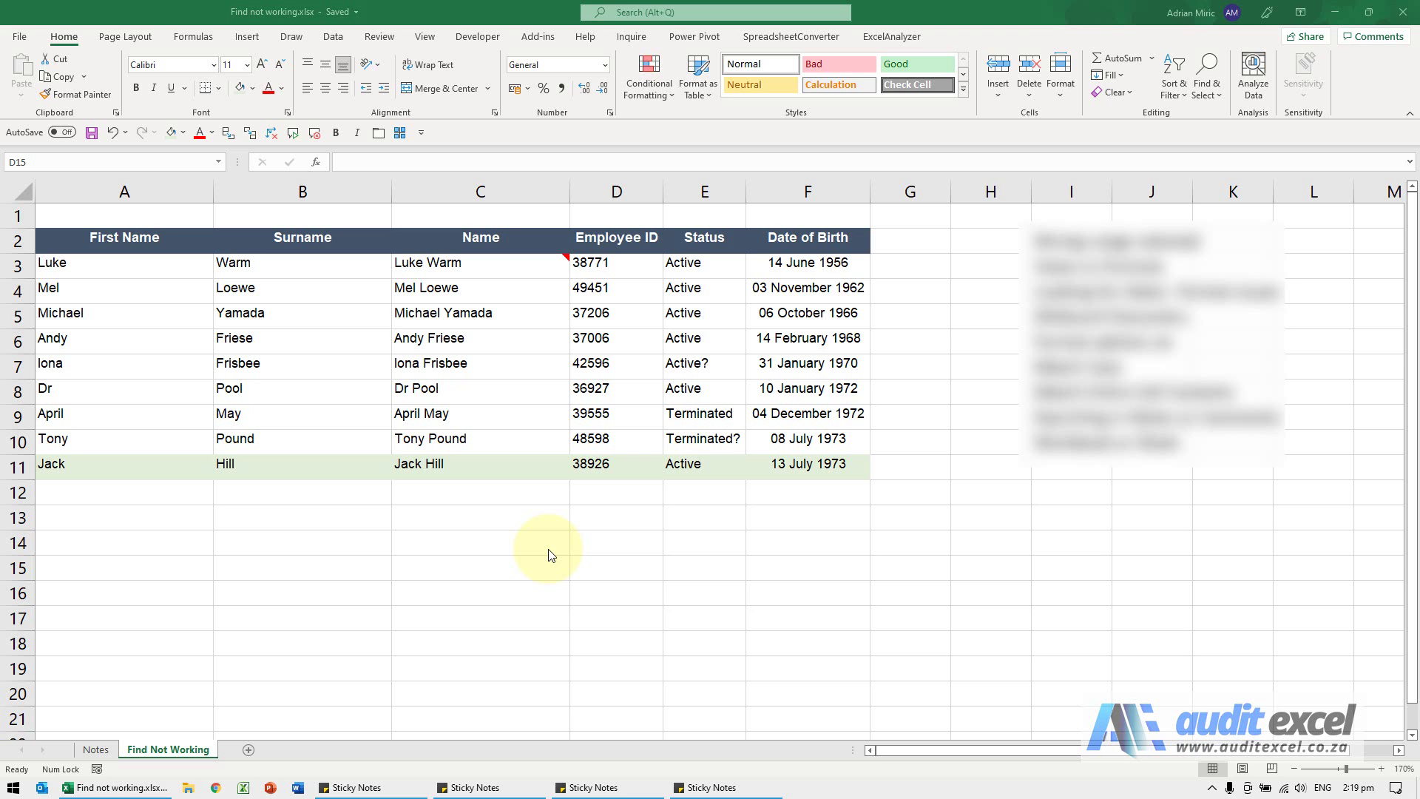
Step: From empty cell C13, search notes for Luke and get no match
left_click(547, 549)
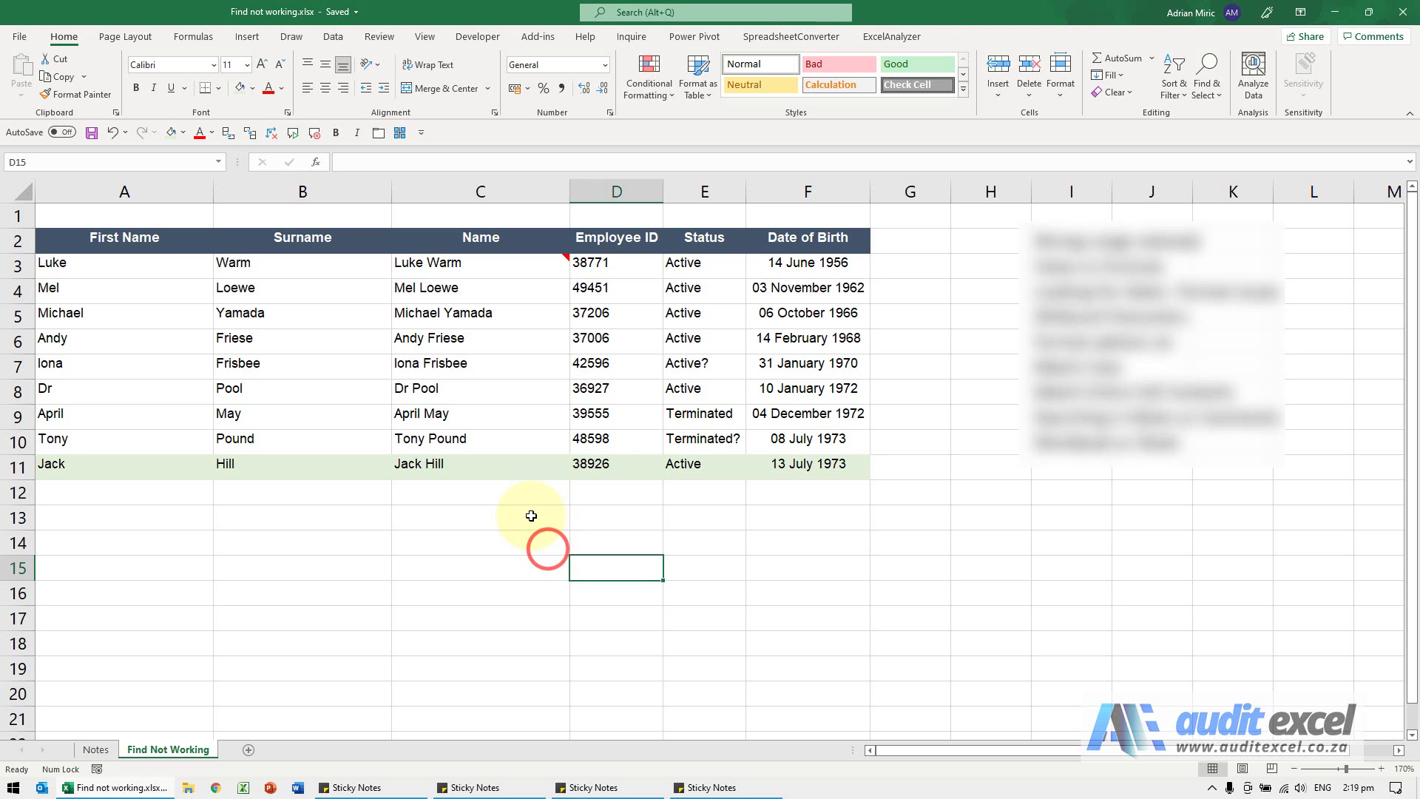
left_click(531, 515)
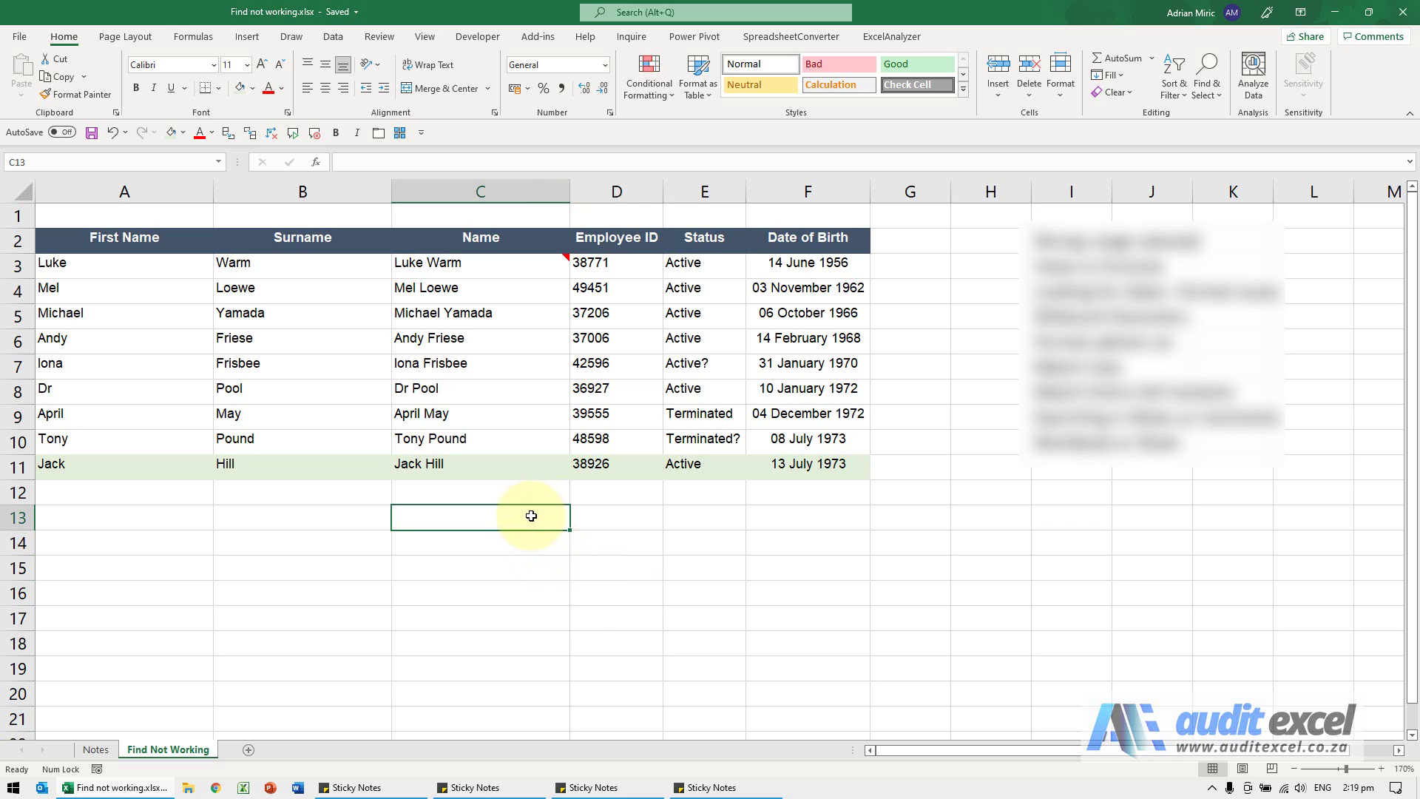
key("ctrl+f")
left_click(627, 581)
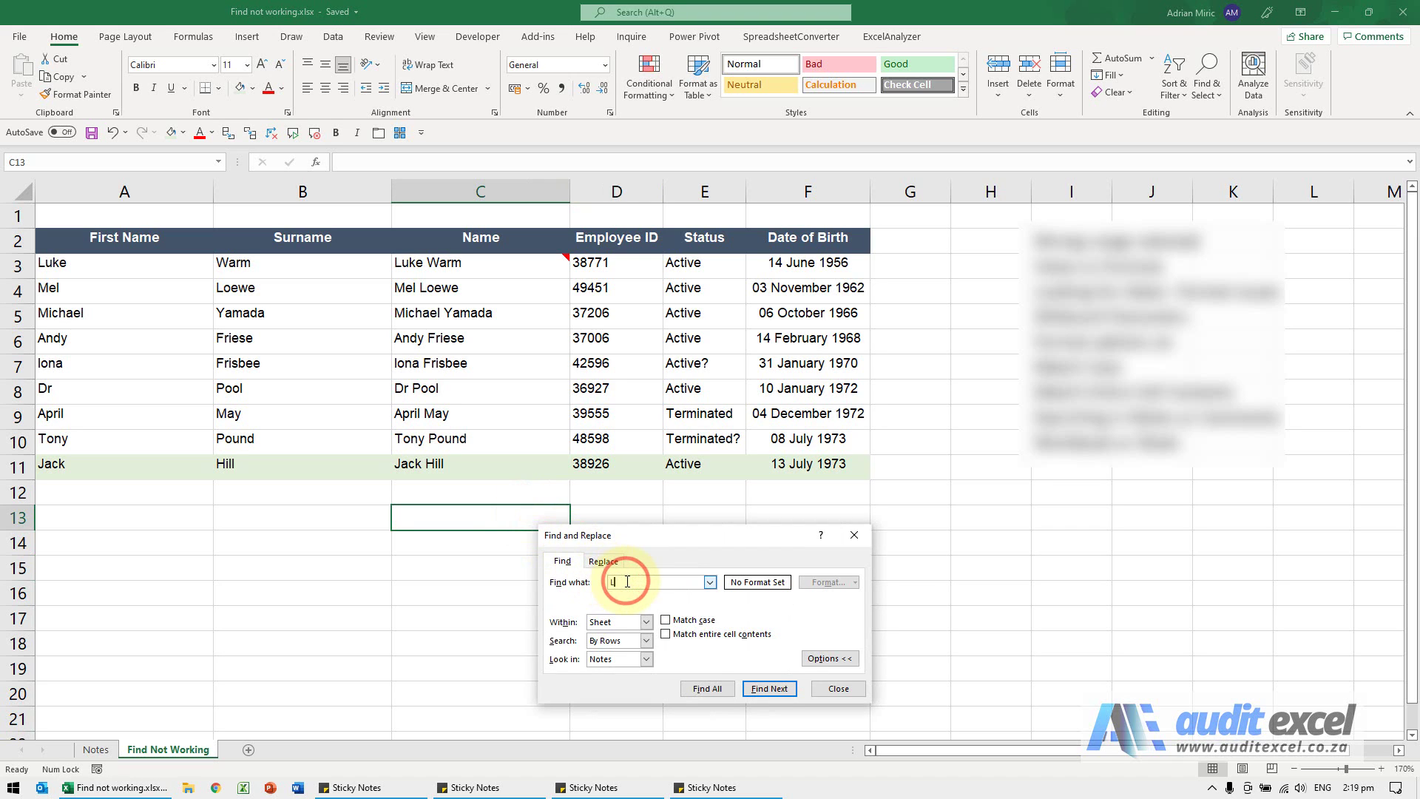
type("Luke")
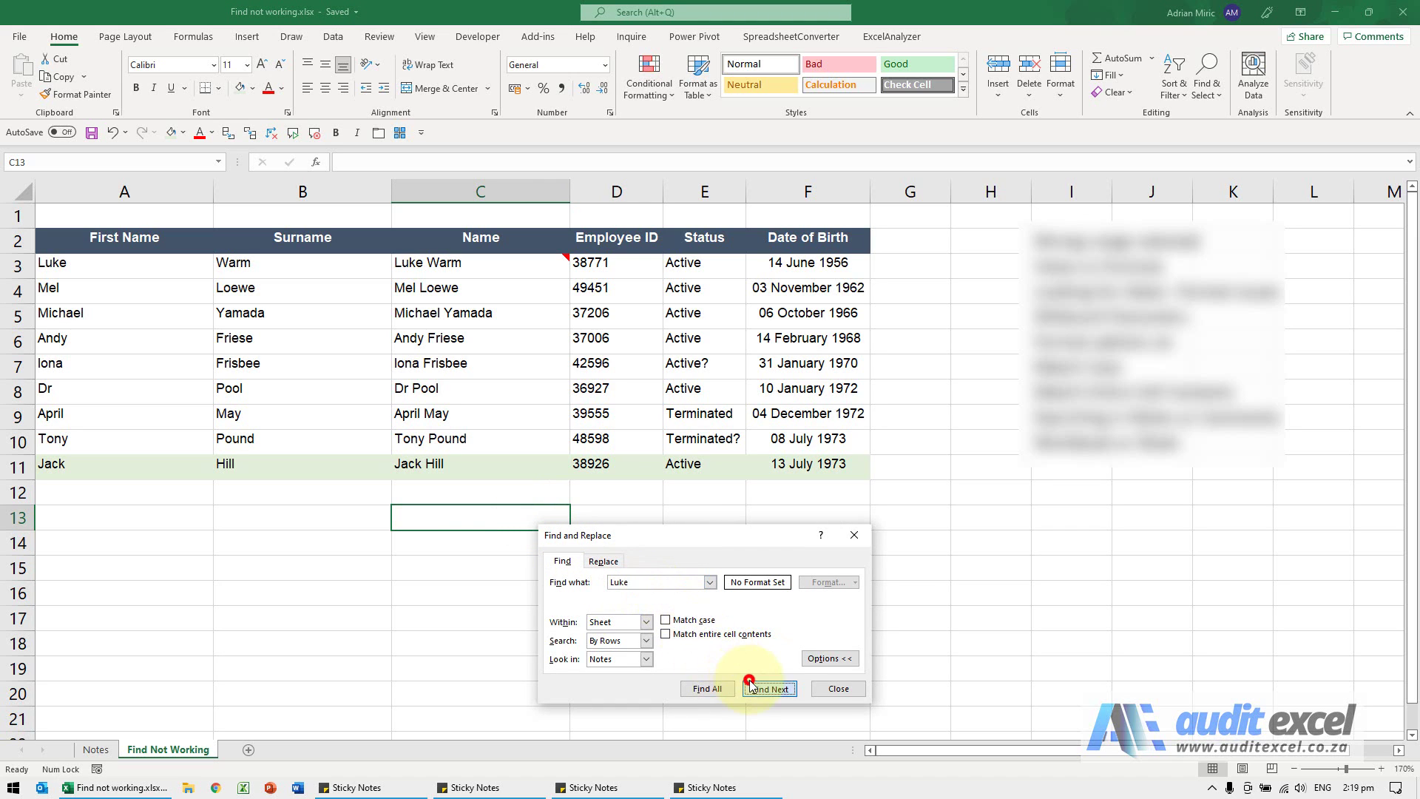
left_click(768, 688)
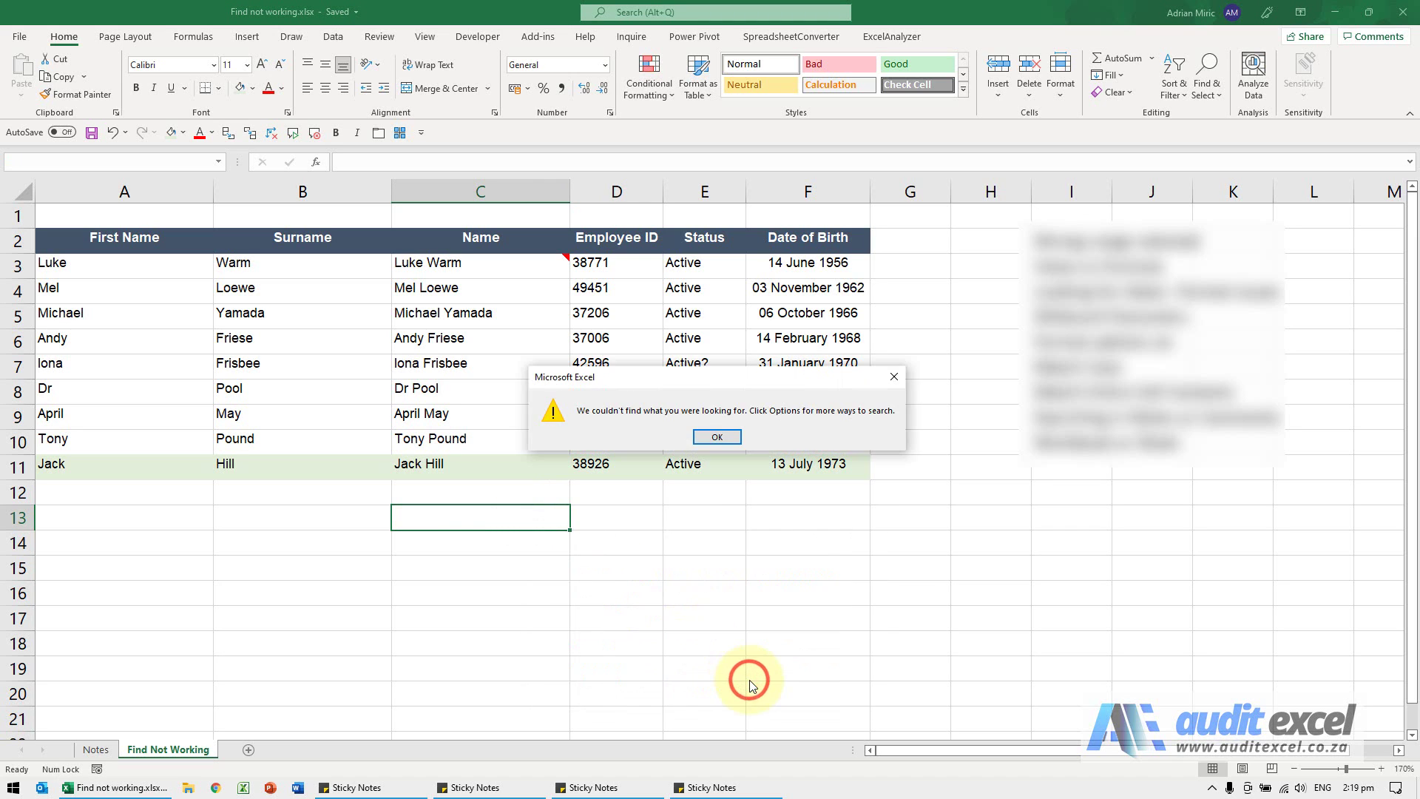
left_click(717, 436)
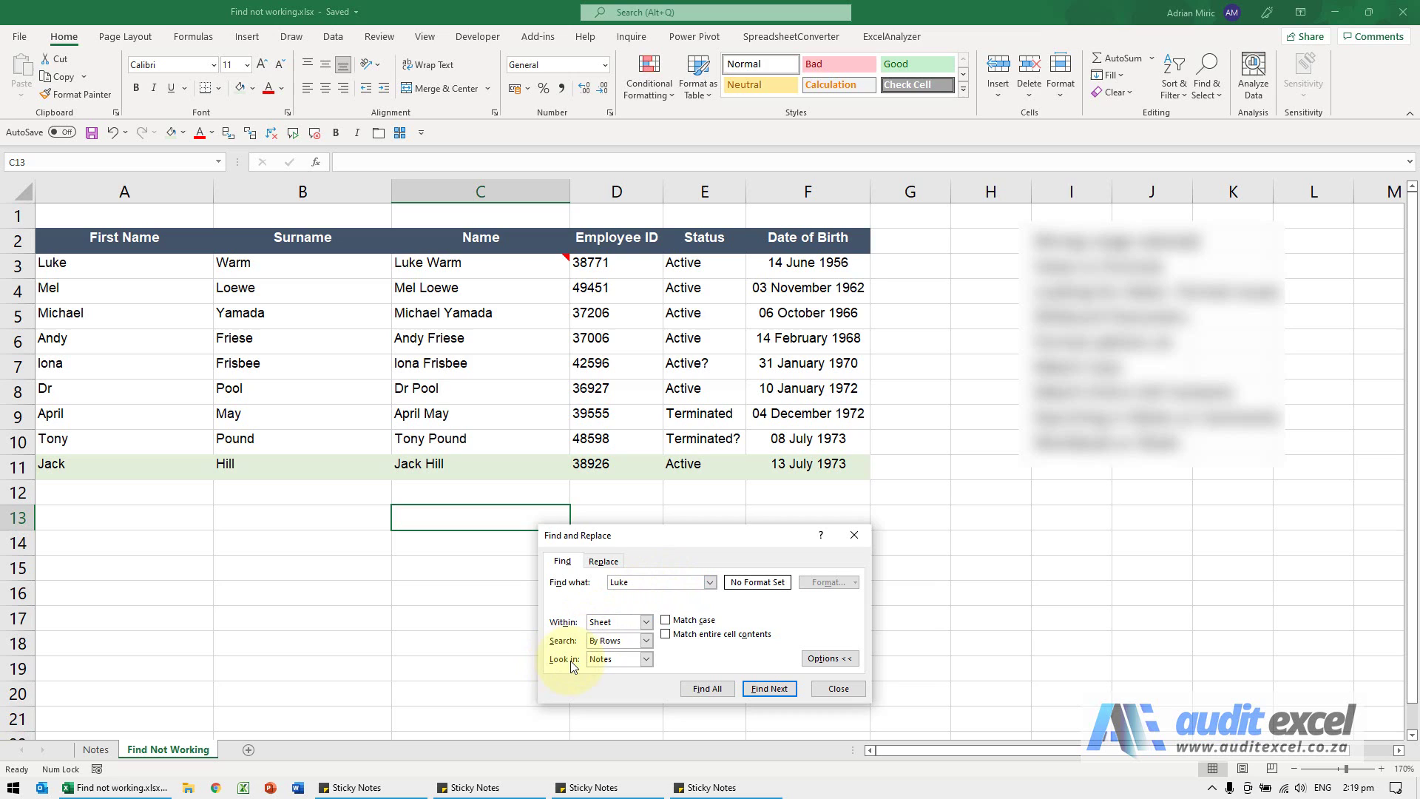
Step: Keep Look in on Notes and search a new term, finding C3's feedback note
left_click(647, 660)
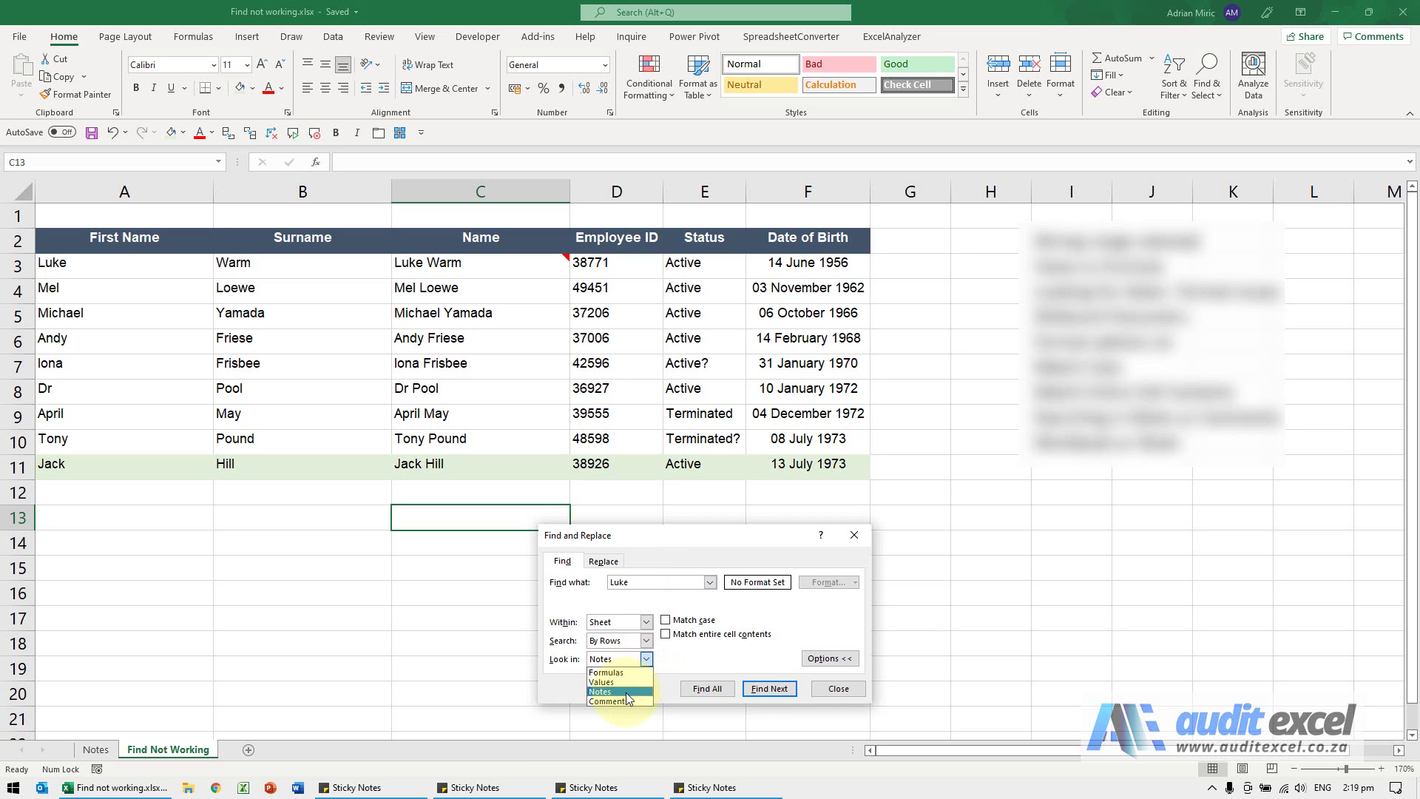
left_click(626, 695)
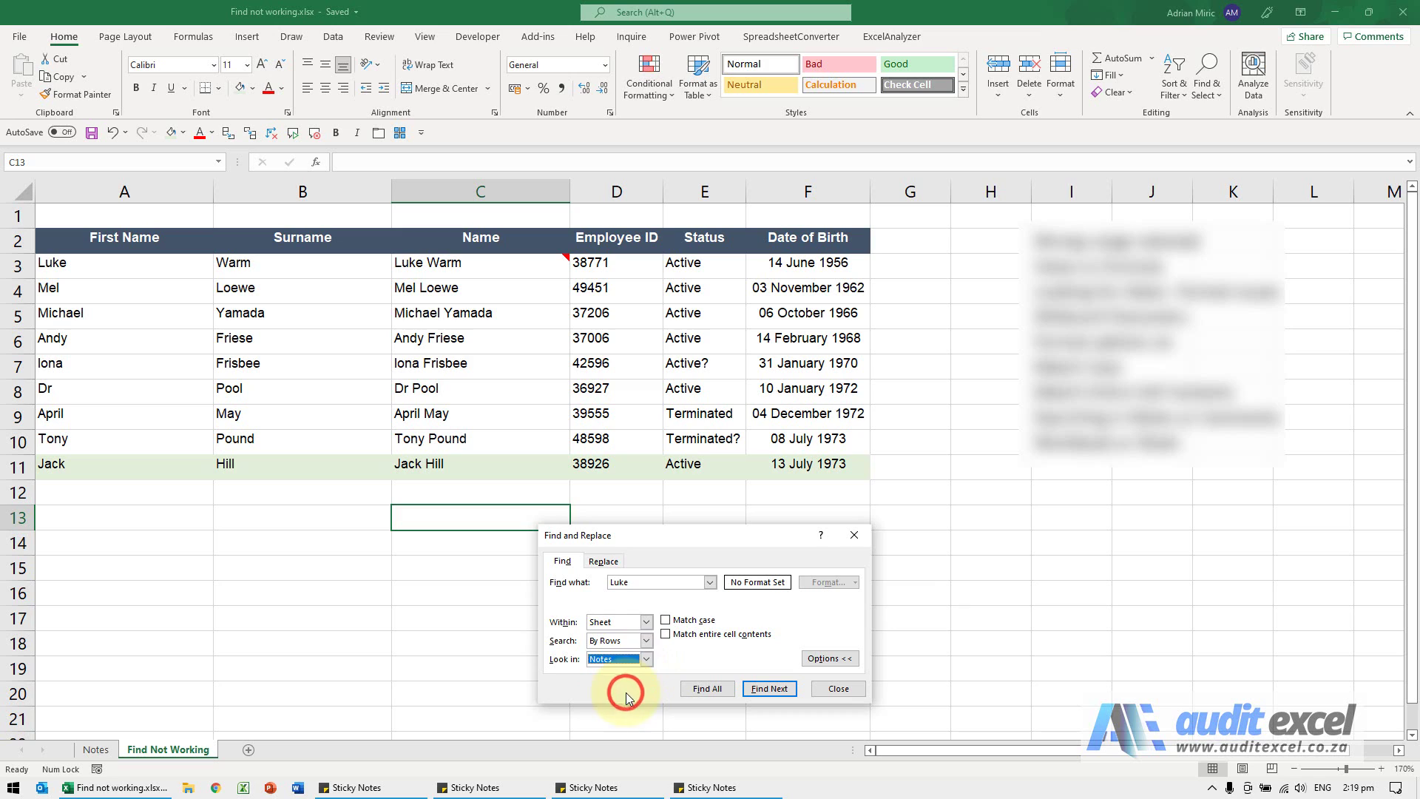
double_click(619, 583)
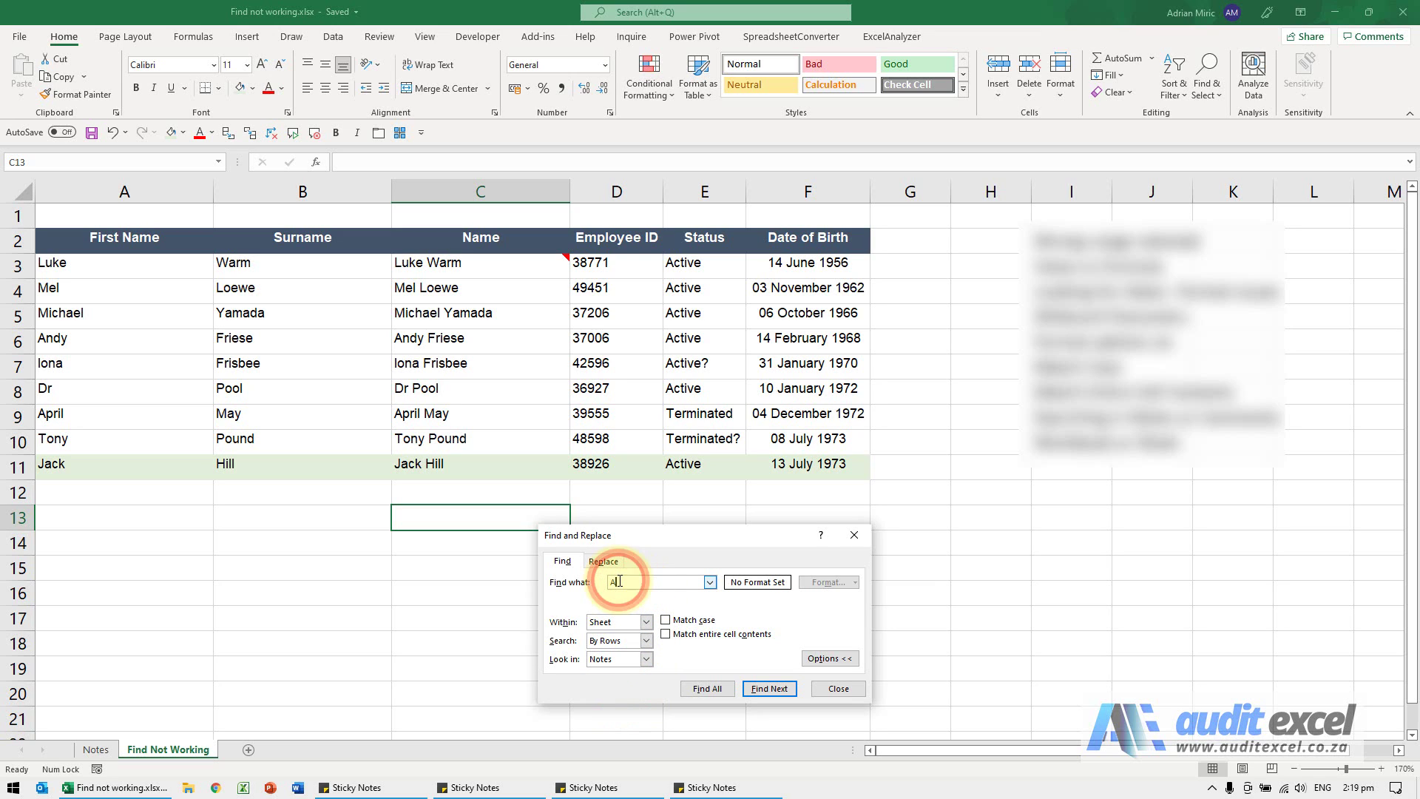
type("Adrian")
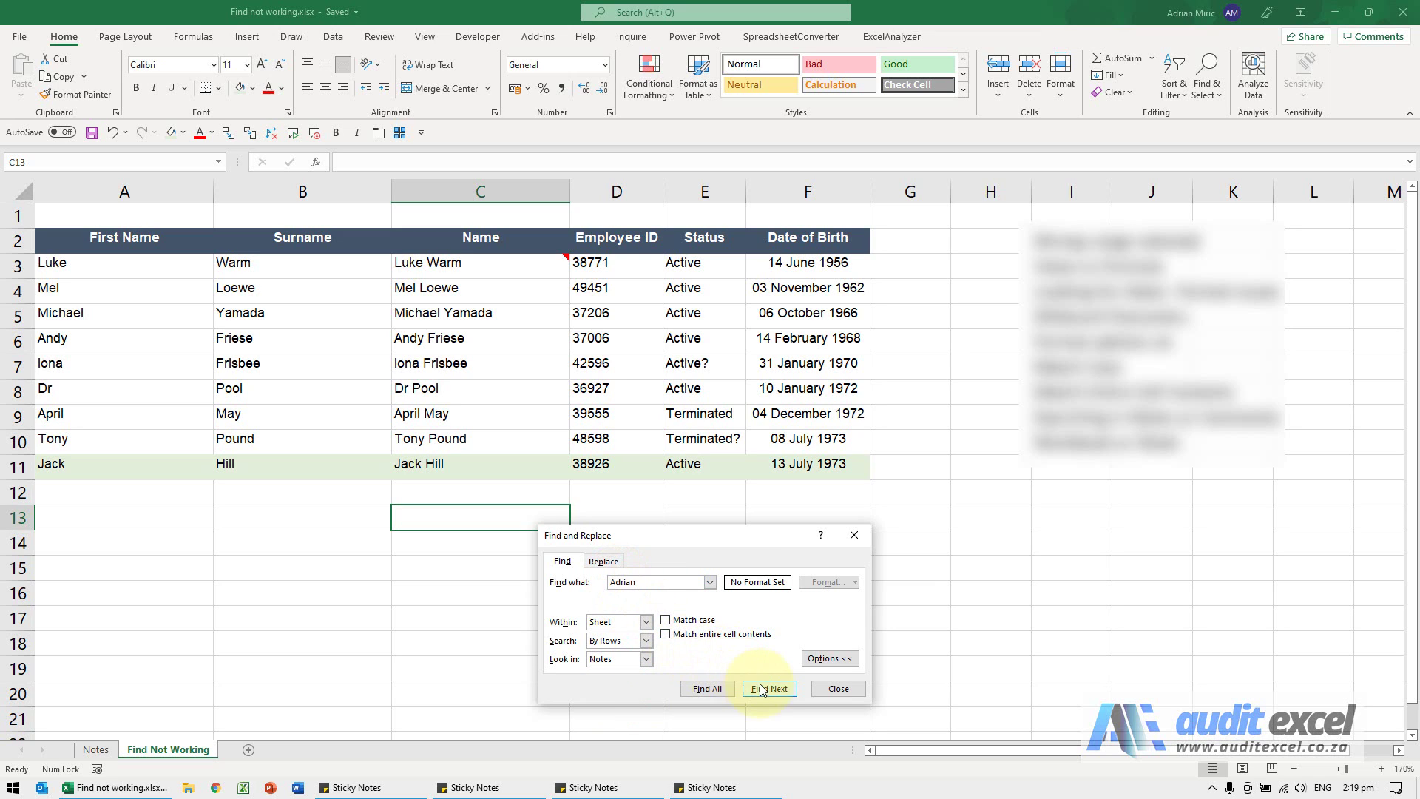
left_click(769, 688)
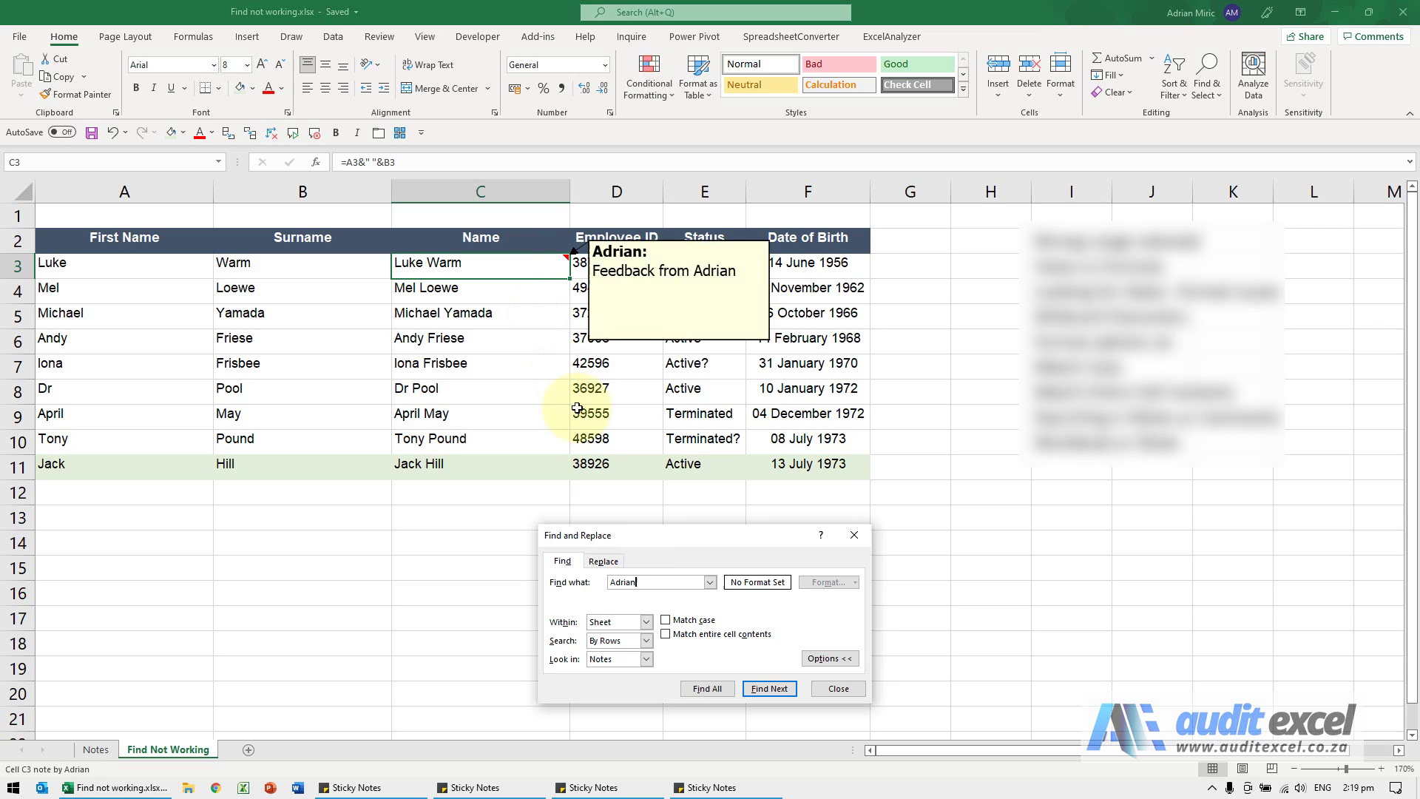
Step: Search notes for Luke again, then switch Look in to Formulas and find A3
double_click(627, 583)
type("Luke")
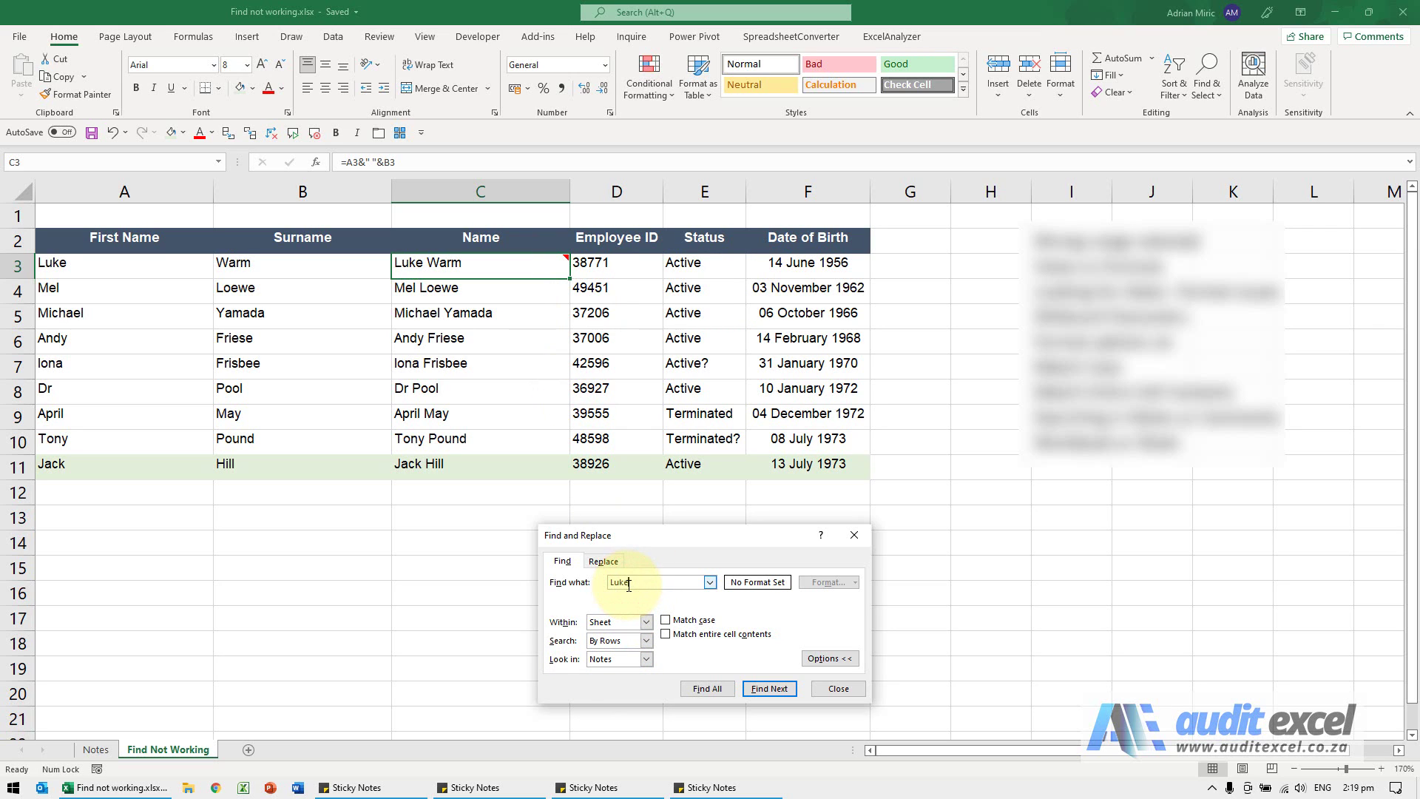
left_click(769, 689)
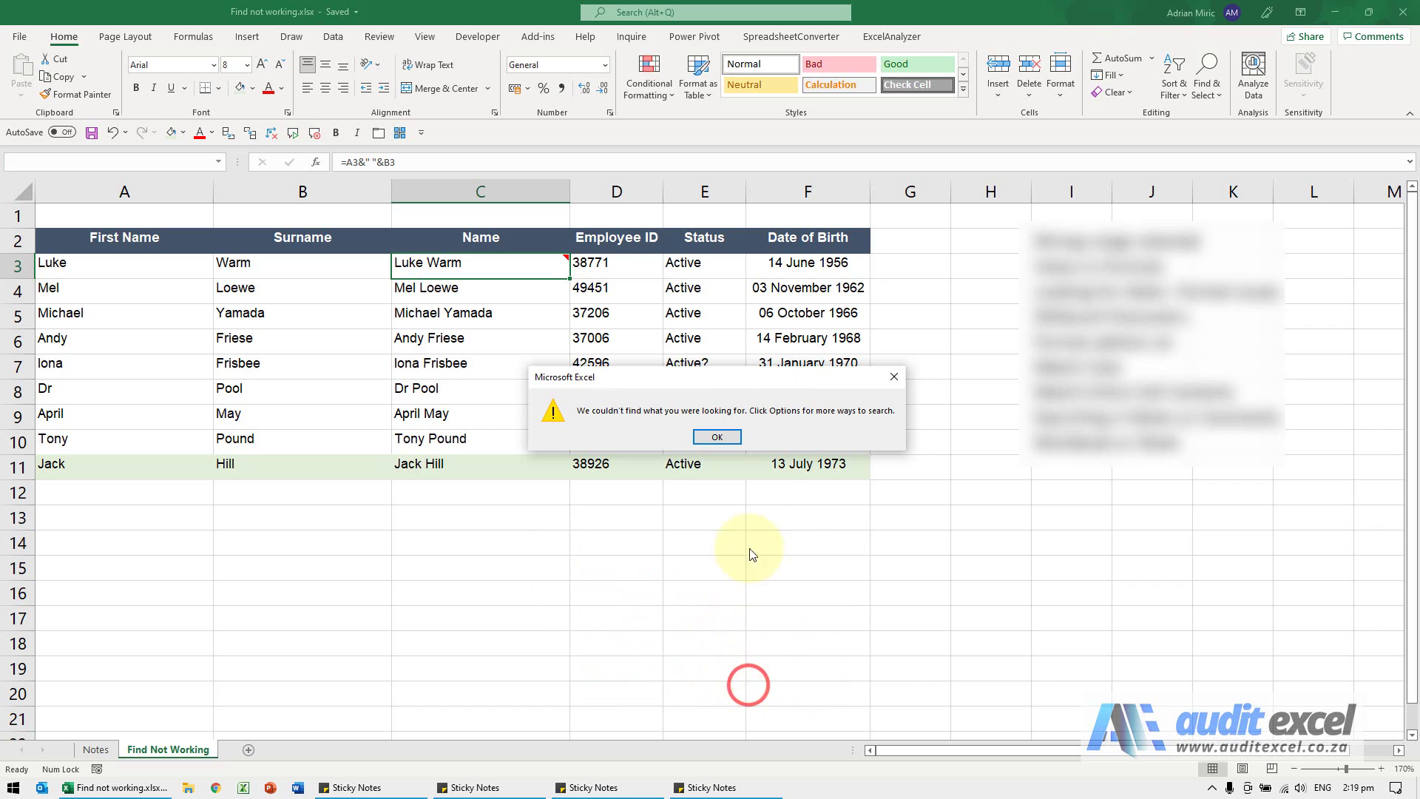
left_click(721, 433)
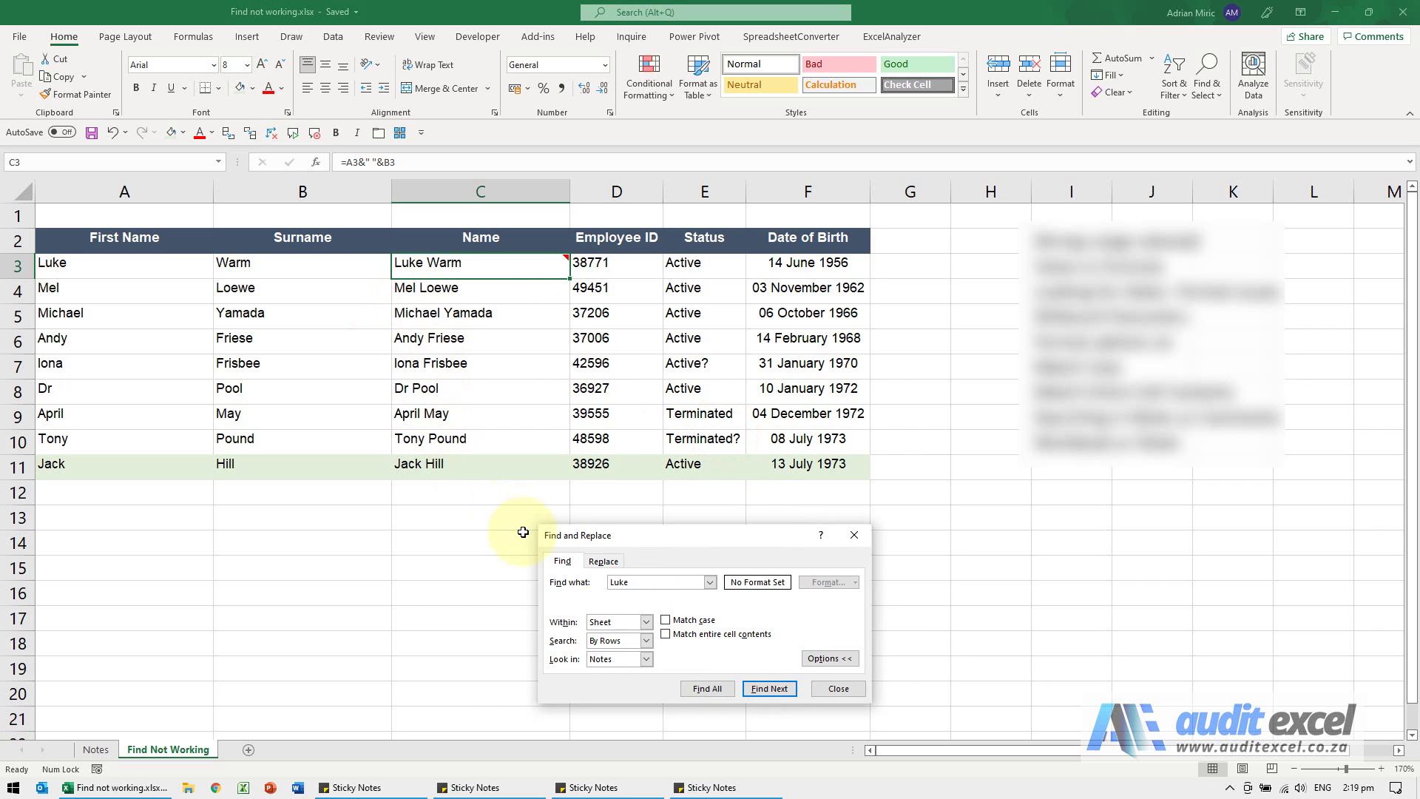
left_click(644, 659)
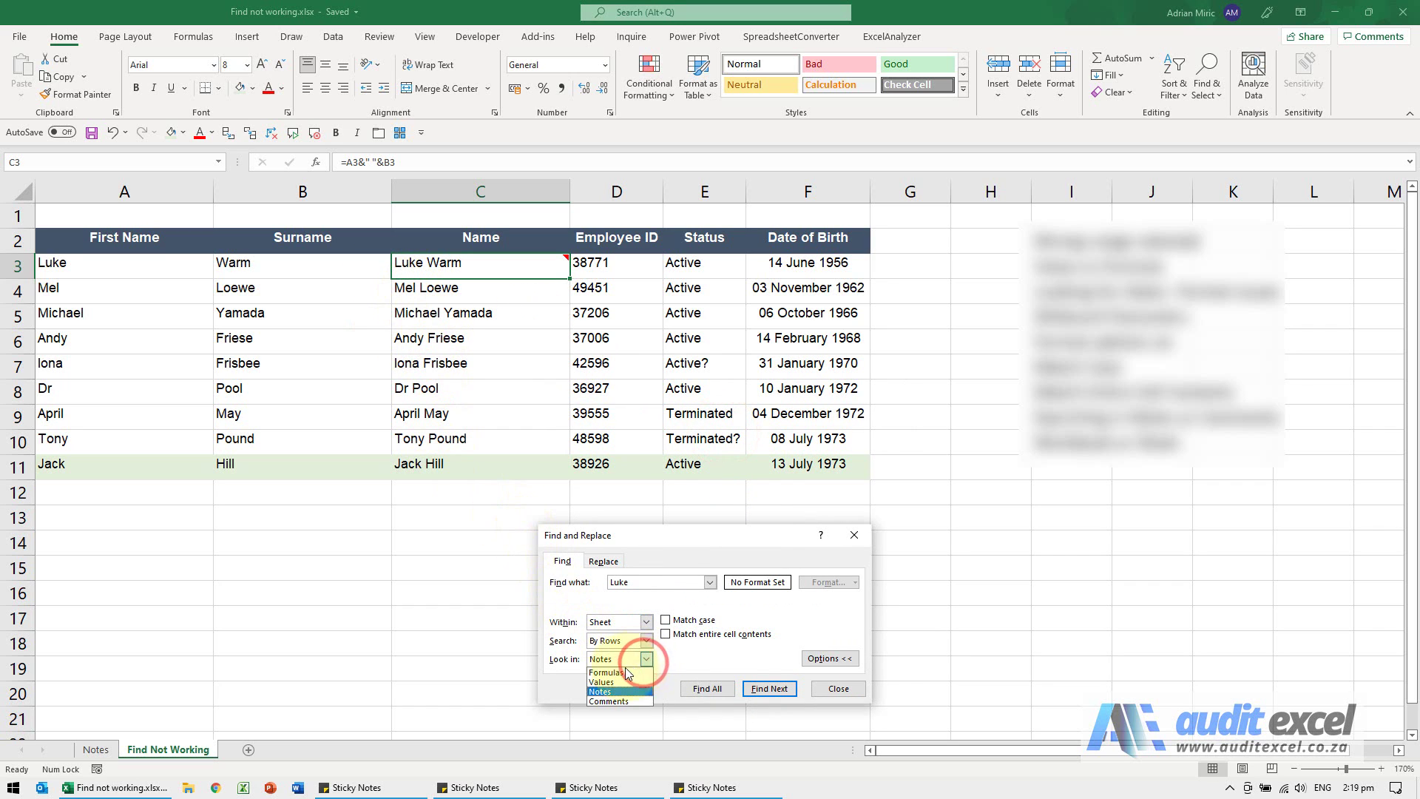
left_click(625, 671)
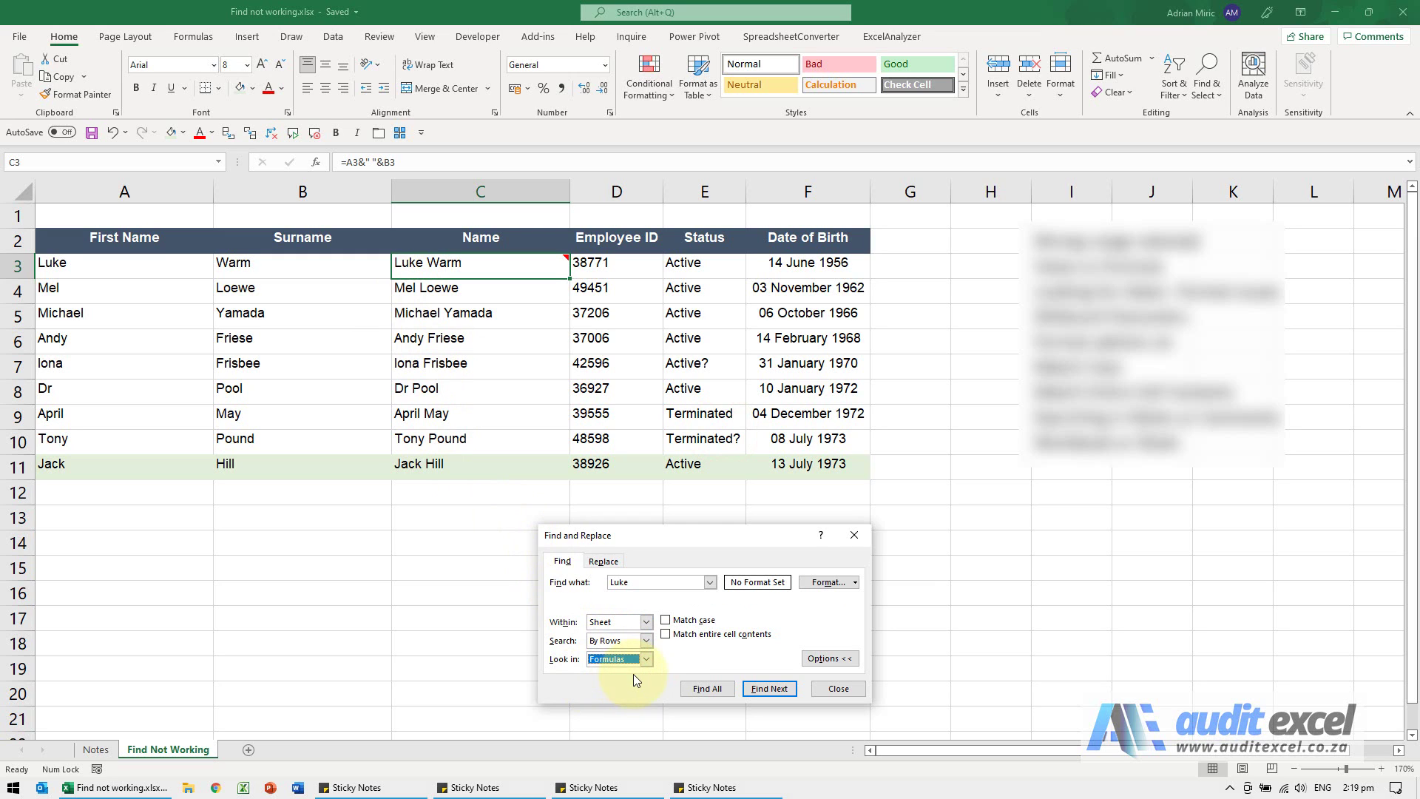
left_click(769, 688)
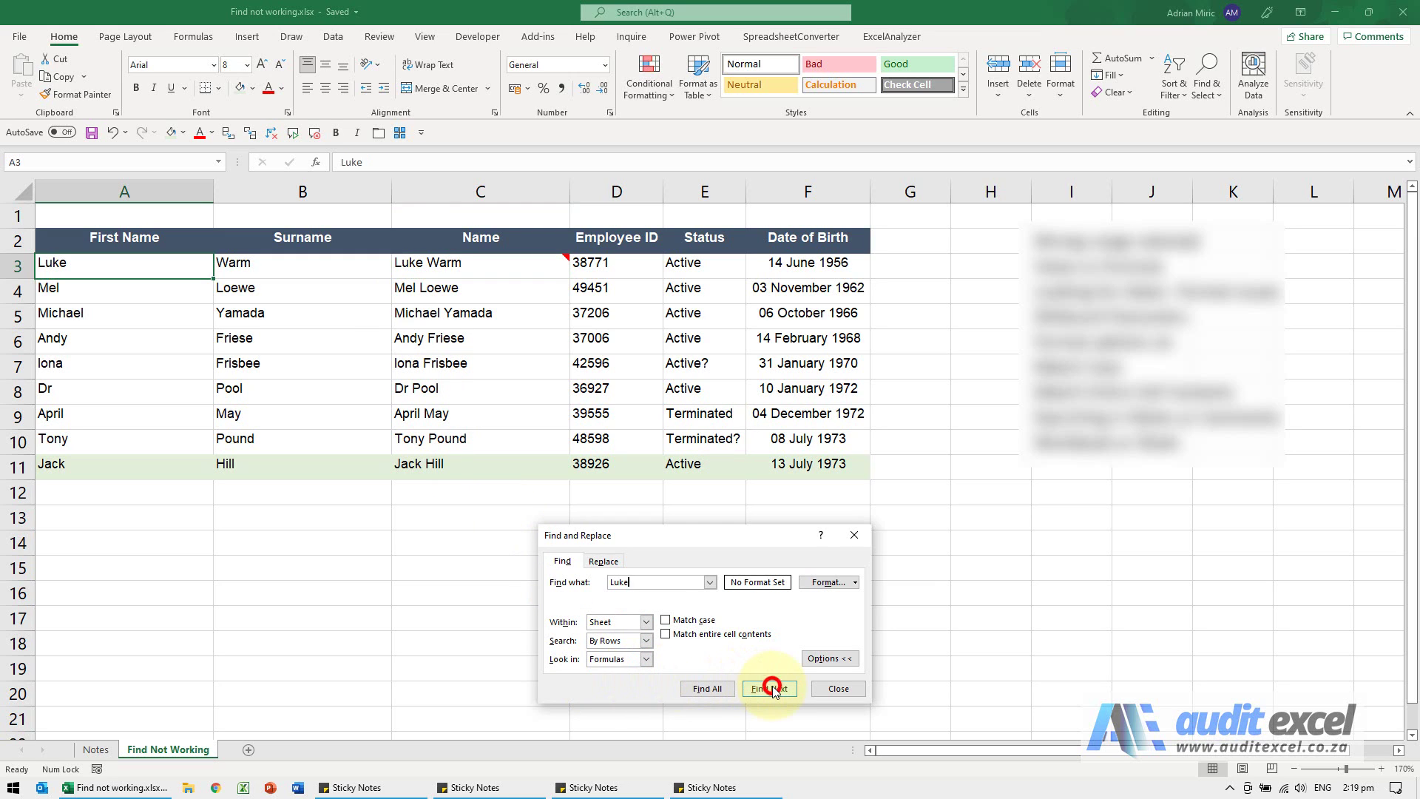